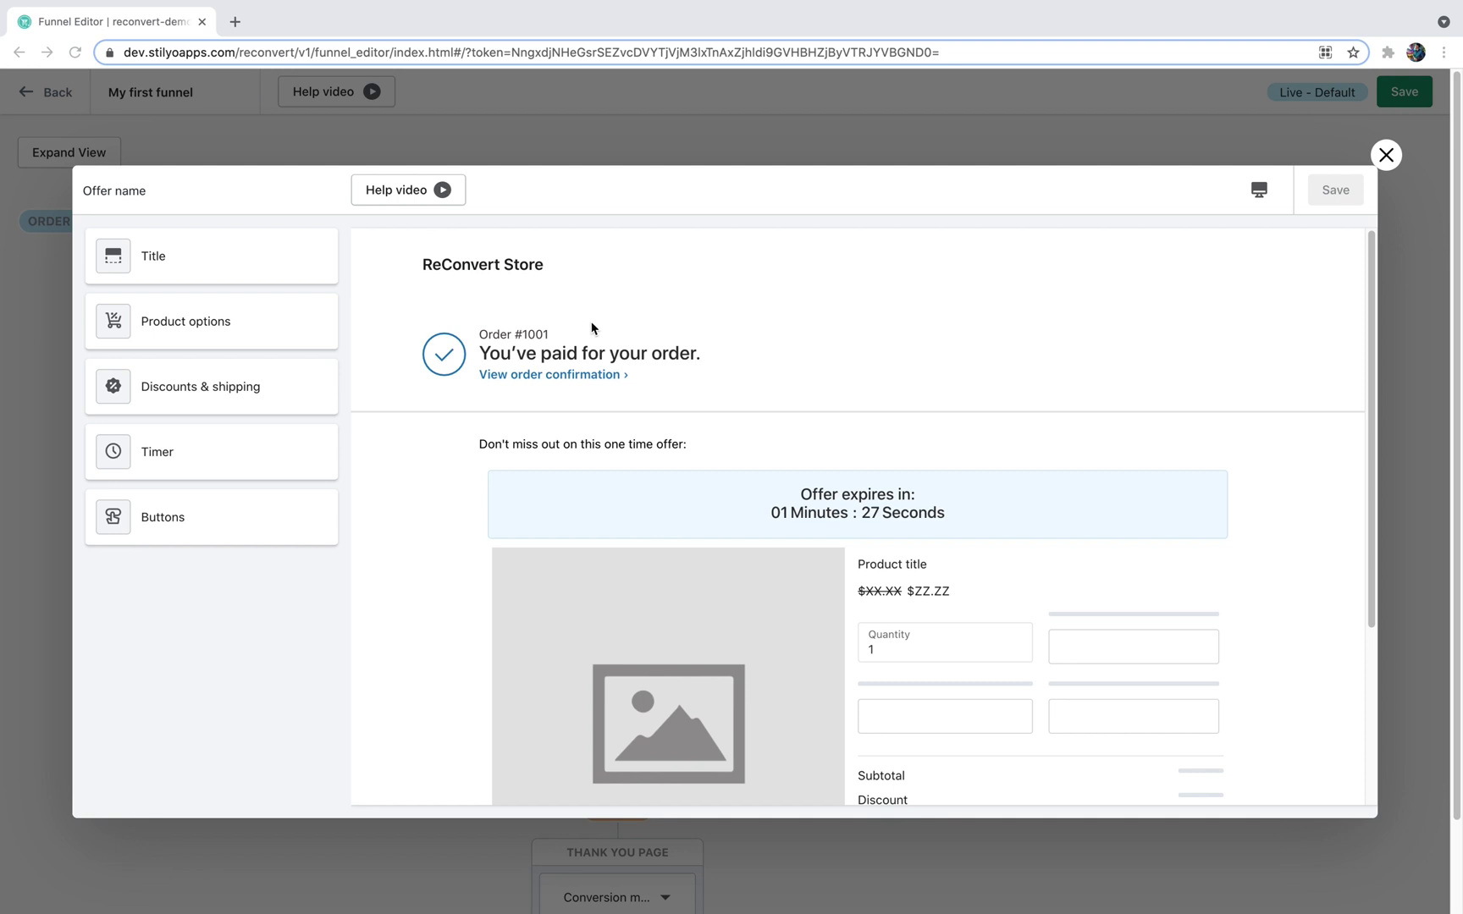
Look over the upsell offer preview in desktop and mobile view, ending on the desktop view.
{"action": "scroll", "coordinate": [592, 329], "scroll_direction": "down", "scroll_amount": 3}
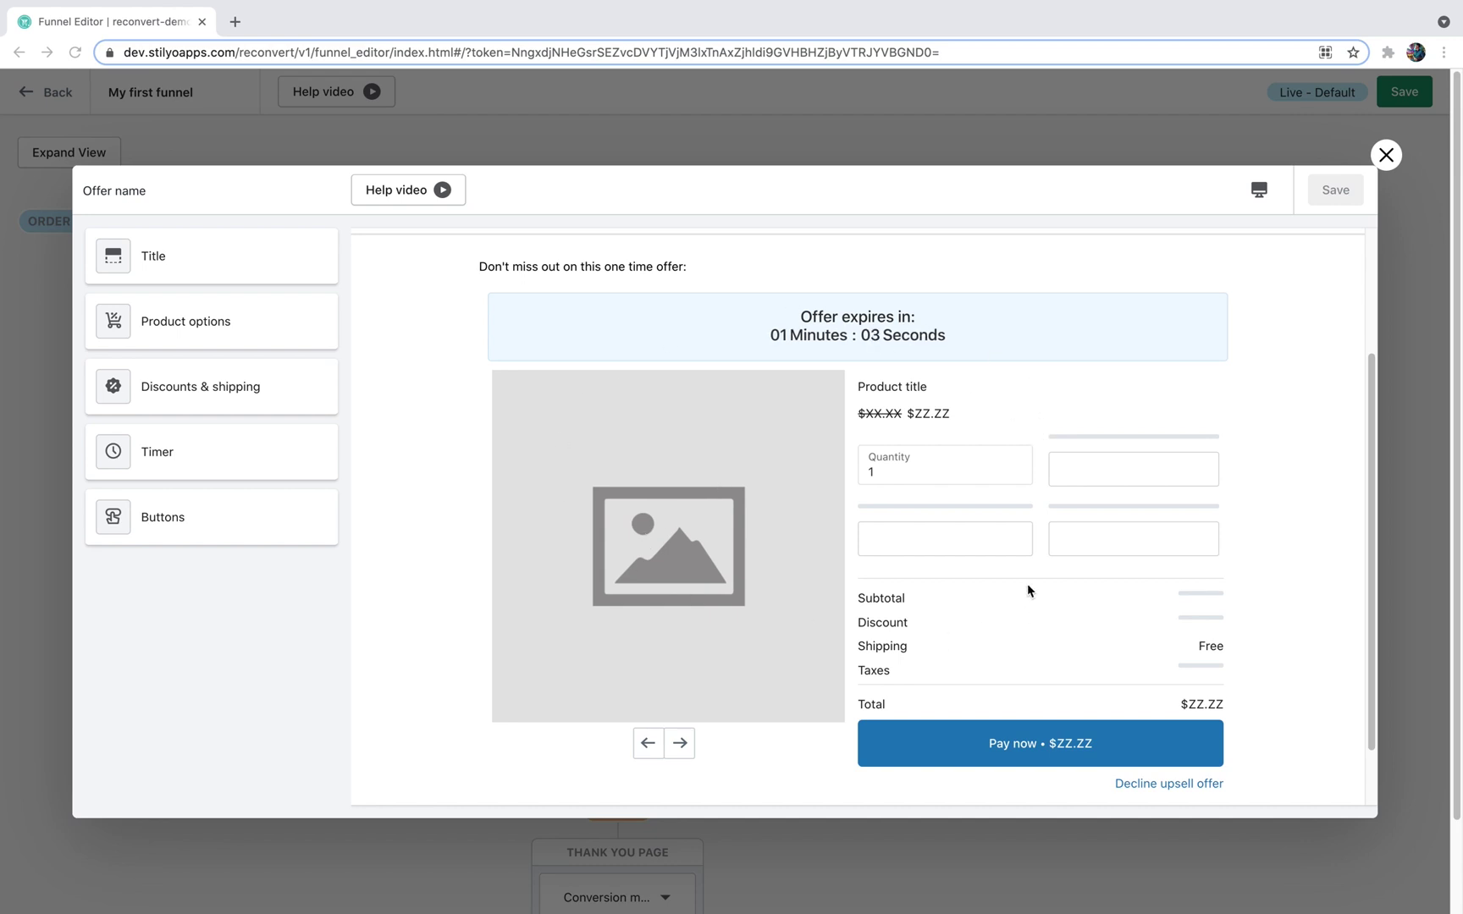
{"action": "scroll", "coordinate": [937, 510], "scroll_direction": "up", "scroll_amount": 2}
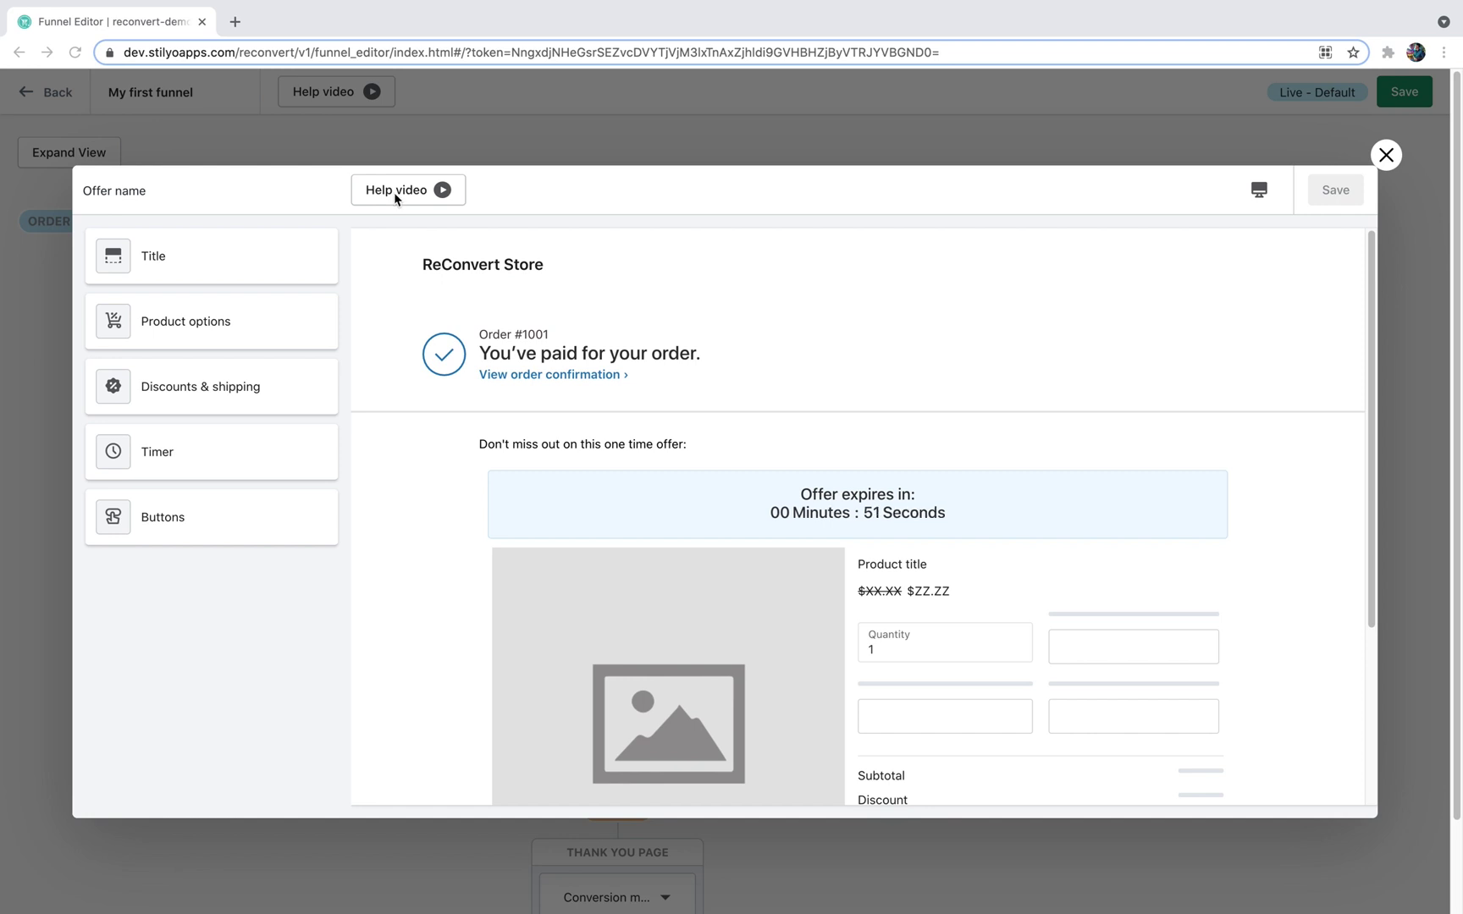
{"action": "left_click", "coordinate": [1262, 193]}
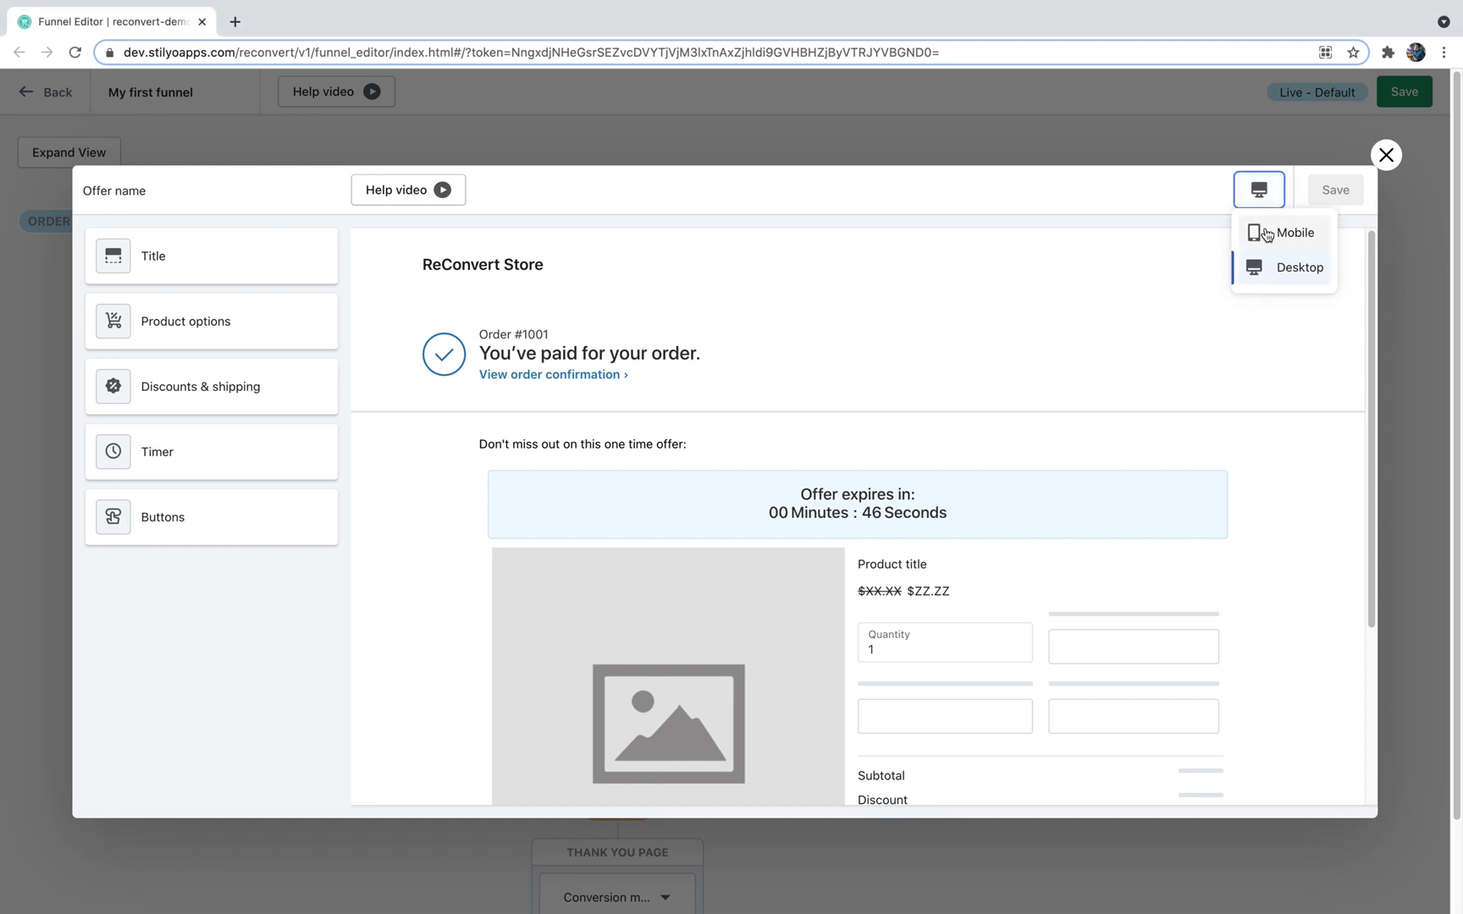
{"action": "left_click", "coordinate": [1270, 232]}
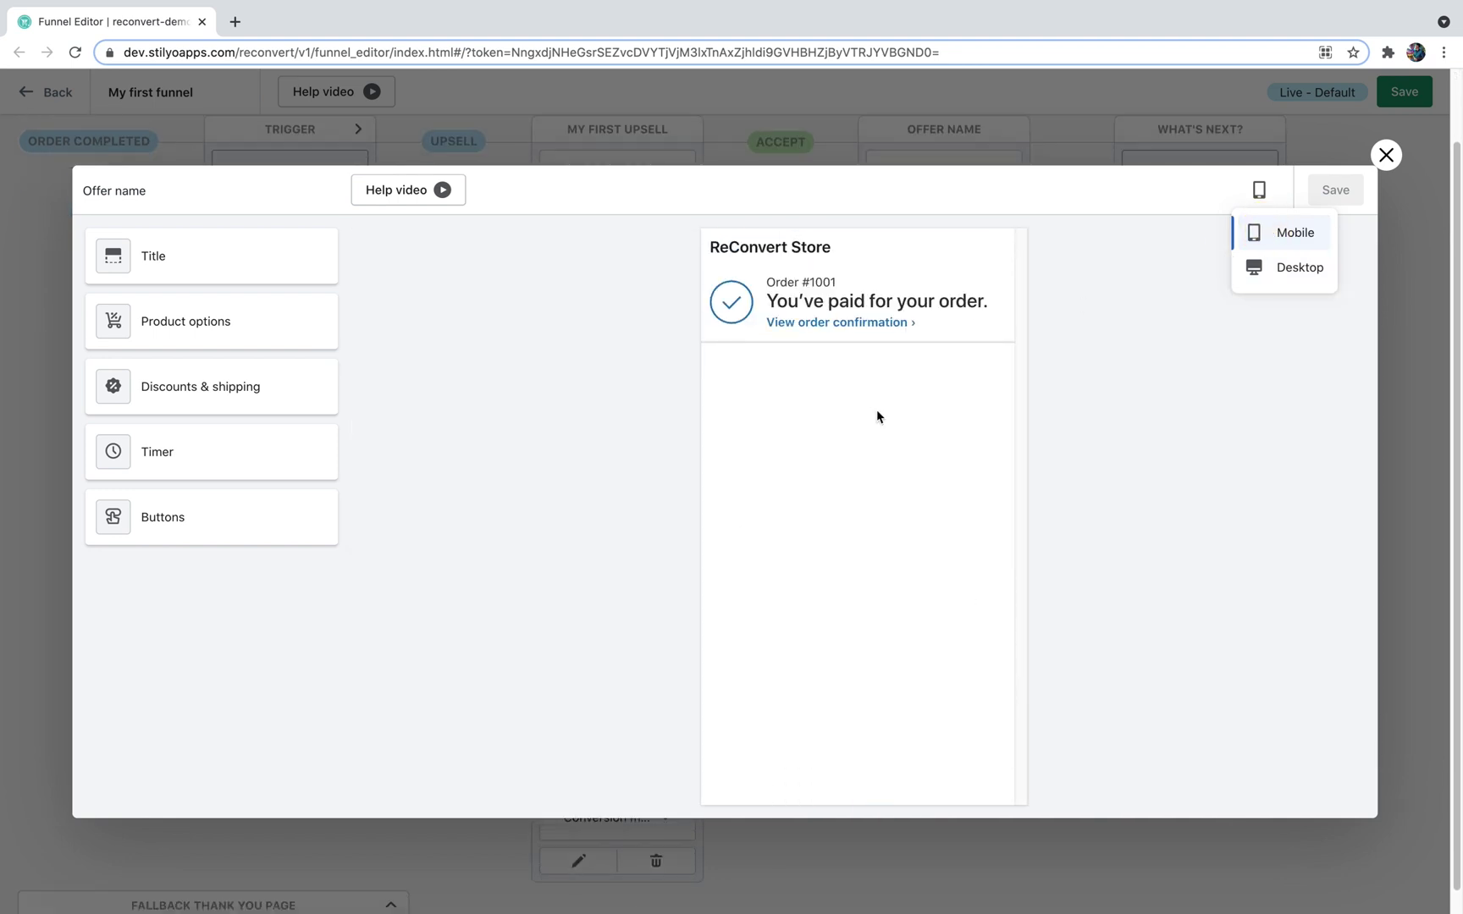
{"action": "scroll", "coordinate": [877, 416], "scroll_direction": "down", "scroll_amount": 5}
{"action": "scroll", "coordinate": [877, 416], "scroll_direction": "up", "scroll_amount": 6}
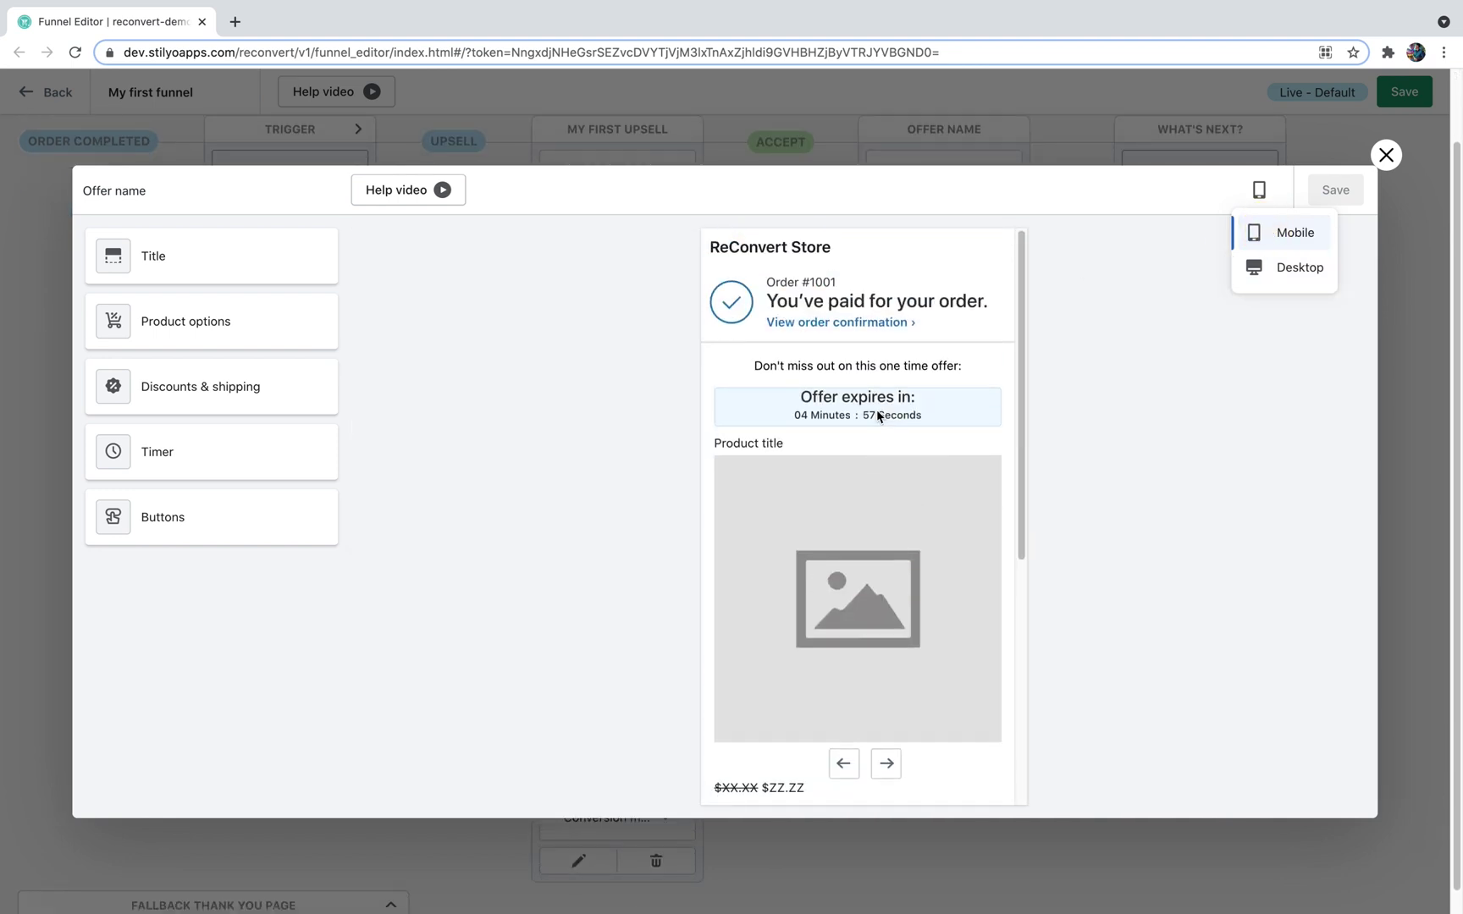
{"action": "left_click", "coordinate": [1287, 267]}
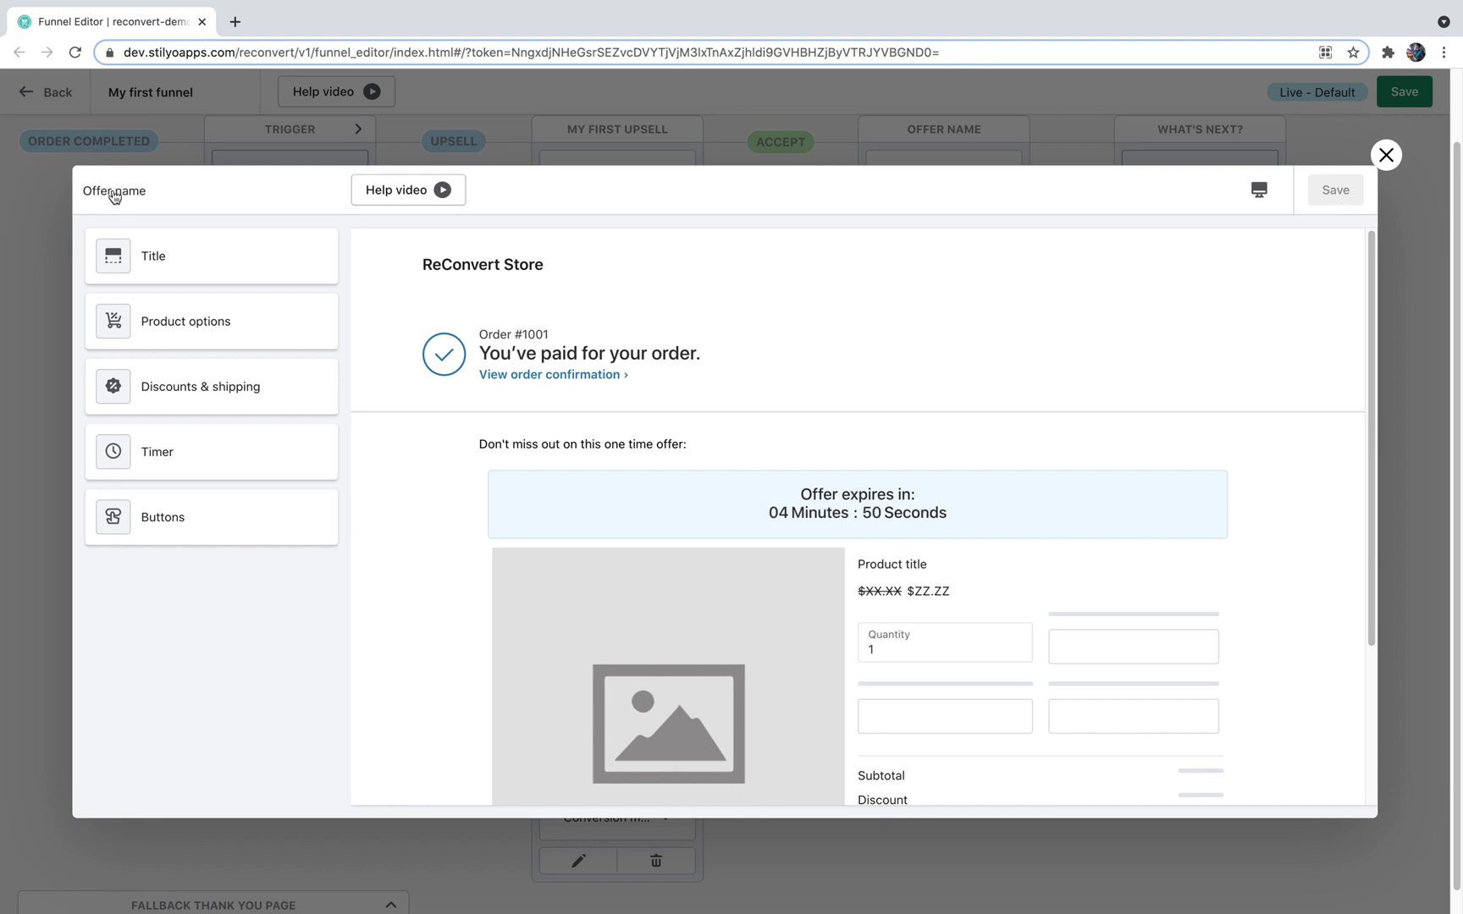
Name the offer "My first offer" in the title settings.
{"action": "left_click", "coordinate": [151, 253]}
{"action": "triple_click", "coordinate": [194, 363]}
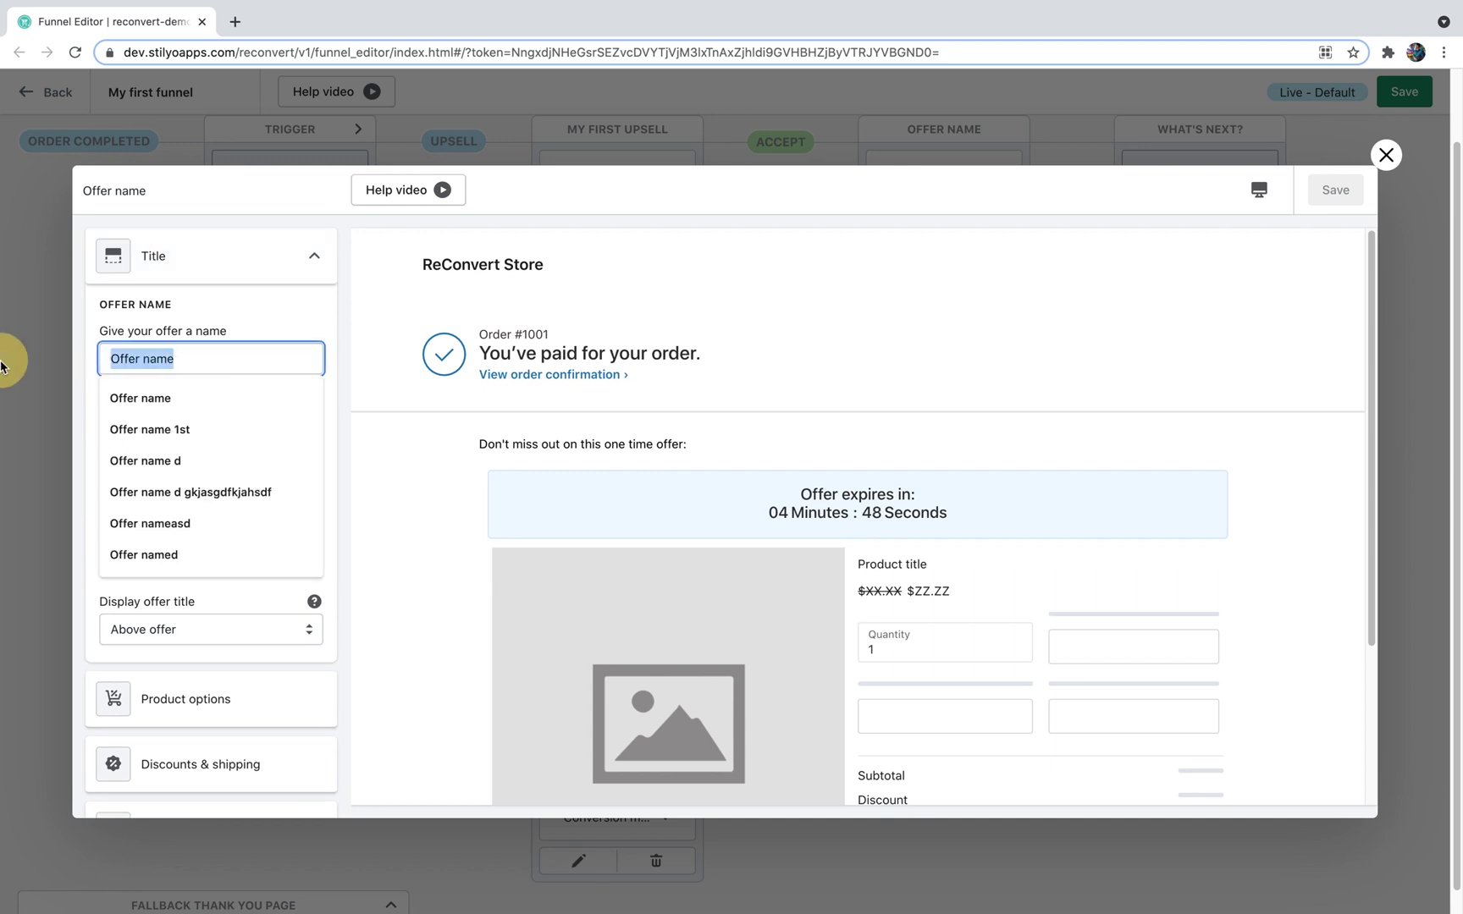
{"action": "type", "text": "My first offer"}
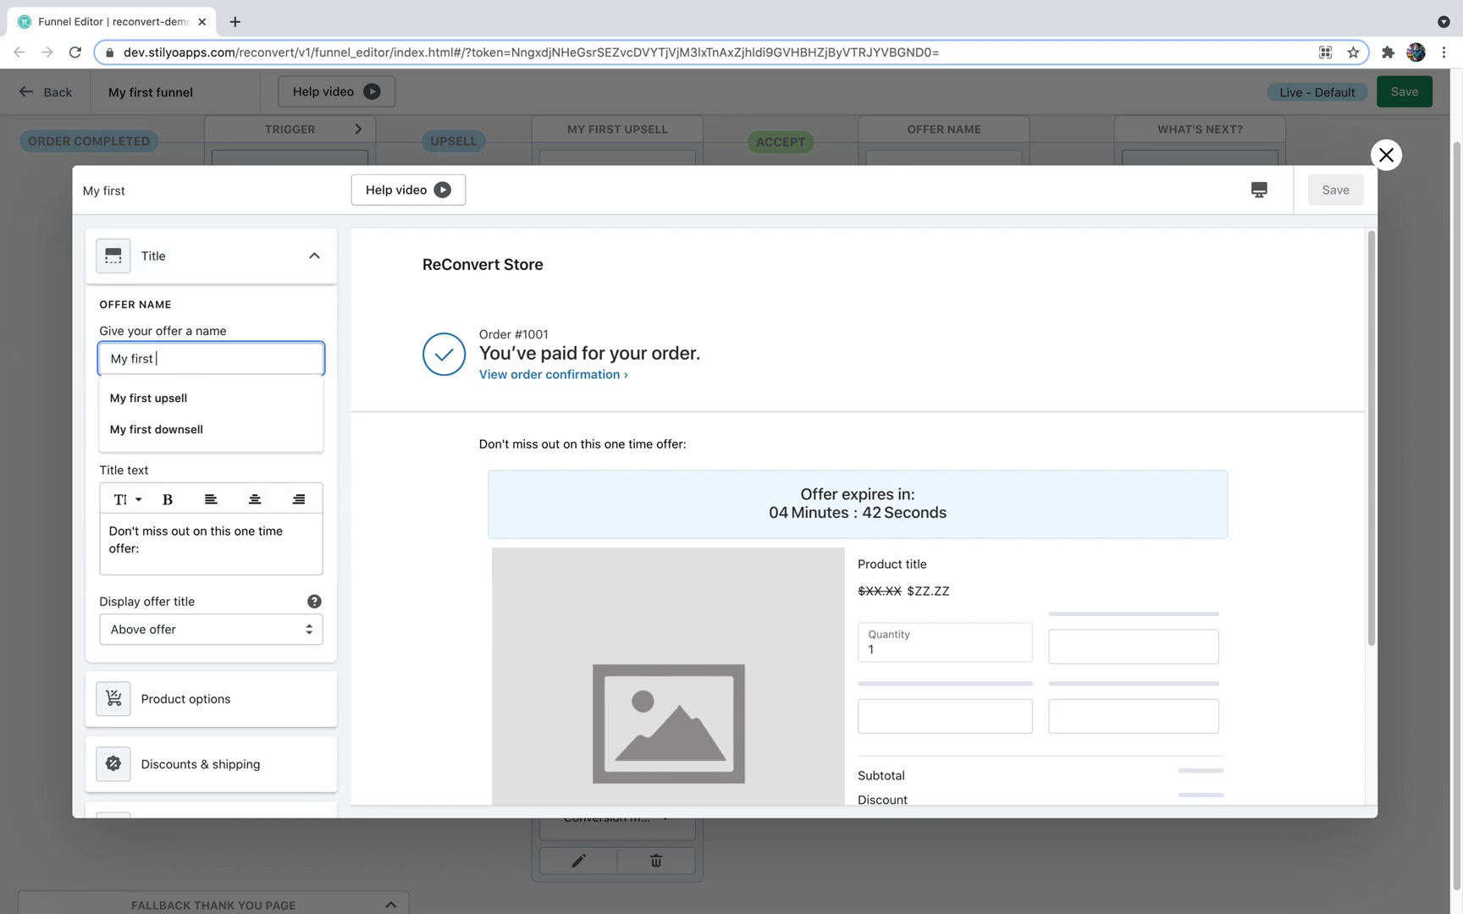
{"action": "left_click", "coordinate": [126, 200]}
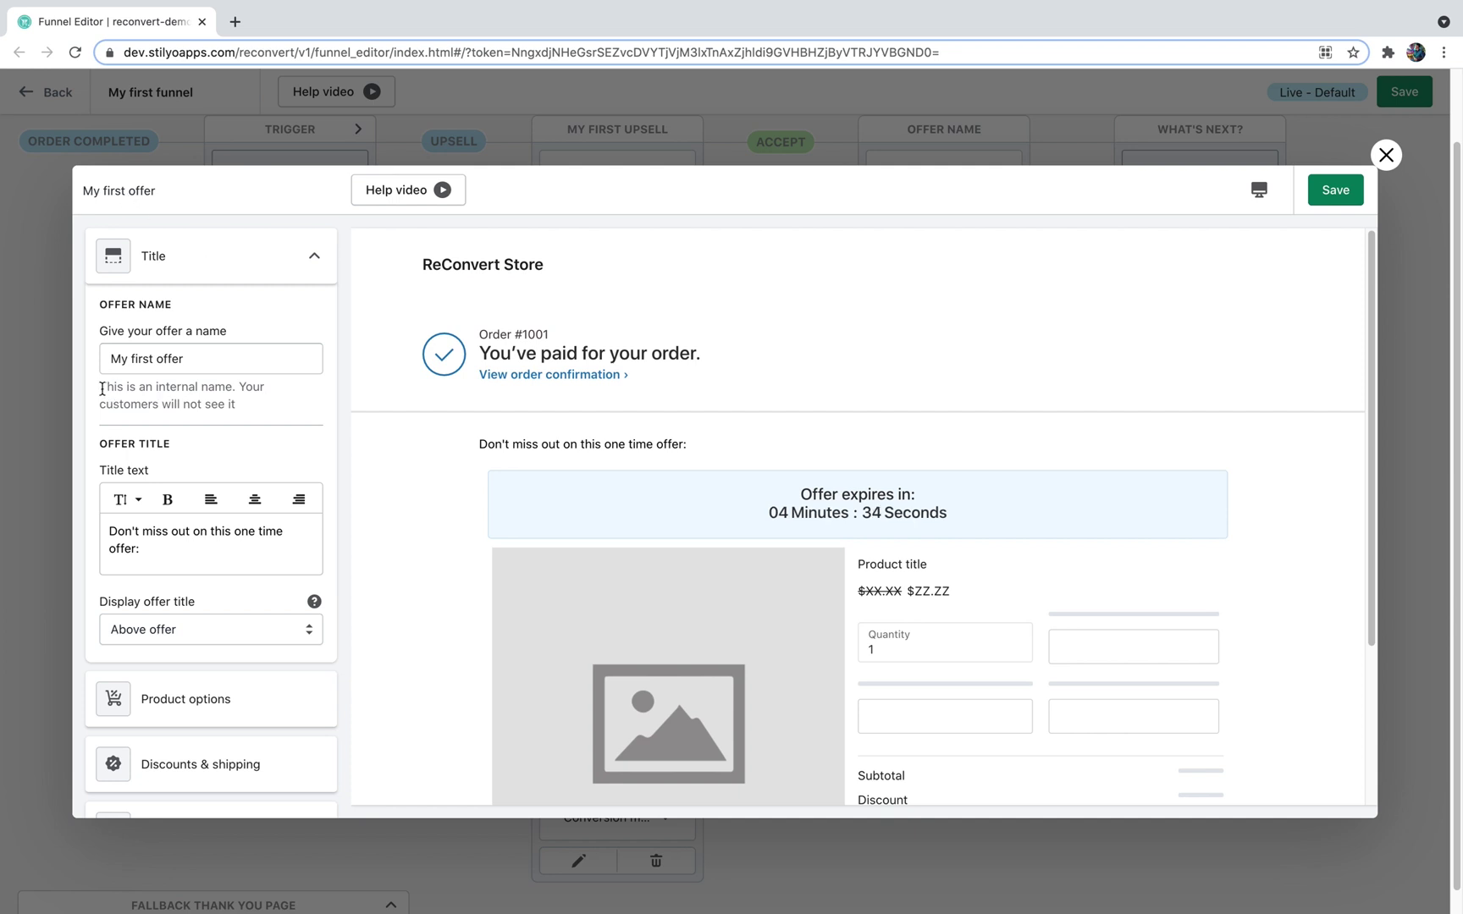
{"action": "left_click_drag", "start_coordinate": [101, 388], "coordinate": [244, 410]}
{"action": "left_click", "coordinate": [242, 410]}
Replace the offer's title text with "One time offer: get this product for 20% OFF!" and centre it.
{"action": "scroll", "coordinate": [226, 429], "scroll_direction": "down", "scroll_amount": 1}
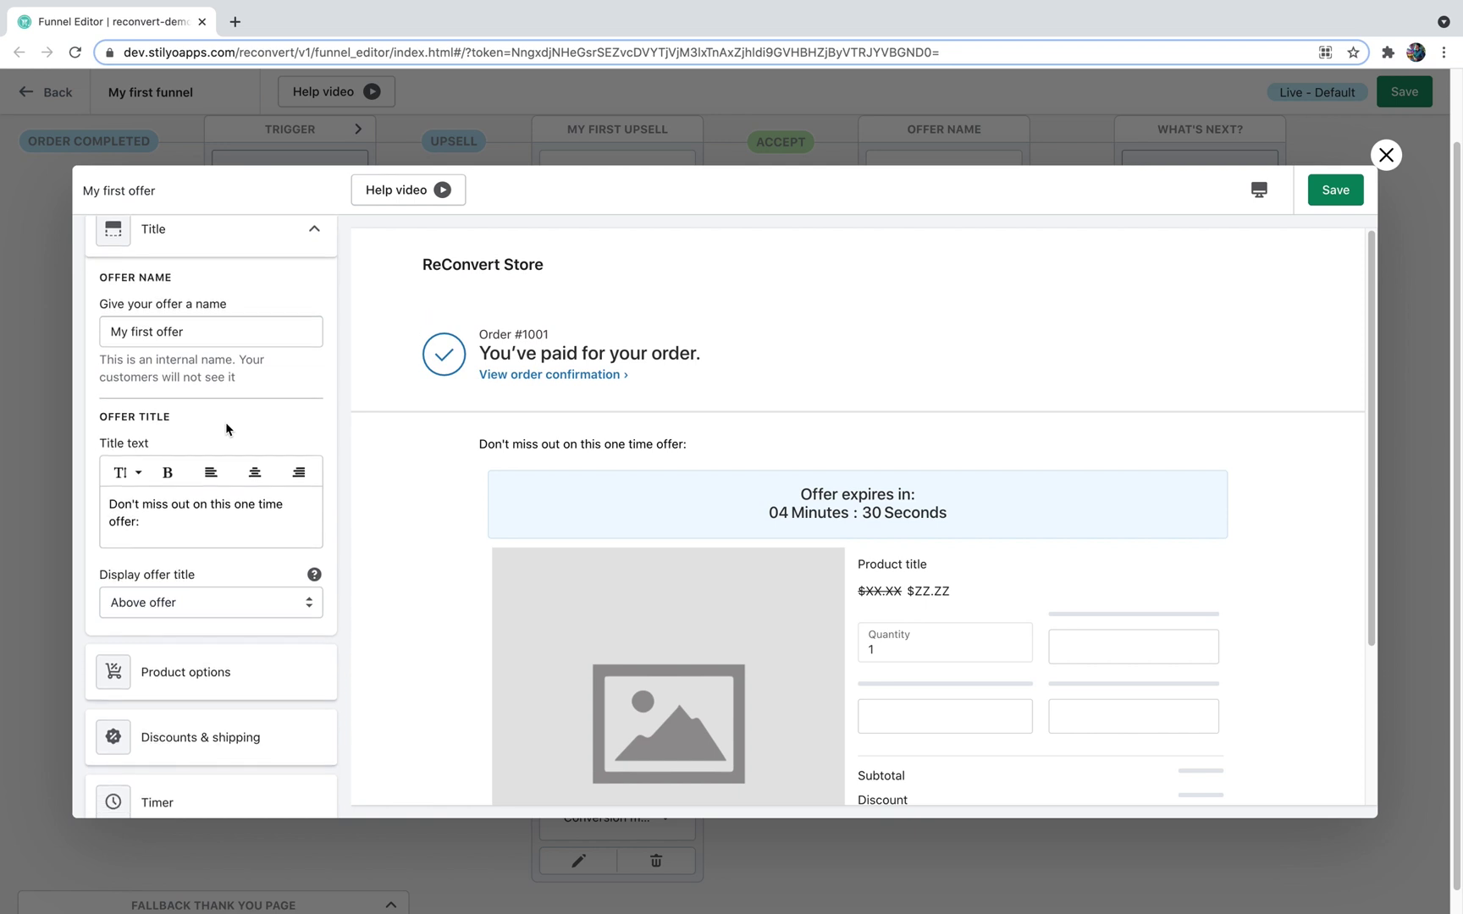
{"action": "scroll", "coordinate": [227, 429], "scroll_direction": "down", "scroll_amount": 3}
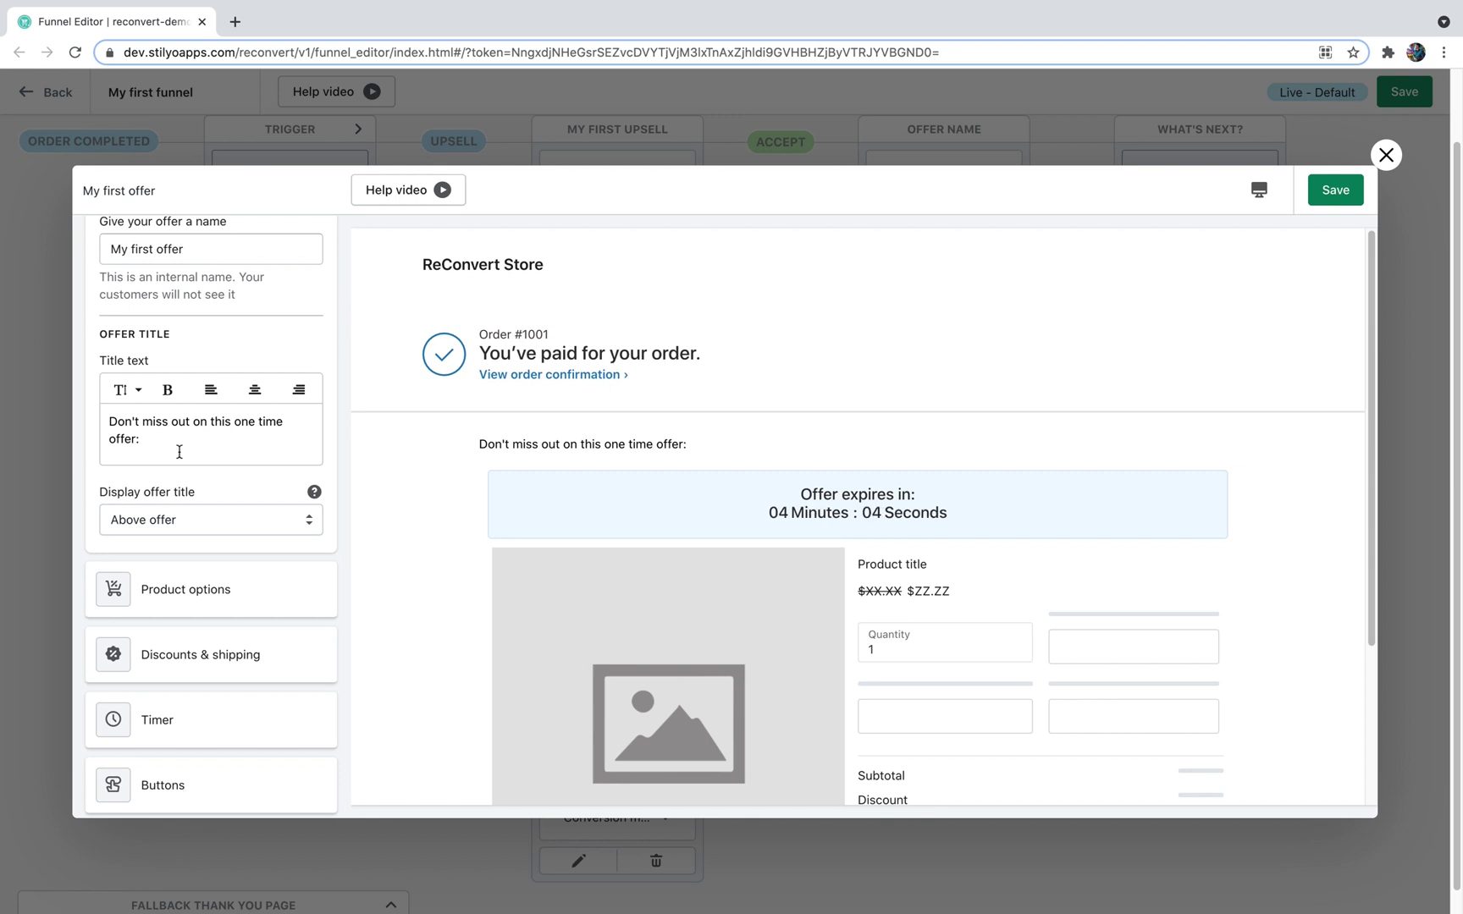
{"action": "key", "text": "ctrl+a"}
{"action": "type", "text": "One time offer: get this prio"}
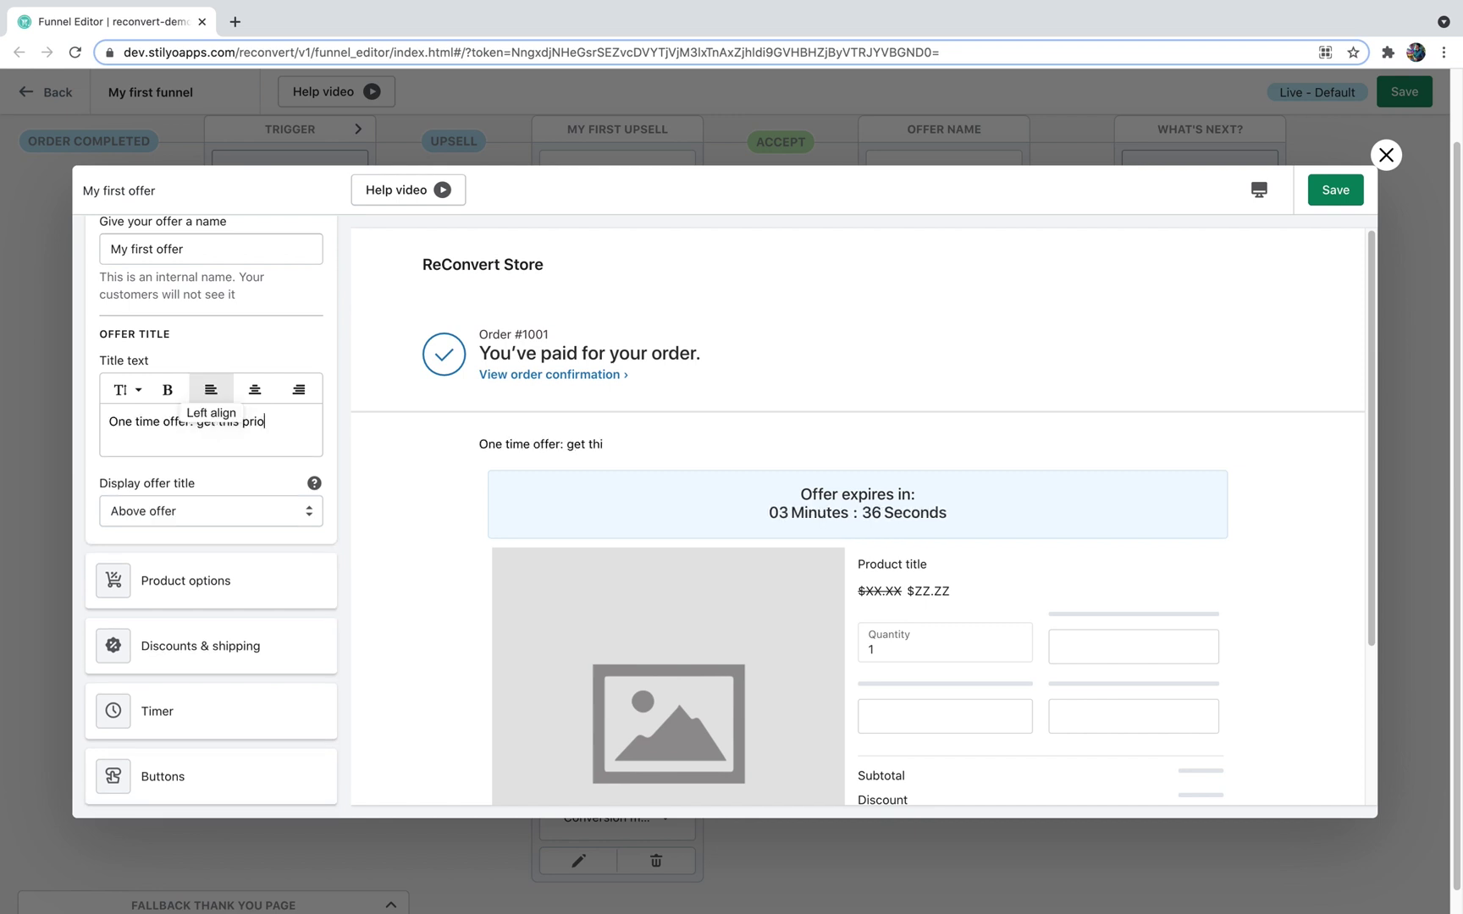
{"action": "key", "text": "BackSpace"}
{"action": "key", "text": "BackSpace"}
{"action": "type", "text": "oduct for 20% OFF!"}
{"action": "key", "text": "ctrl+a"}
{"action": "key", "text": "ctrl+e"}
Make "20% OFF!" bold in the offer title and enlarge the title text.
{"action": "left_click_drag", "start_coordinate": [184, 439], "coordinate": [242, 441]}
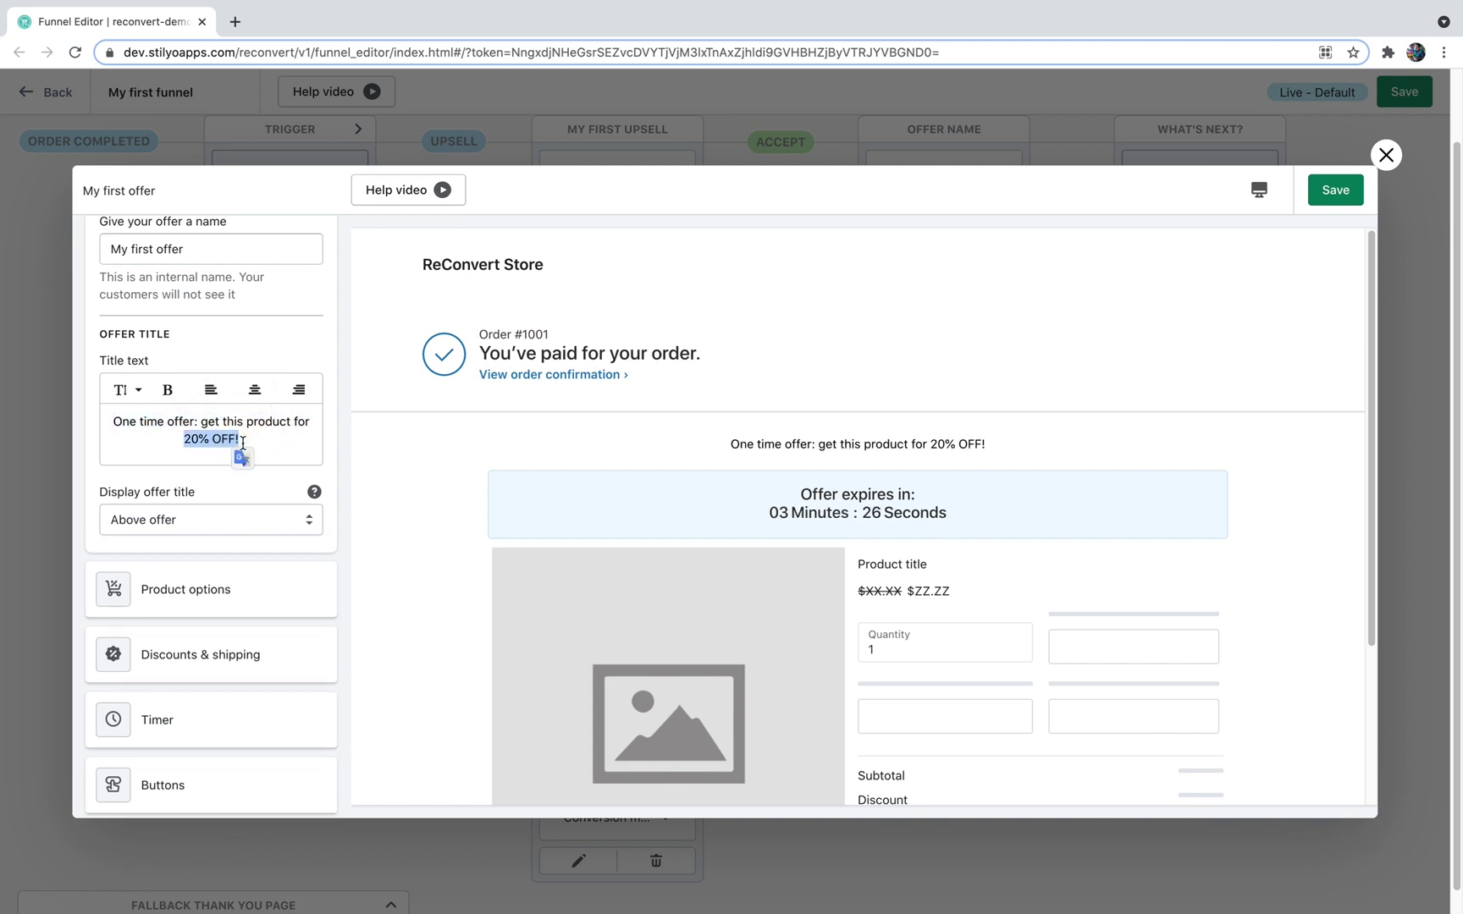
{"action": "key", "text": "ctrl+b"}
{"action": "left_click", "coordinate": [127, 389]}
{"action": "left_click", "coordinate": [132, 492]}
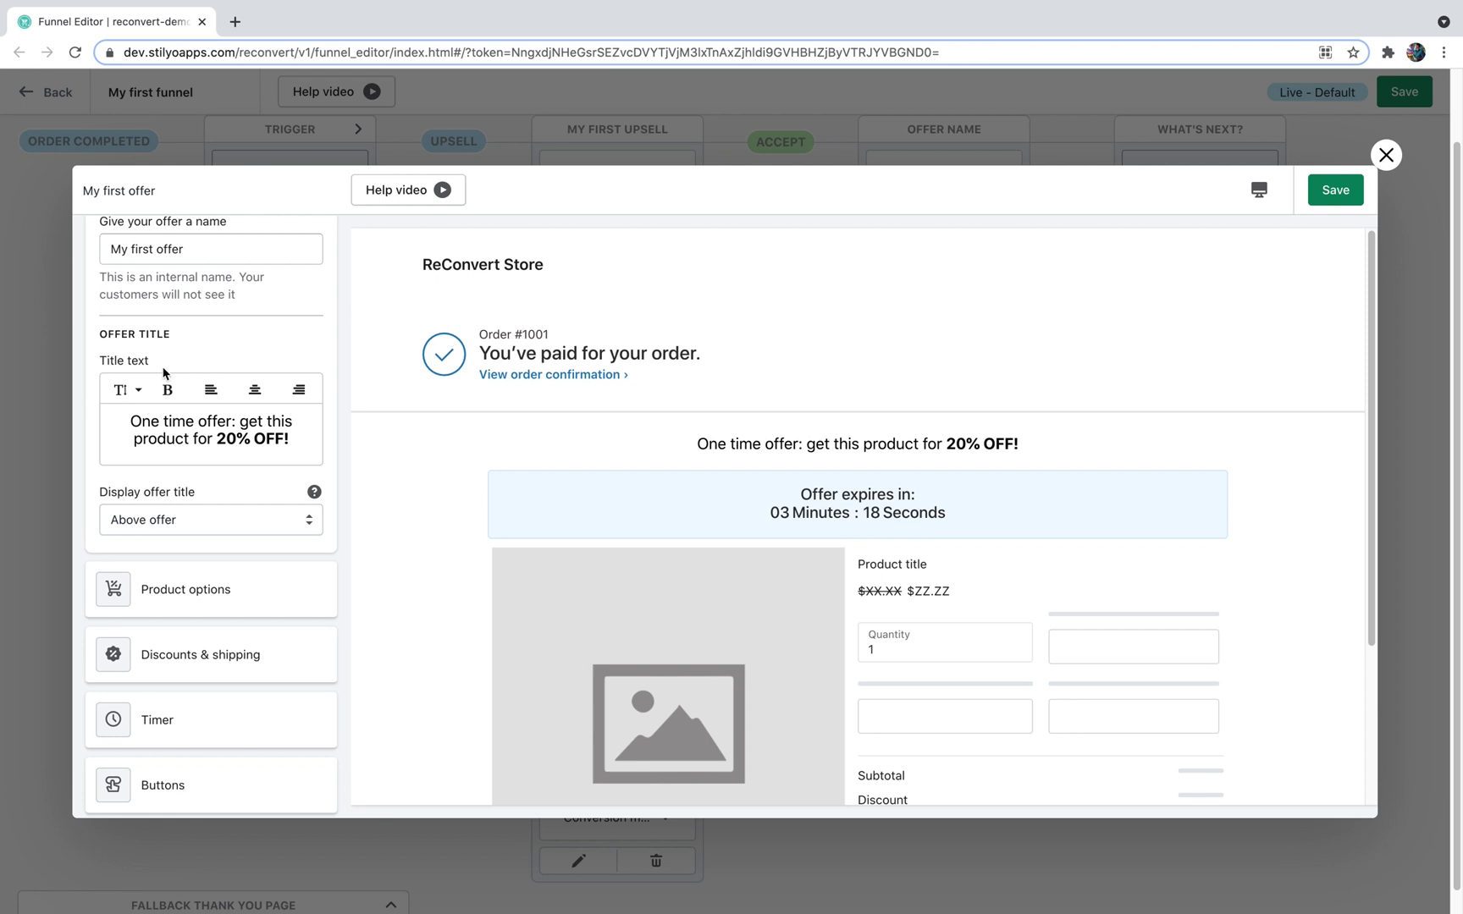
Try displaying the offer title below the offer, and set it back to above the offer.
{"action": "scroll", "coordinate": [573, 428], "scroll_direction": "down", "scroll_amount": 1}
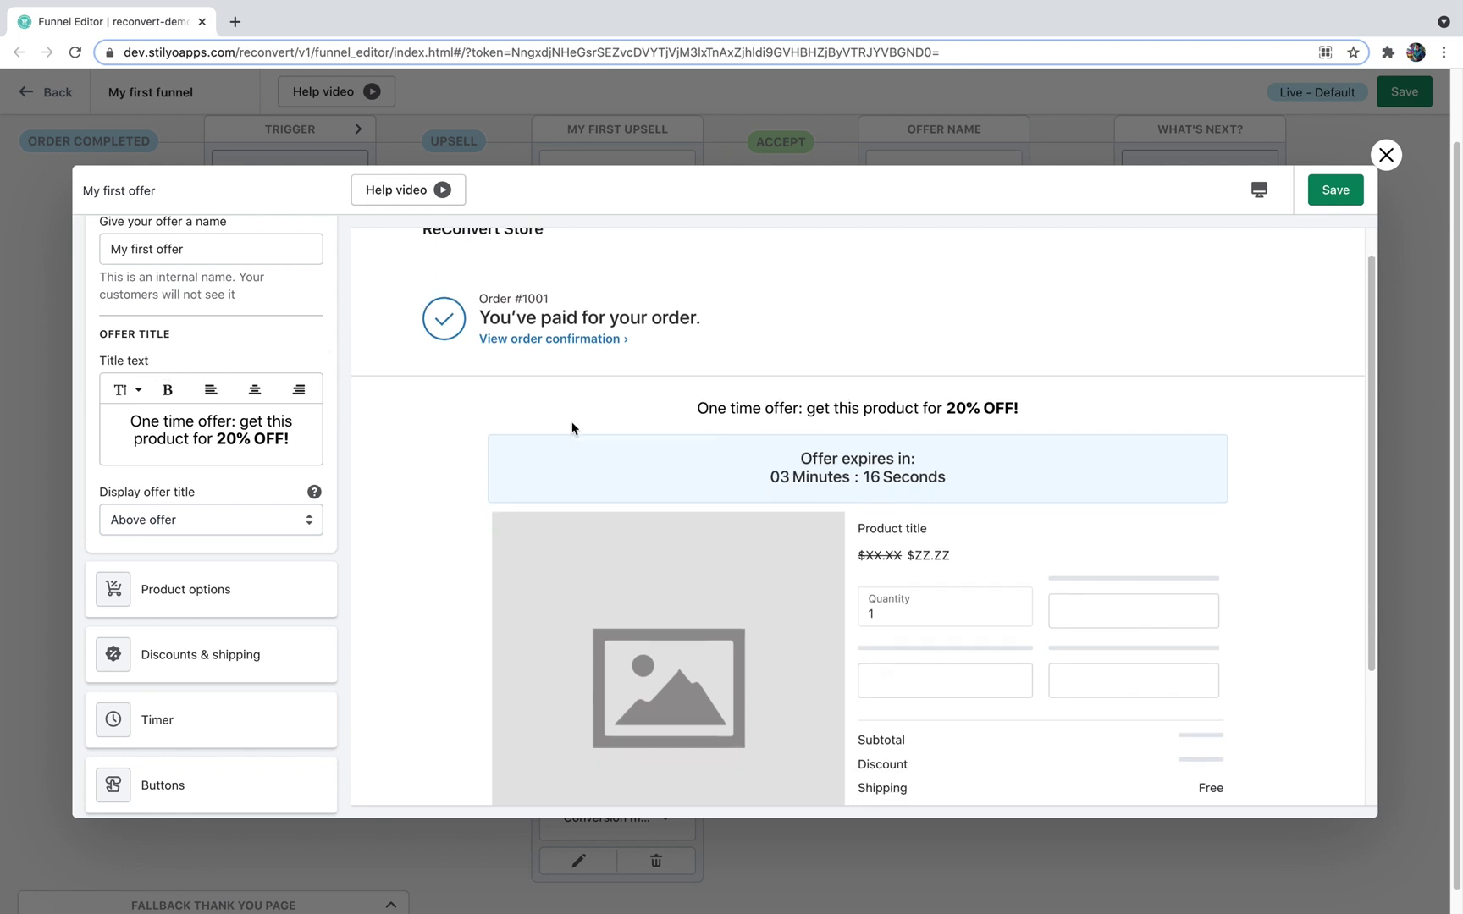
{"action": "scroll", "coordinate": [573, 428], "scroll_direction": "down", "scroll_amount": 2}
{"action": "scroll", "coordinate": [626, 395], "scroll_direction": "down", "scroll_amount": 2}
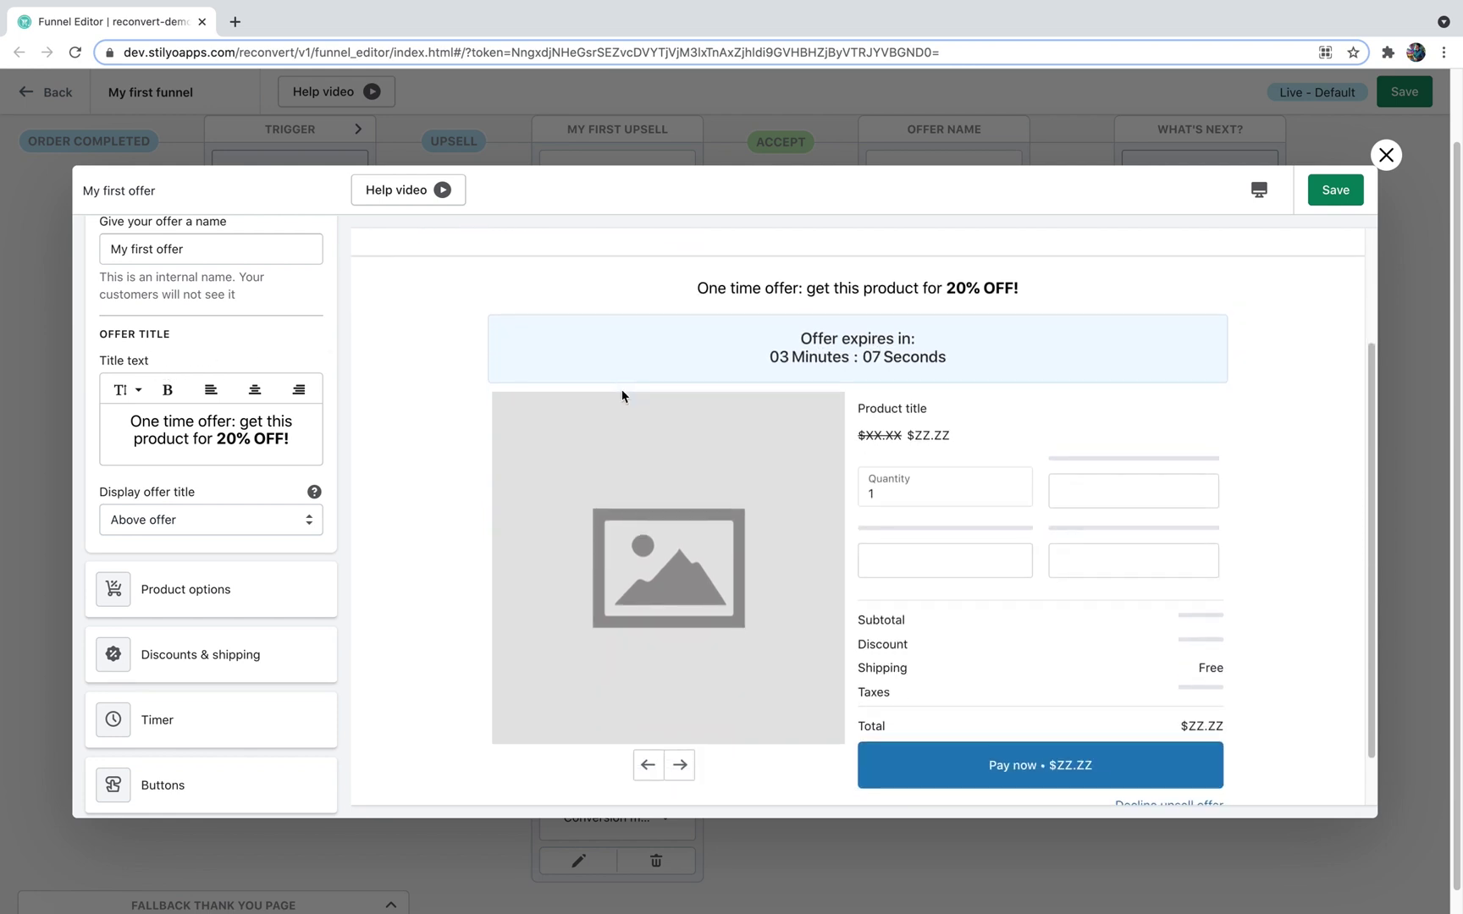
{"action": "left_click", "coordinate": [258, 529]}
{"action": "scroll", "coordinate": [254, 533], "scroll_direction": "down", "scroll_amount": 1}
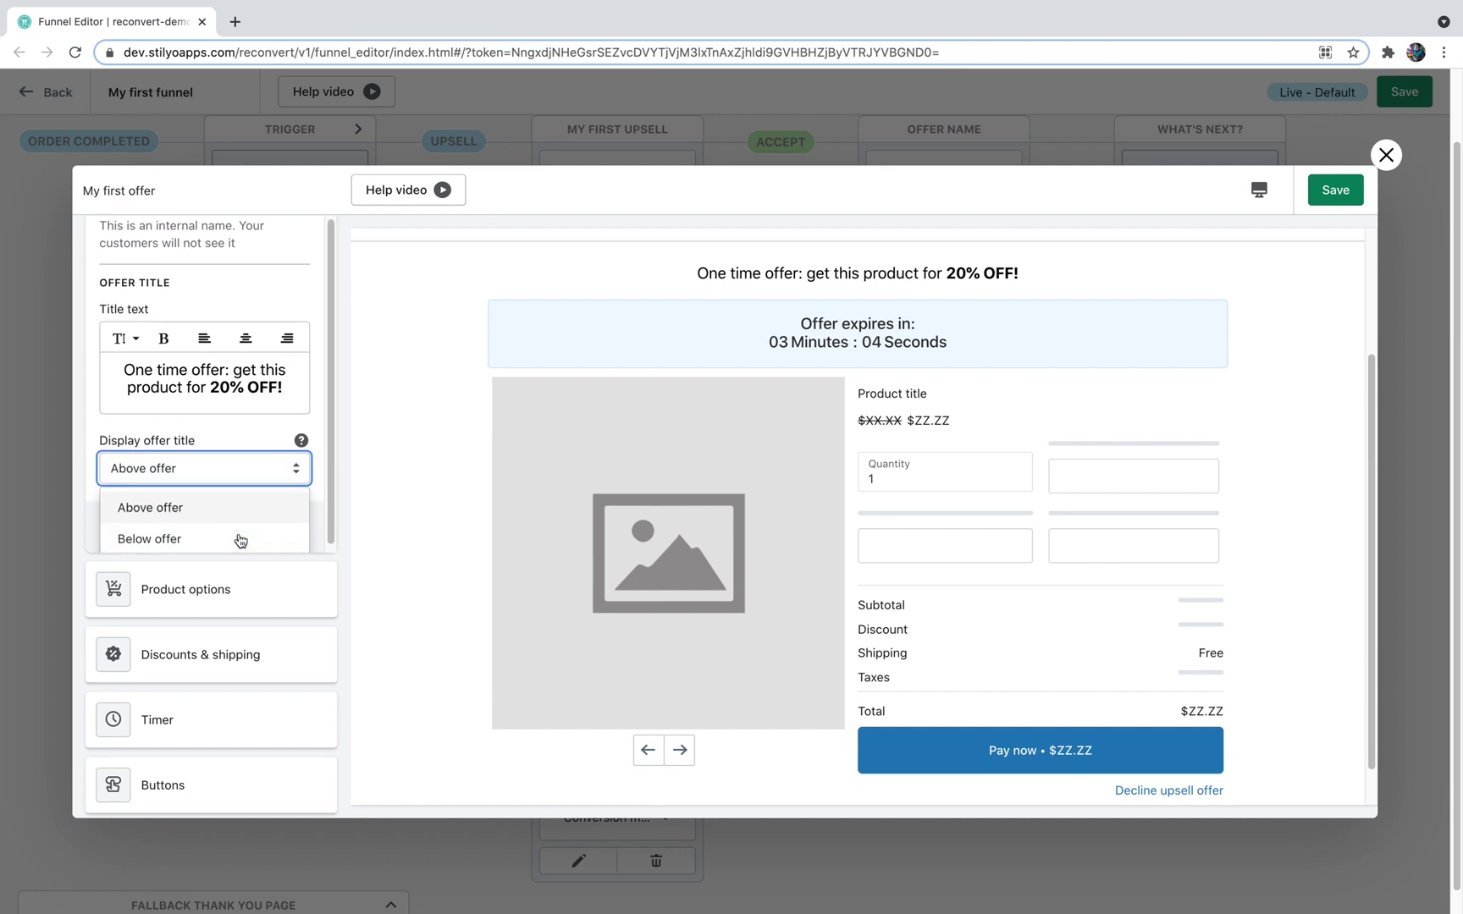
{"action": "left_click", "coordinate": [237, 535]}
{"action": "scroll", "coordinate": [848, 682], "scroll_direction": "down", "scroll_amount": 1}
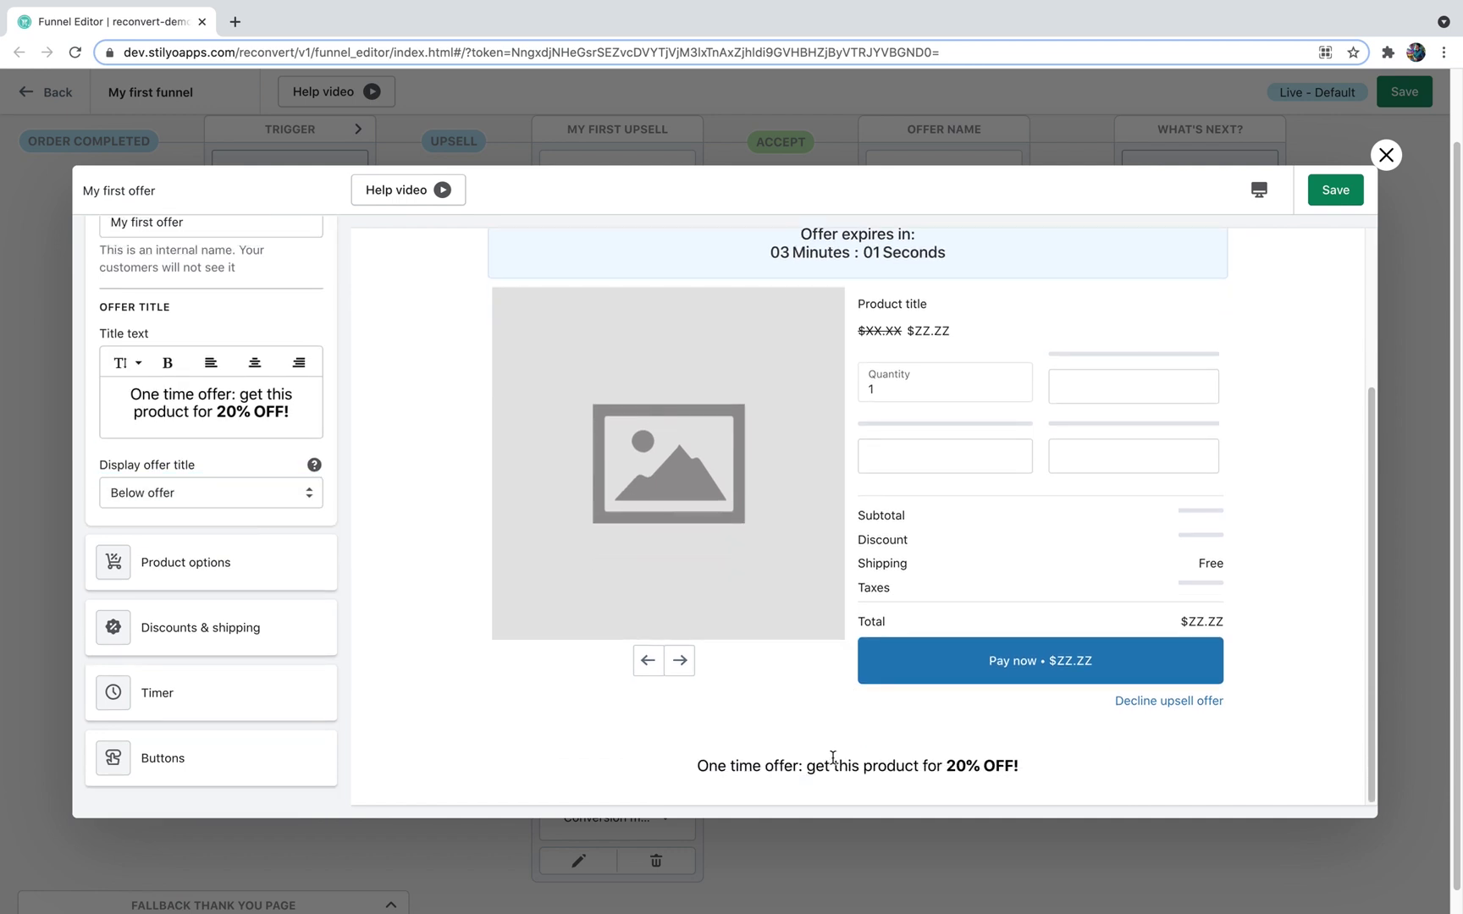
{"action": "left_click", "coordinate": [272, 499]}
{"action": "left_click", "coordinate": [213, 472]}
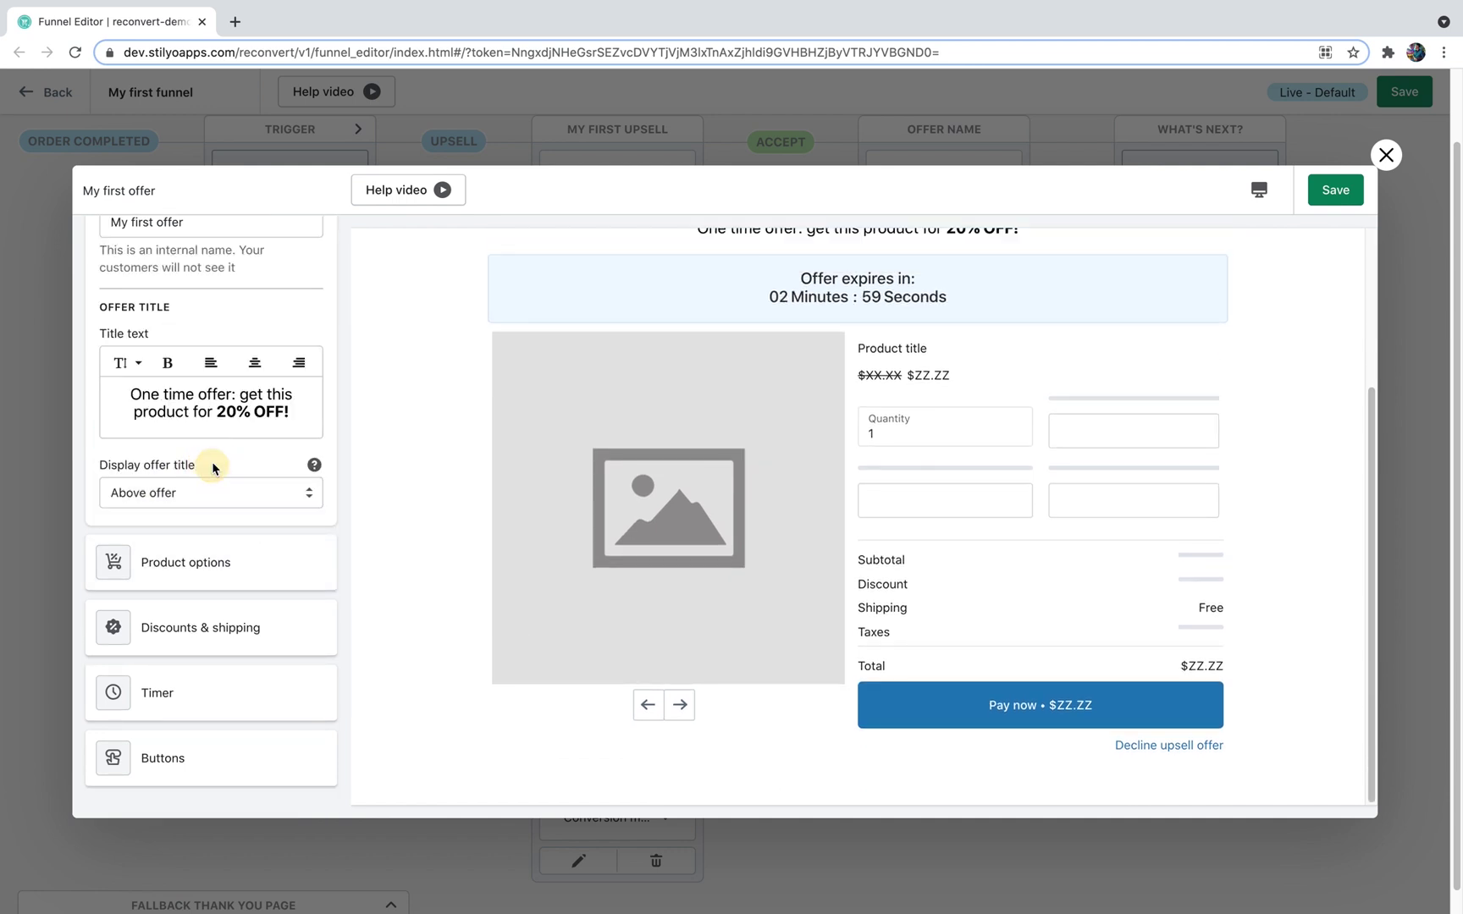
Close the title settings and open the product options of the offer.
{"action": "scroll", "coordinate": [245, 398], "scroll_direction": "up", "scroll_amount": 2}
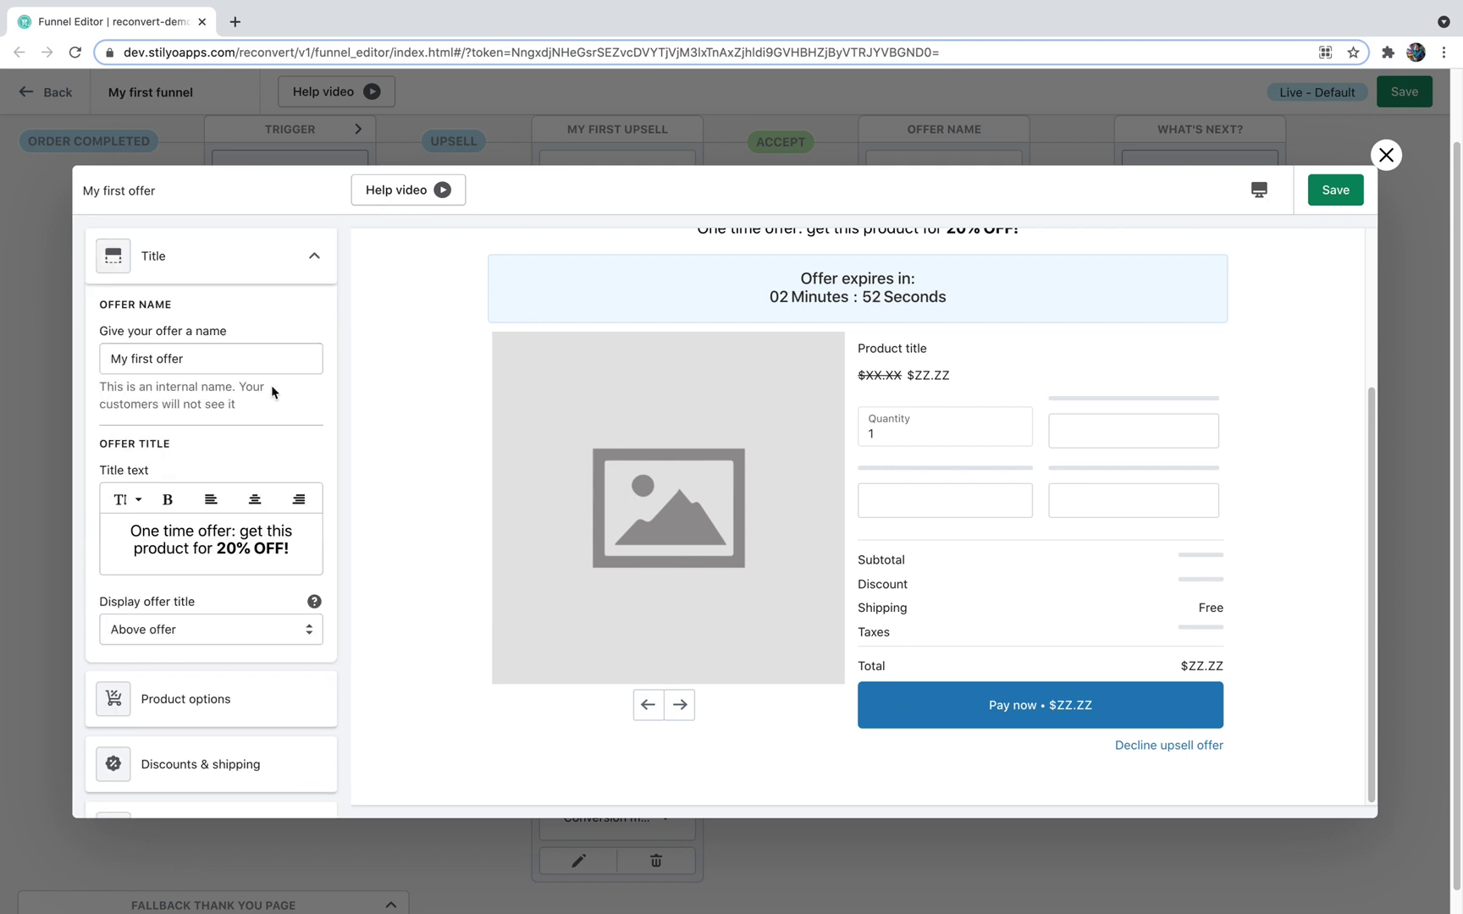
{"action": "left_click", "coordinate": [315, 257]}
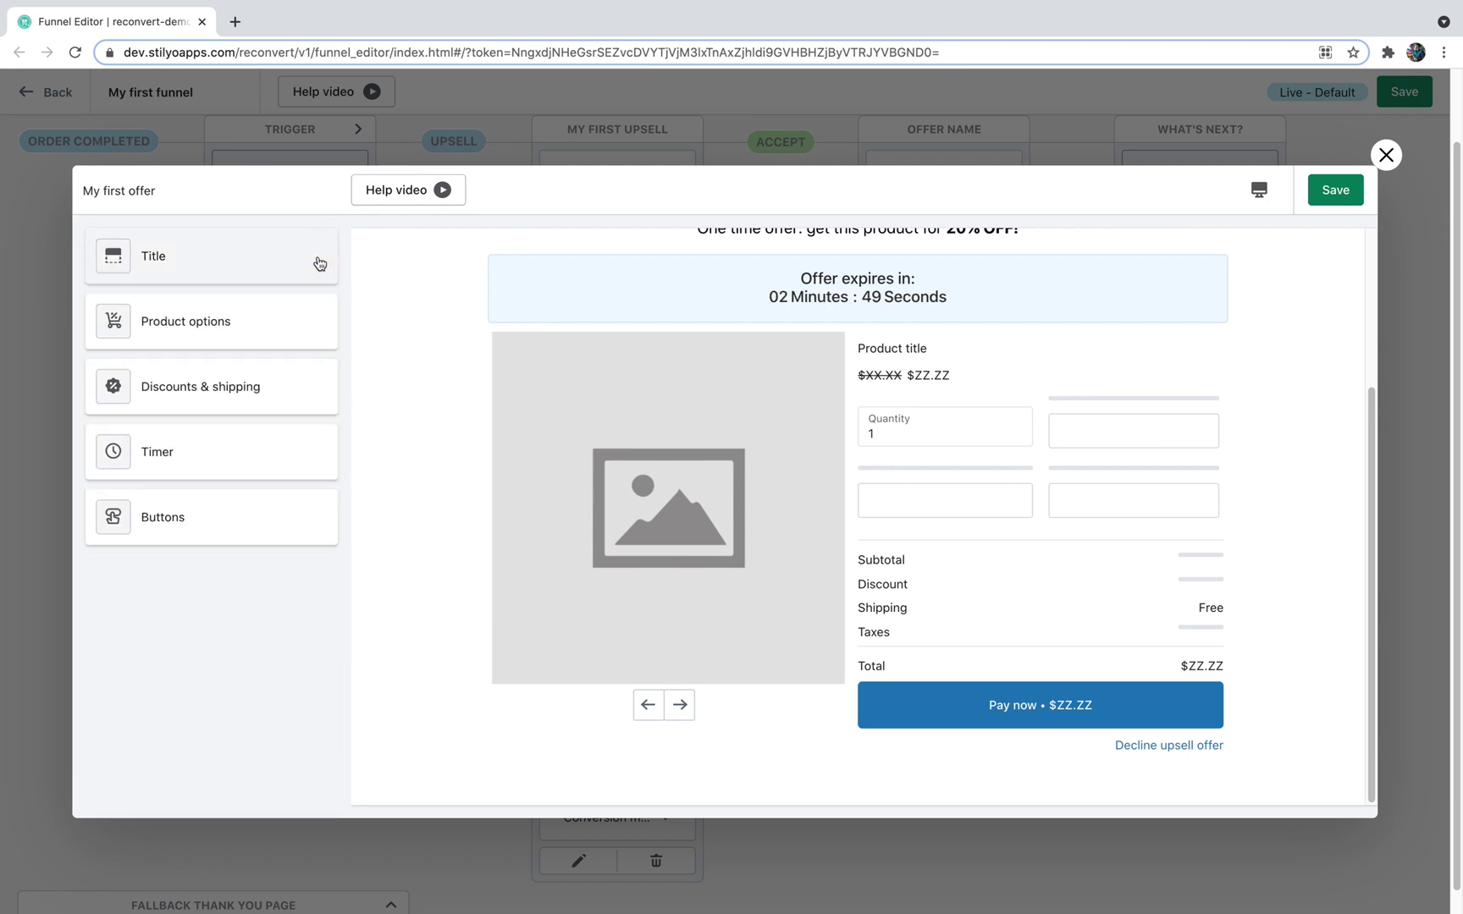
{"action": "left_click", "coordinate": [182, 319]}
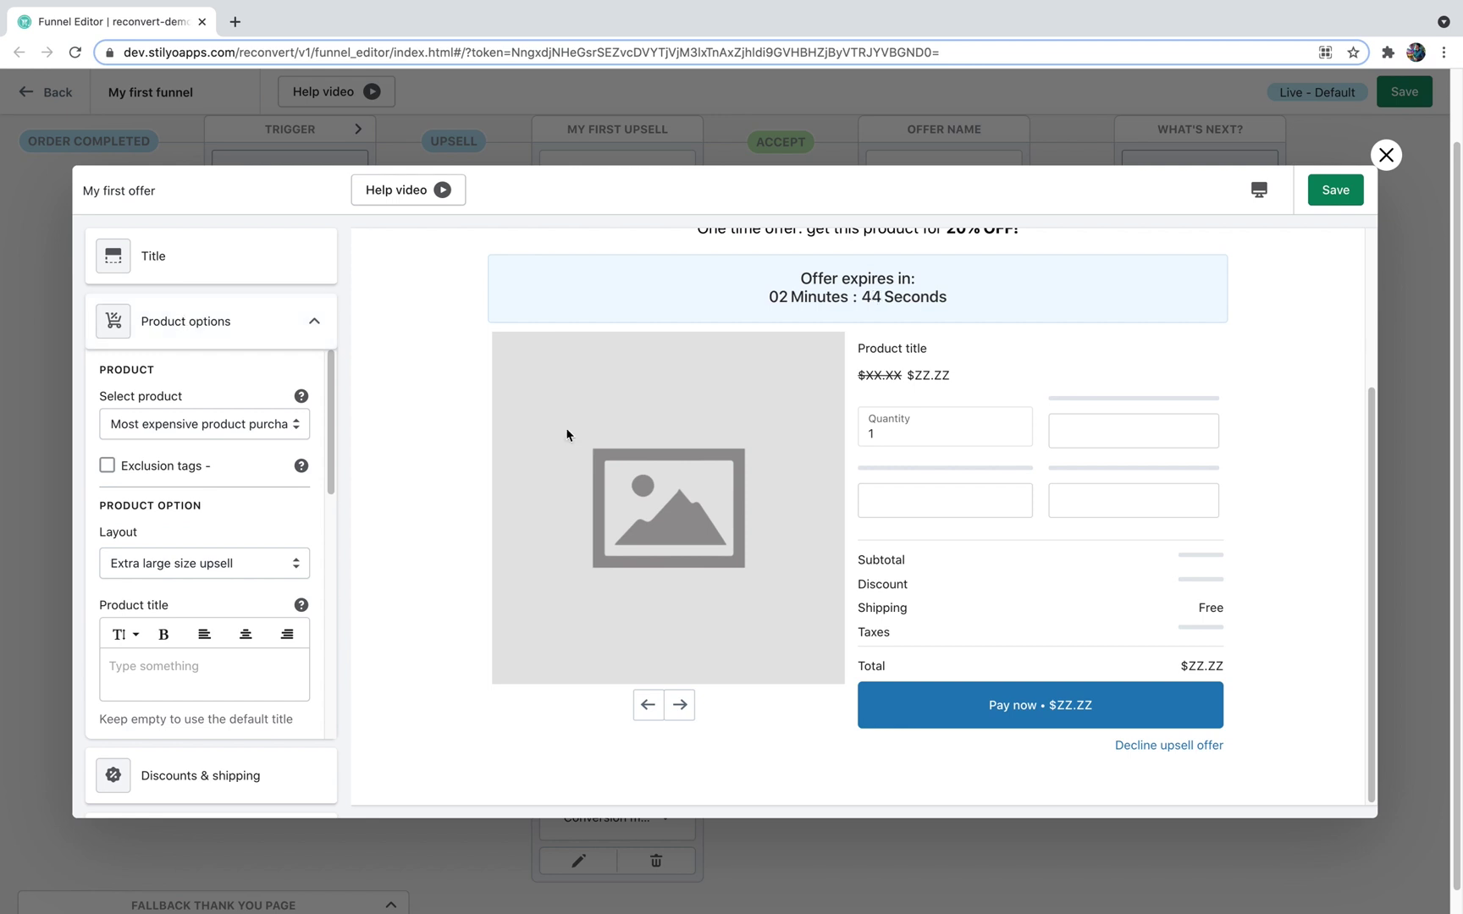
{"action": "scroll", "coordinate": [566, 435], "scroll_direction": "up", "scroll_amount": 2}
Set the offered product to a specific product and choose Blue Silk Tuxedo as the featured product.
{"action": "left_click", "coordinate": [224, 427]}
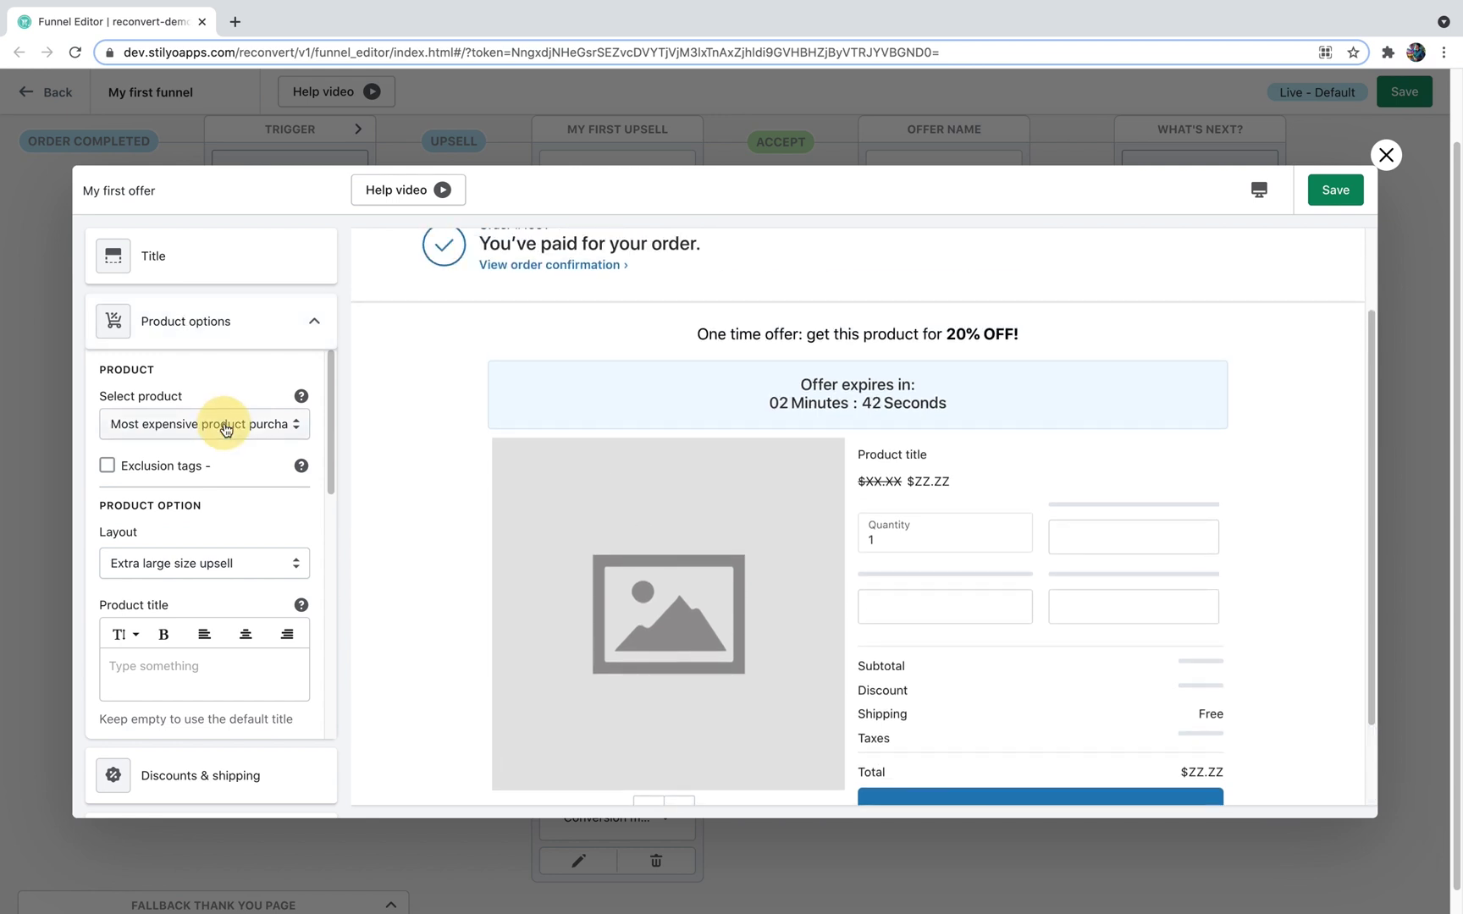
{"action": "left_click", "coordinate": [162, 689]}
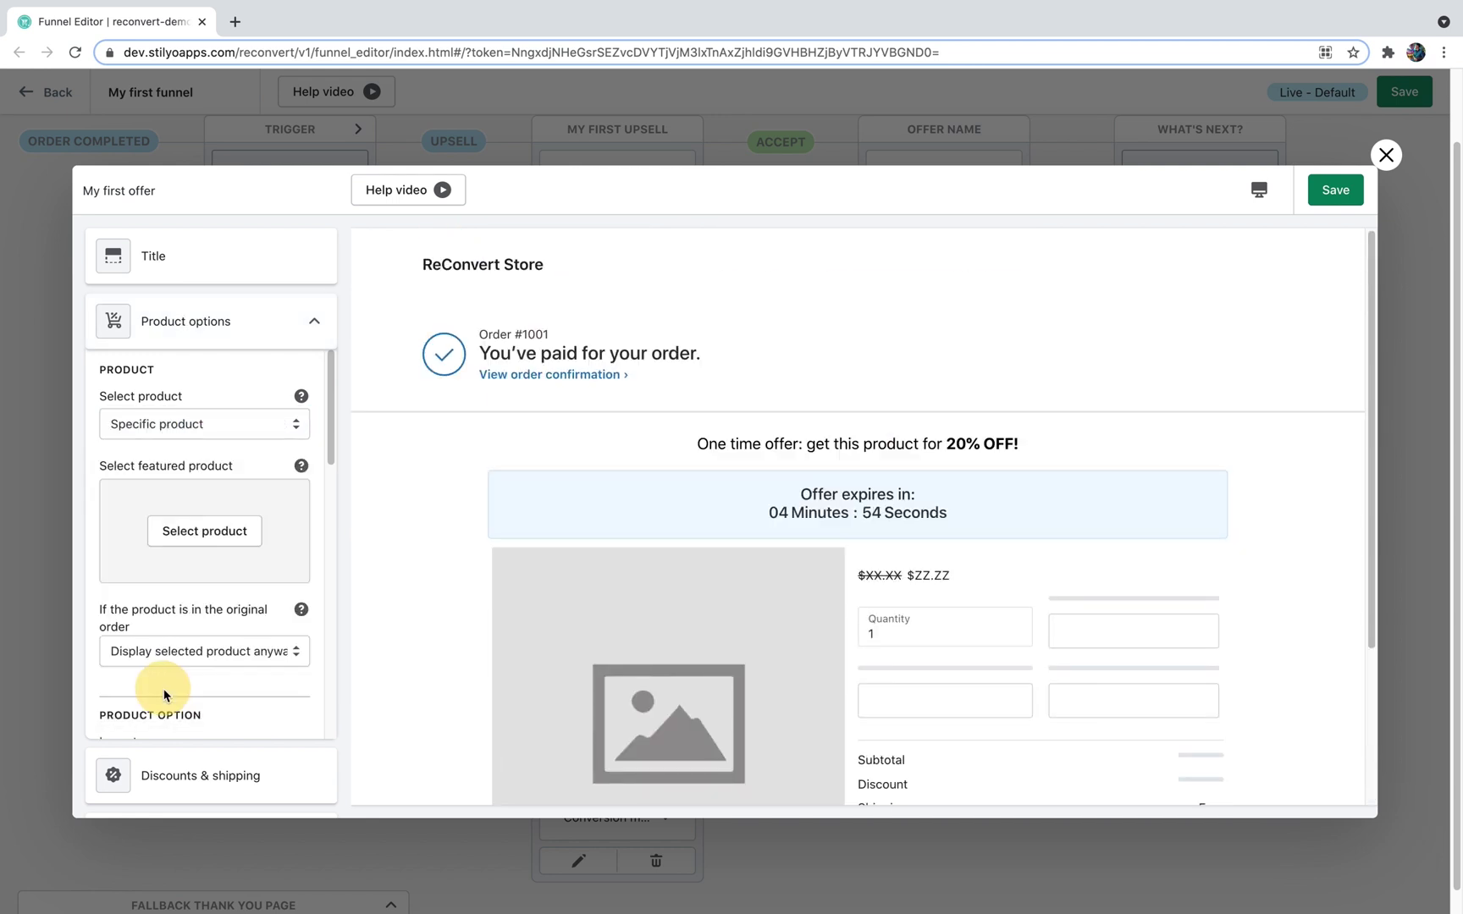
{"action": "left_click", "coordinate": [202, 533]}
{"action": "left_click", "coordinate": [211, 364]}
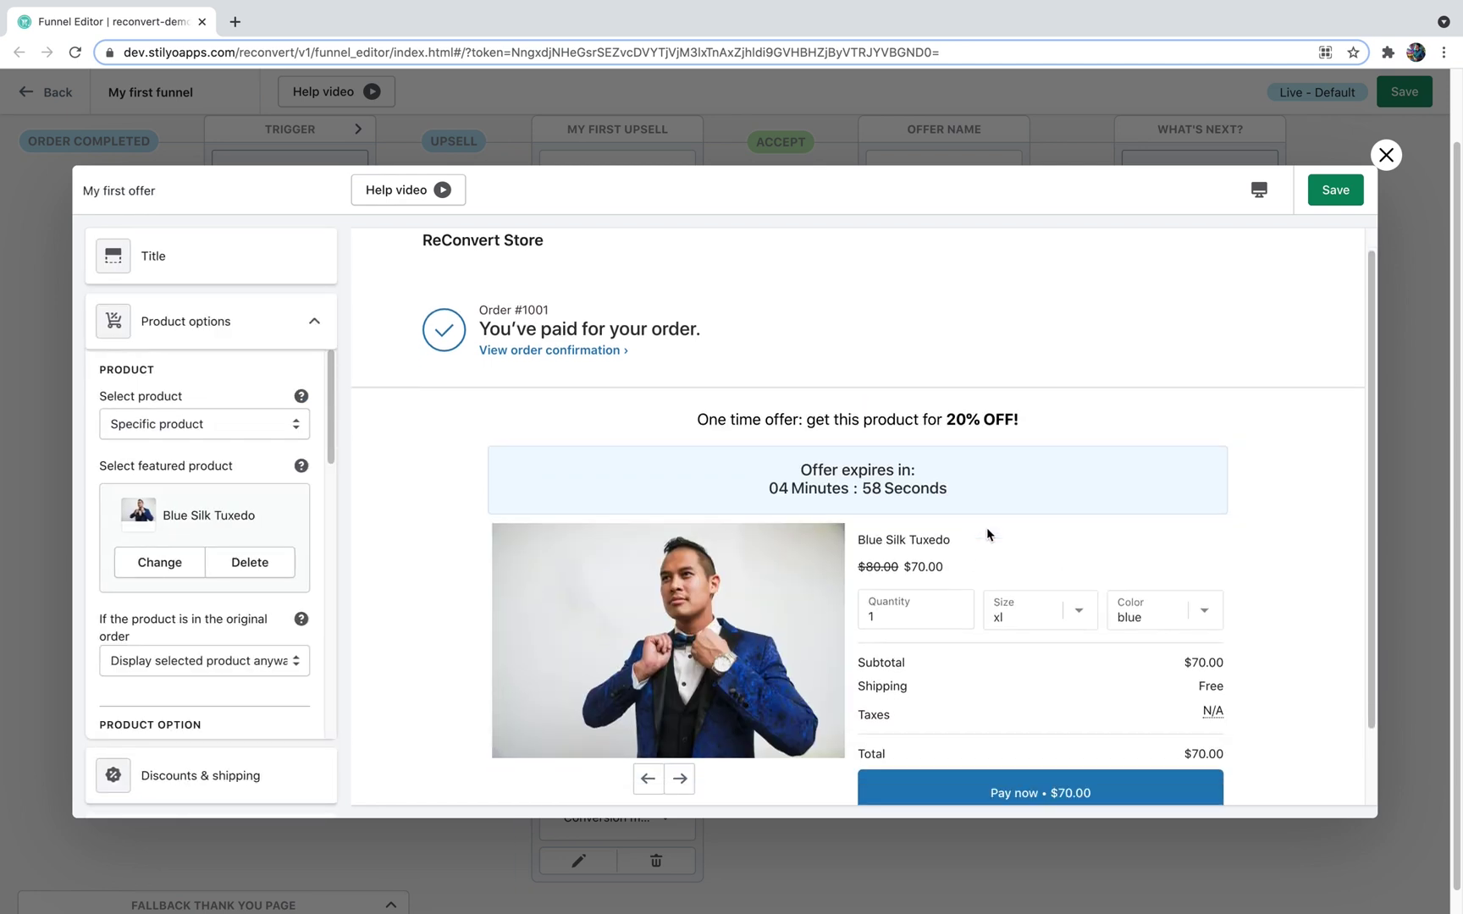
{"action": "scroll", "coordinate": [986, 526], "scroll_direction": "down", "scroll_amount": 2}
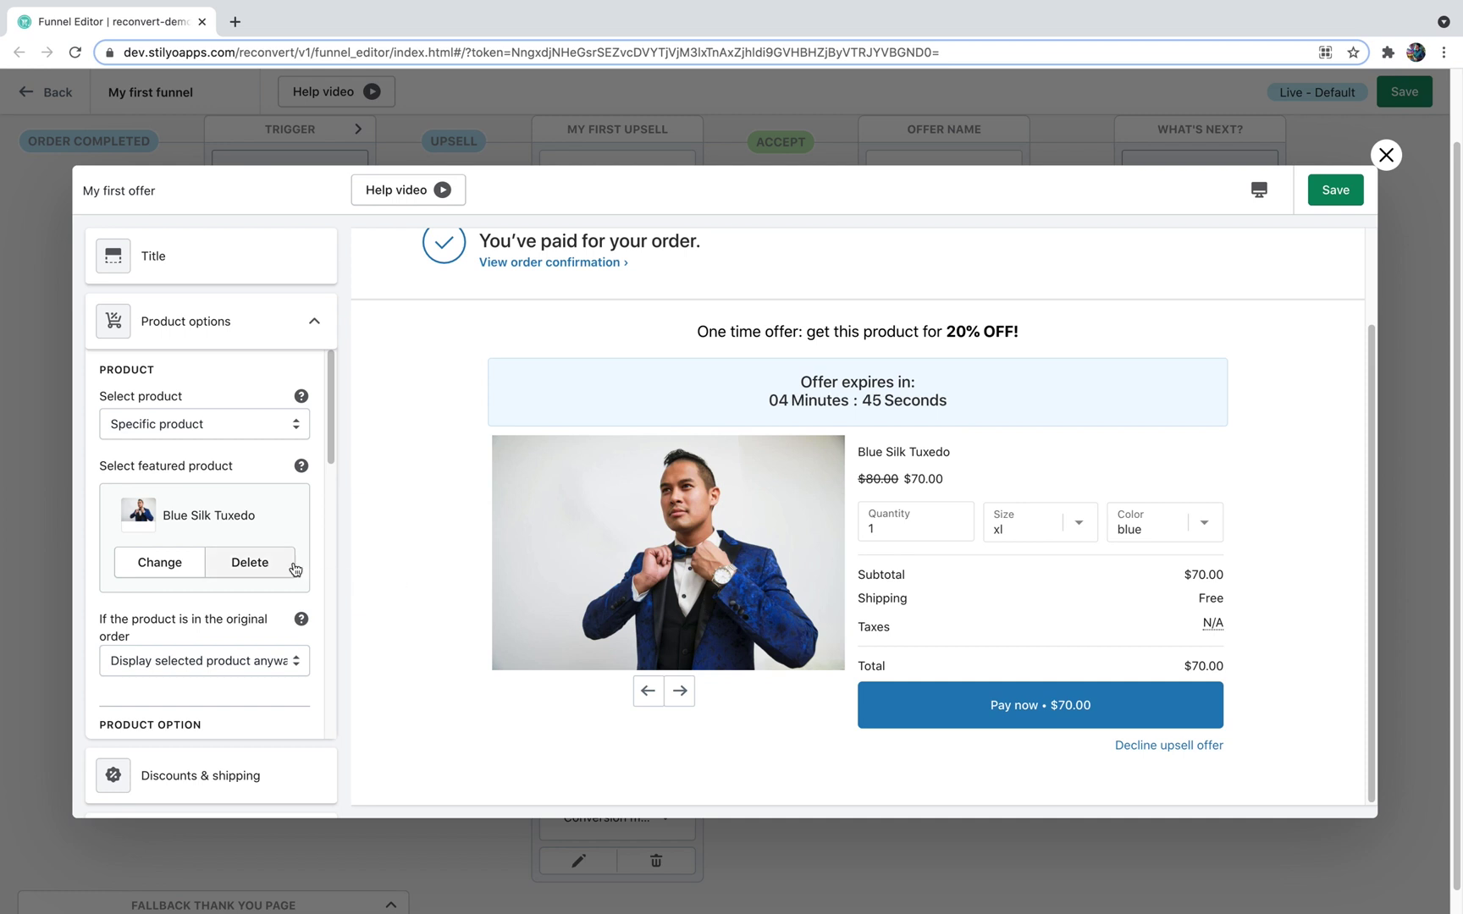
Switch the offered product back to the most expensive product purchased.
{"action": "left_click", "coordinate": [208, 423]}
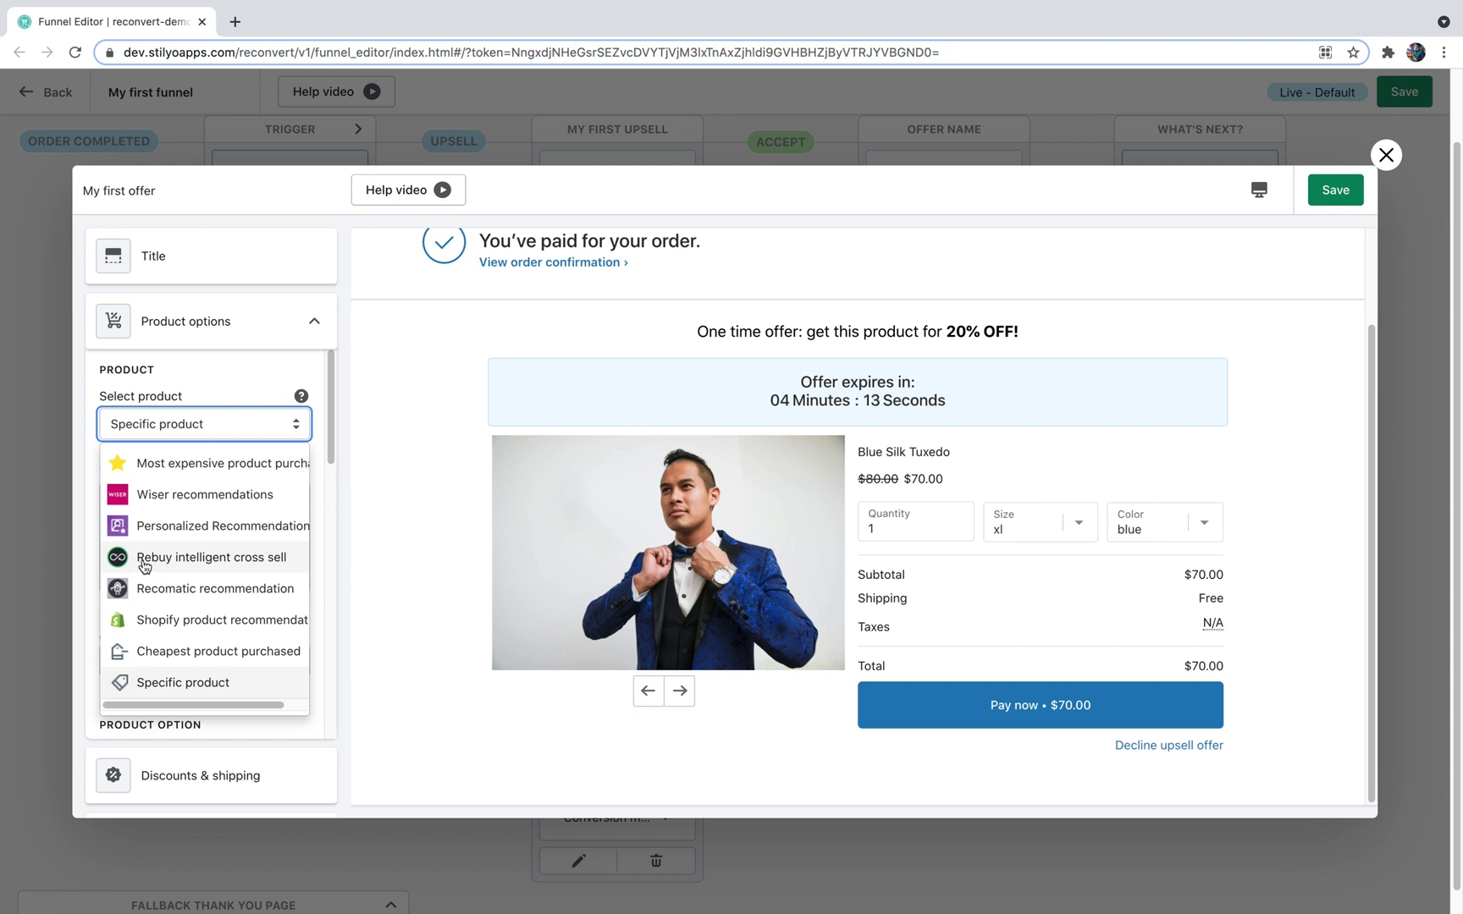
{"action": "left_click", "coordinate": [162, 468]}
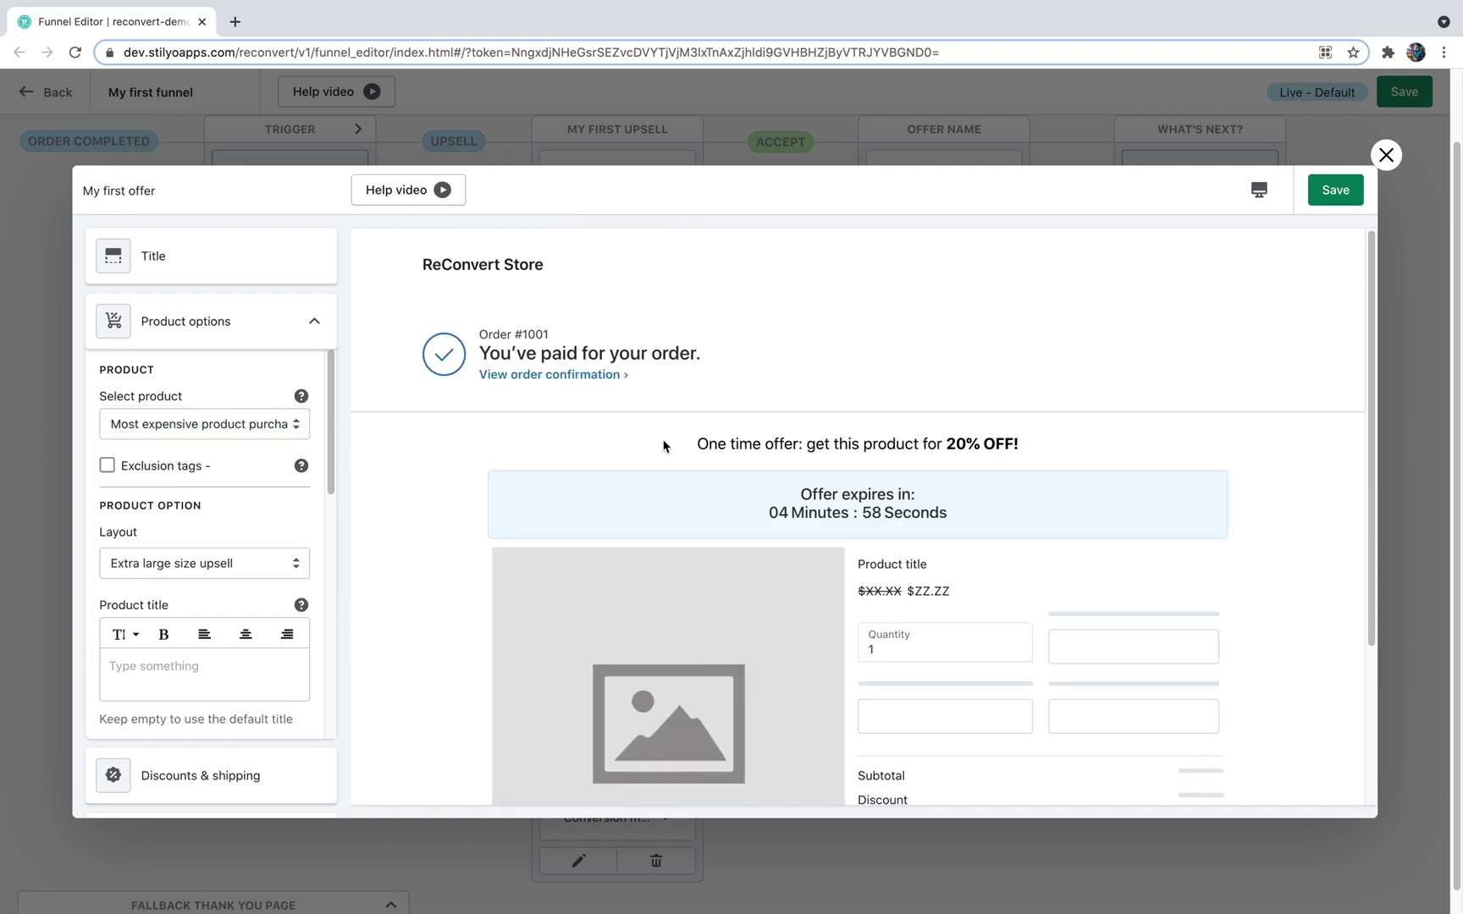
{"action": "scroll", "coordinate": [663, 457], "scroll_direction": "down", "scroll_amount": 2}
Enable exclusion tags for the offer and exclude products tagged with "no-upsell".
{"action": "scroll", "coordinate": [155, 454], "scroll_direction": "down", "scroll_amount": 1}
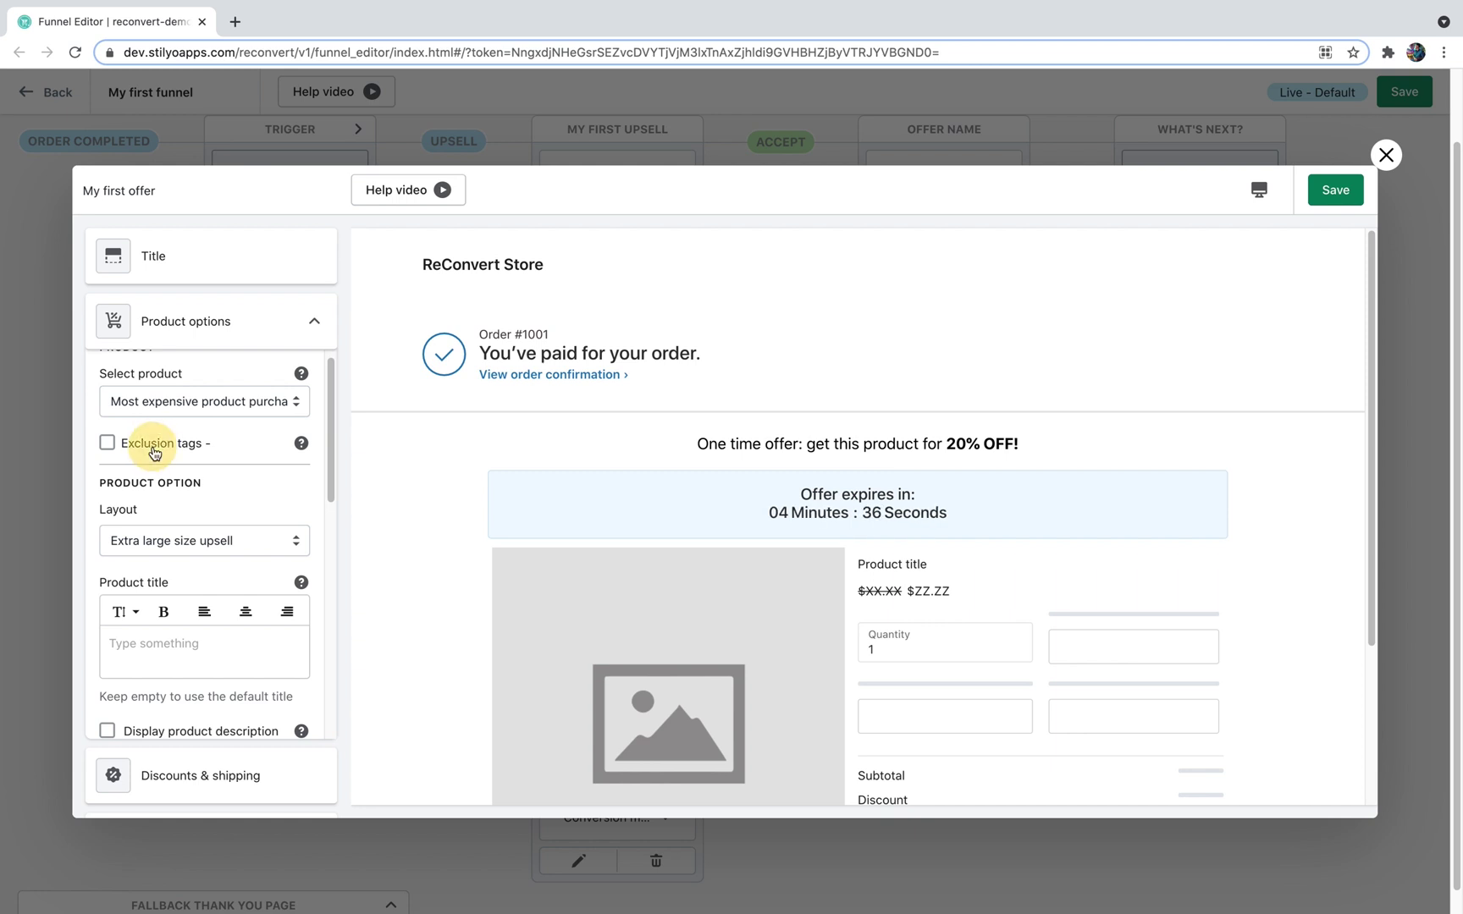
{"action": "left_click", "coordinate": [154, 454]}
{"action": "left_click", "coordinate": [138, 491]}
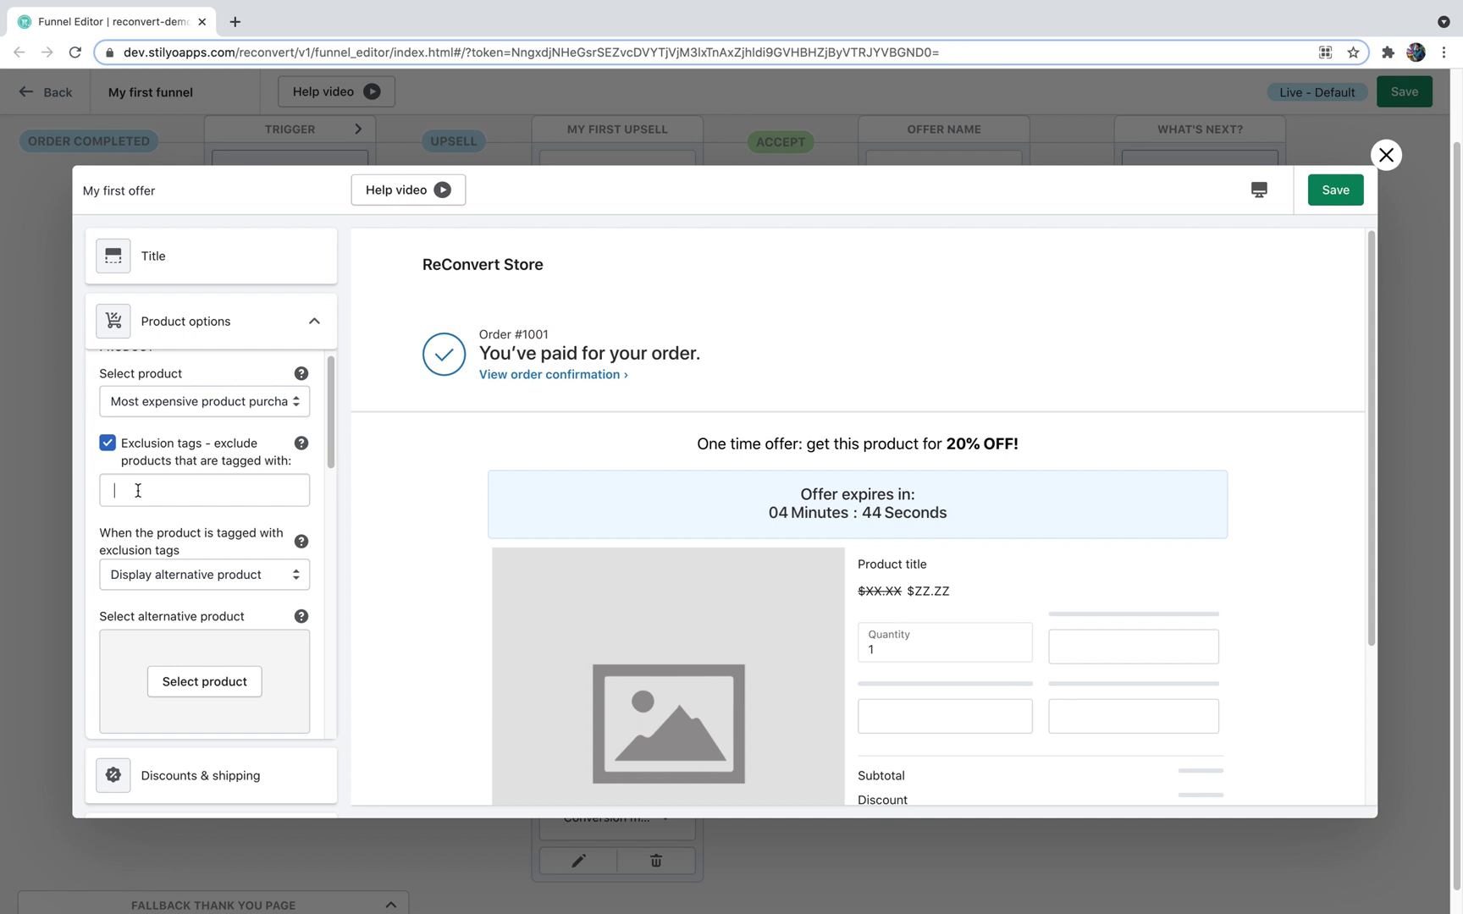
{"action": "type", "text": "no-upsell ,"}
{"action": "key", "text": "BackSpace"}
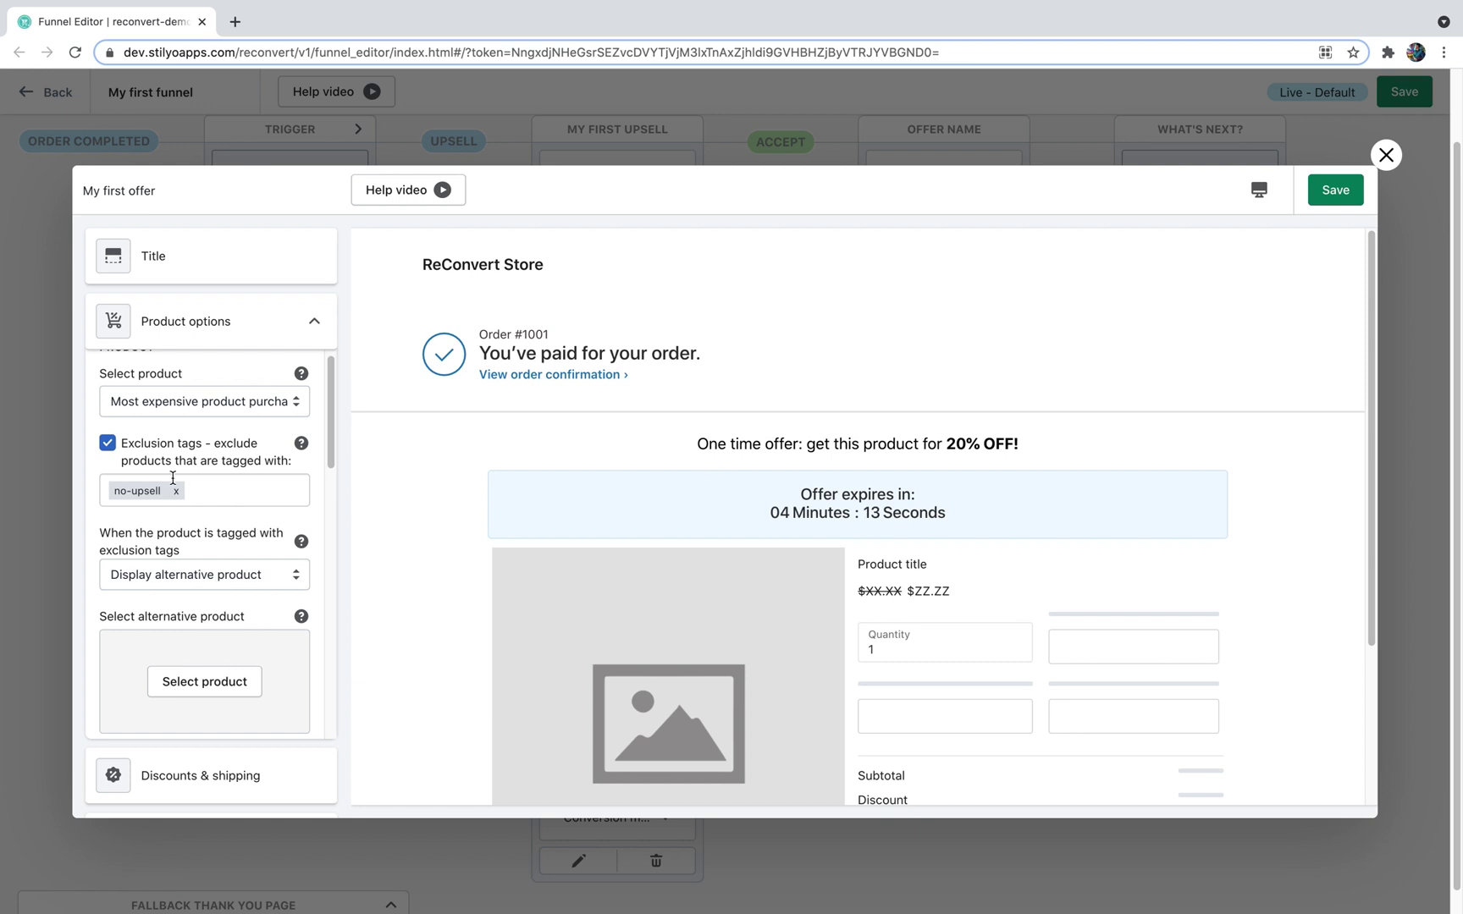
Set the offer to be skipped when the product is tagged with exclusion tags.
{"action": "scroll", "coordinate": [172, 478], "scroll_direction": "down", "scroll_amount": 1}
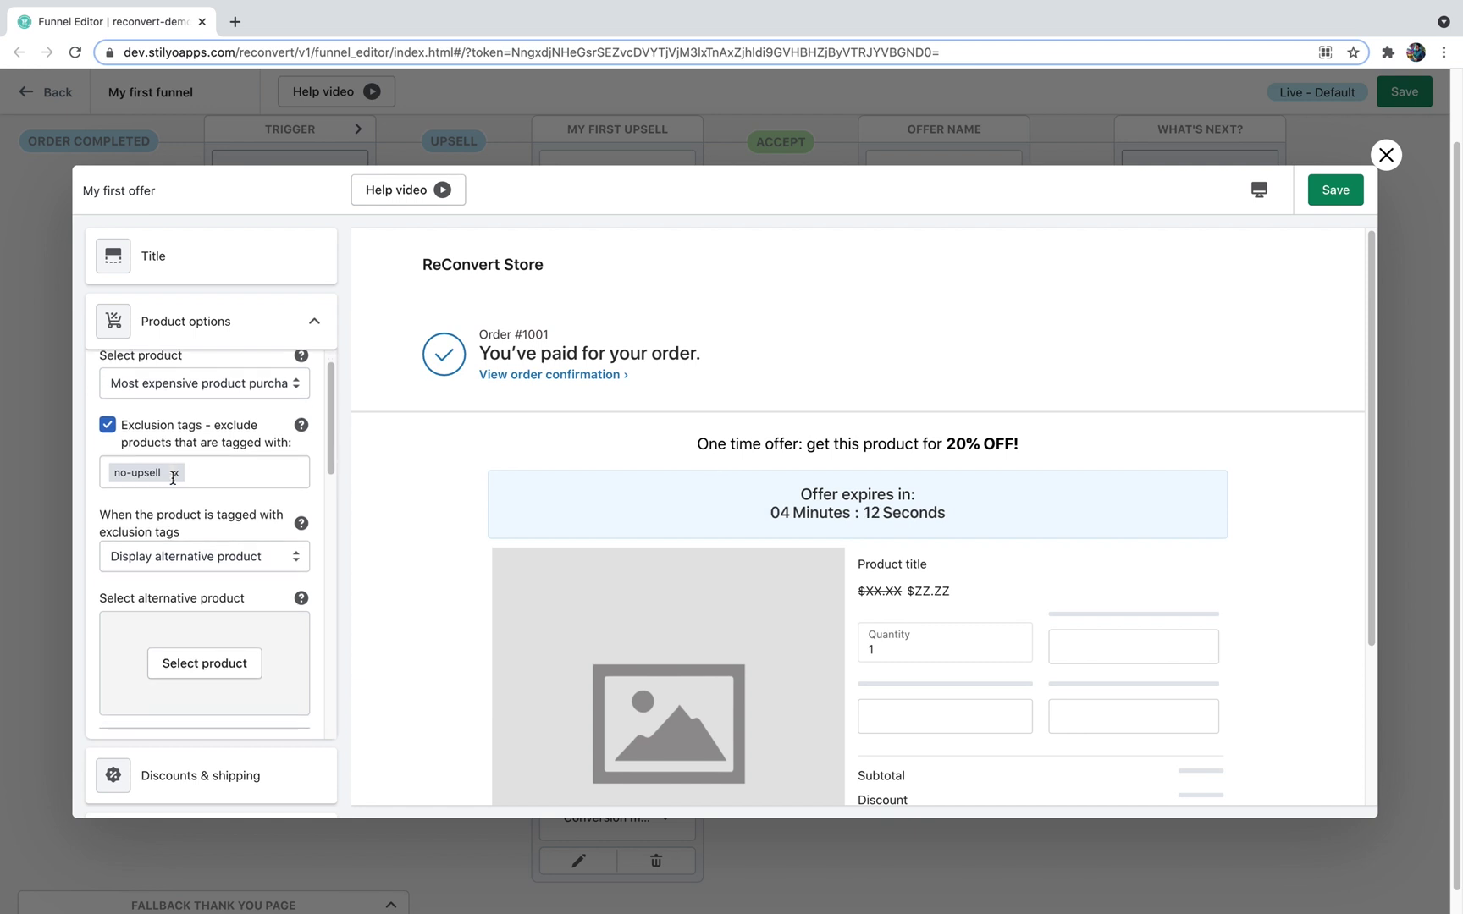
{"action": "scroll", "coordinate": [203, 508], "scroll_direction": "down", "scroll_amount": 2}
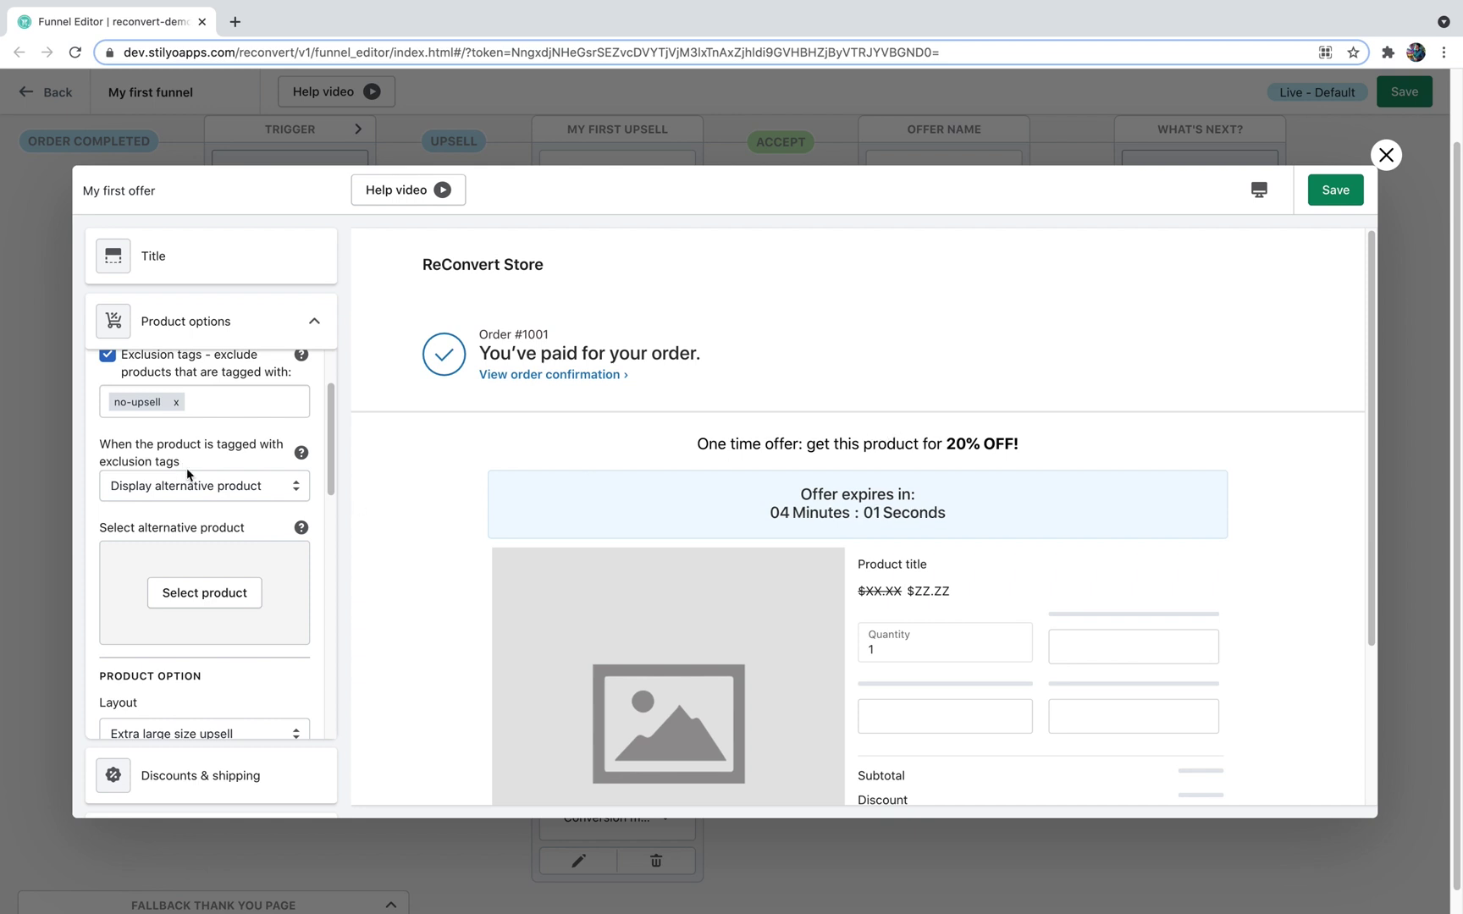
{"action": "left_click", "coordinate": [201, 486]}
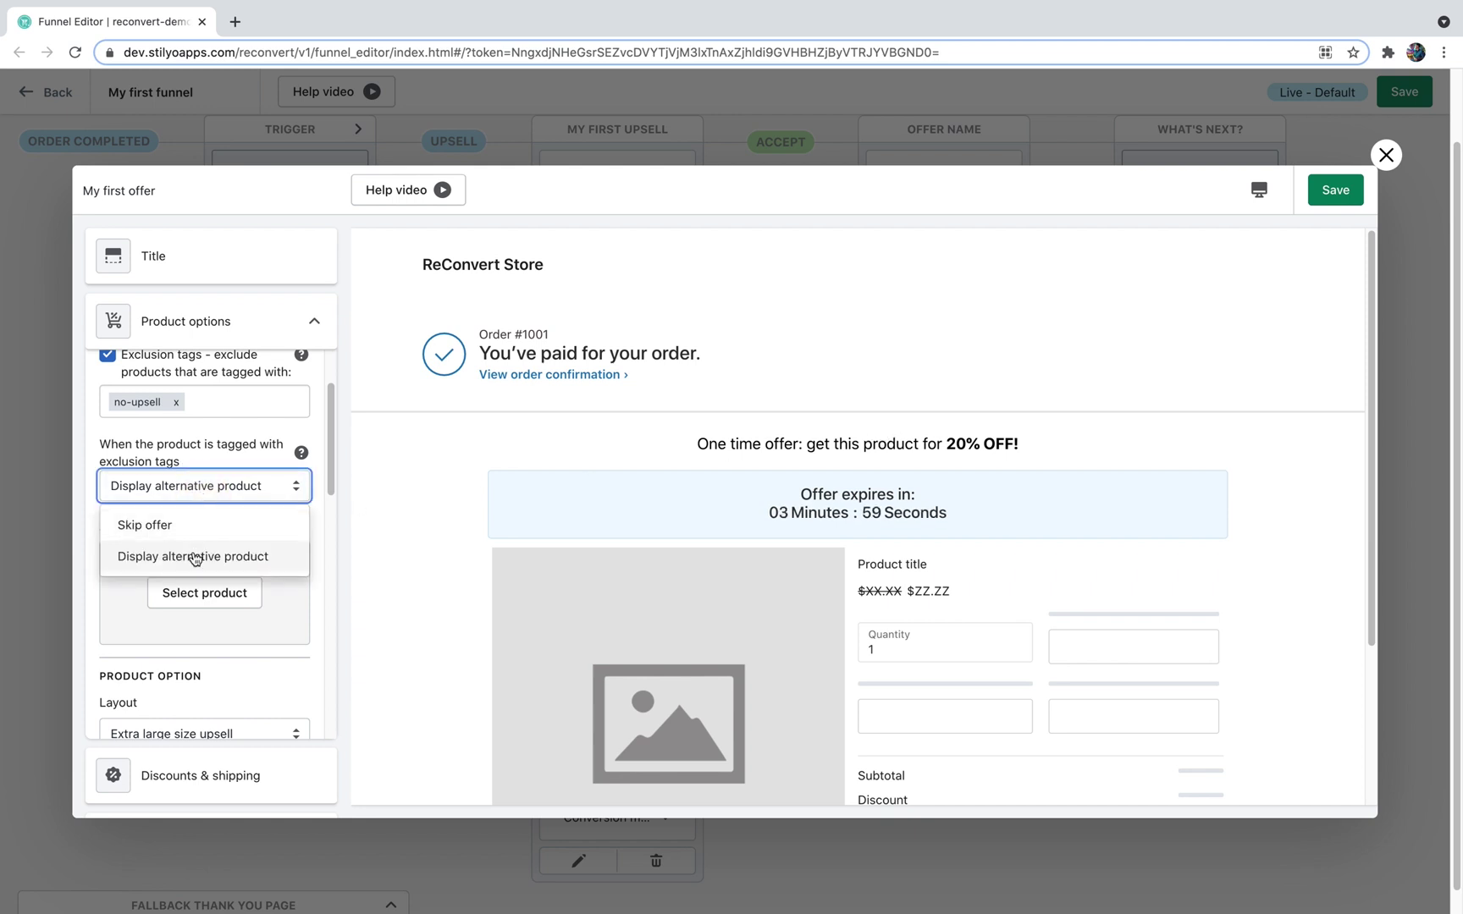
{"action": "left_click", "coordinate": [195, 526]}
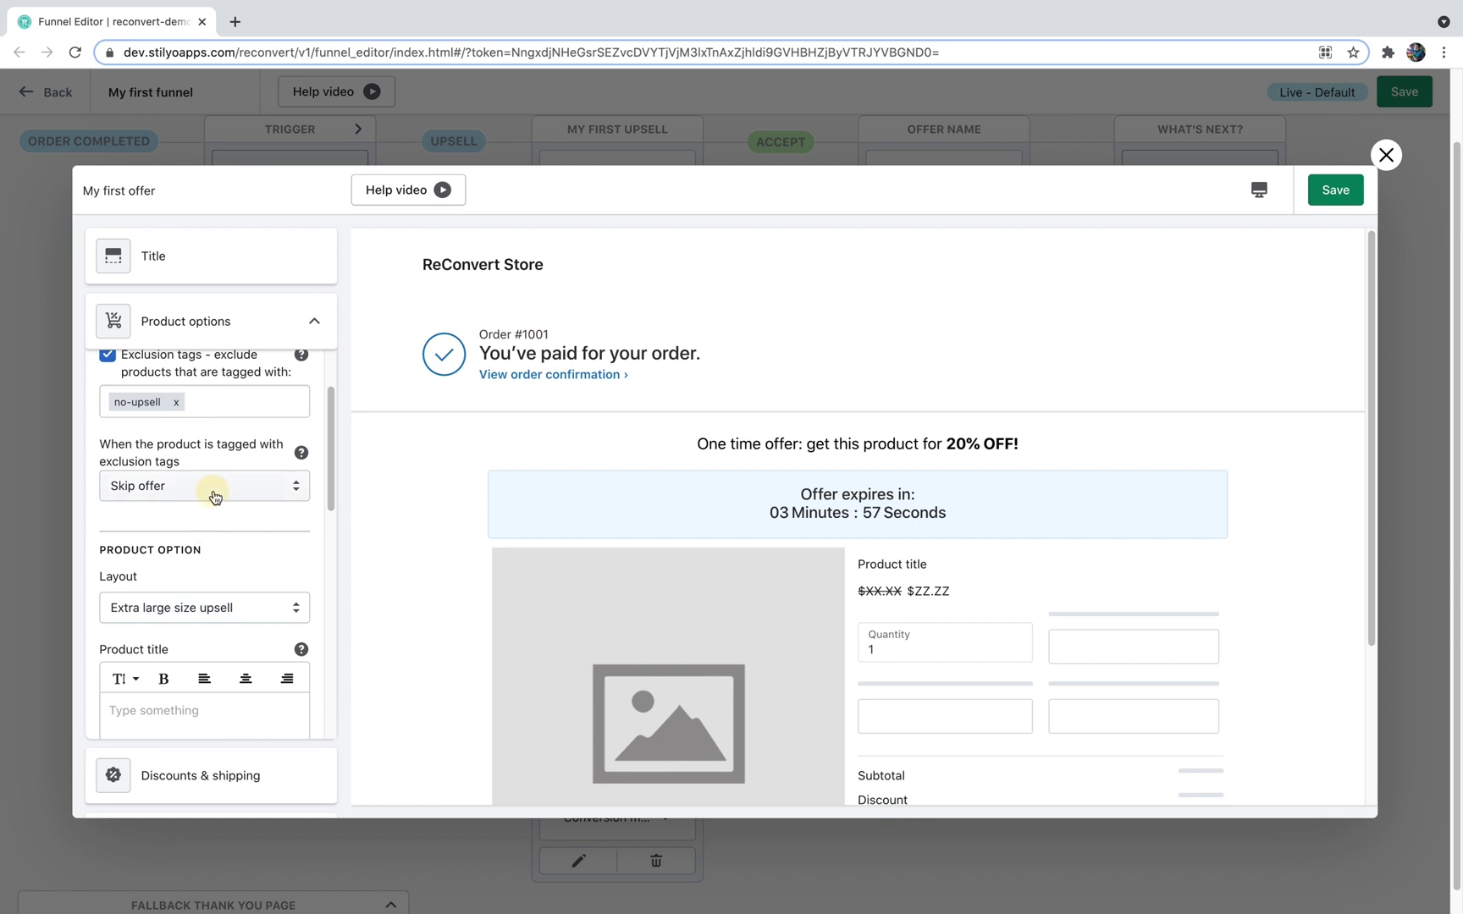
Set the offer to display an alternative product when exclusion tags apply, and open the alternative product selection without choosing another product.
{"action": "left_click", "coordinate": [211, 489]}
{"action": "left_click", "coordinate": [200, 557]}
{"action": "left_click", "coordinate": [204, 593]}
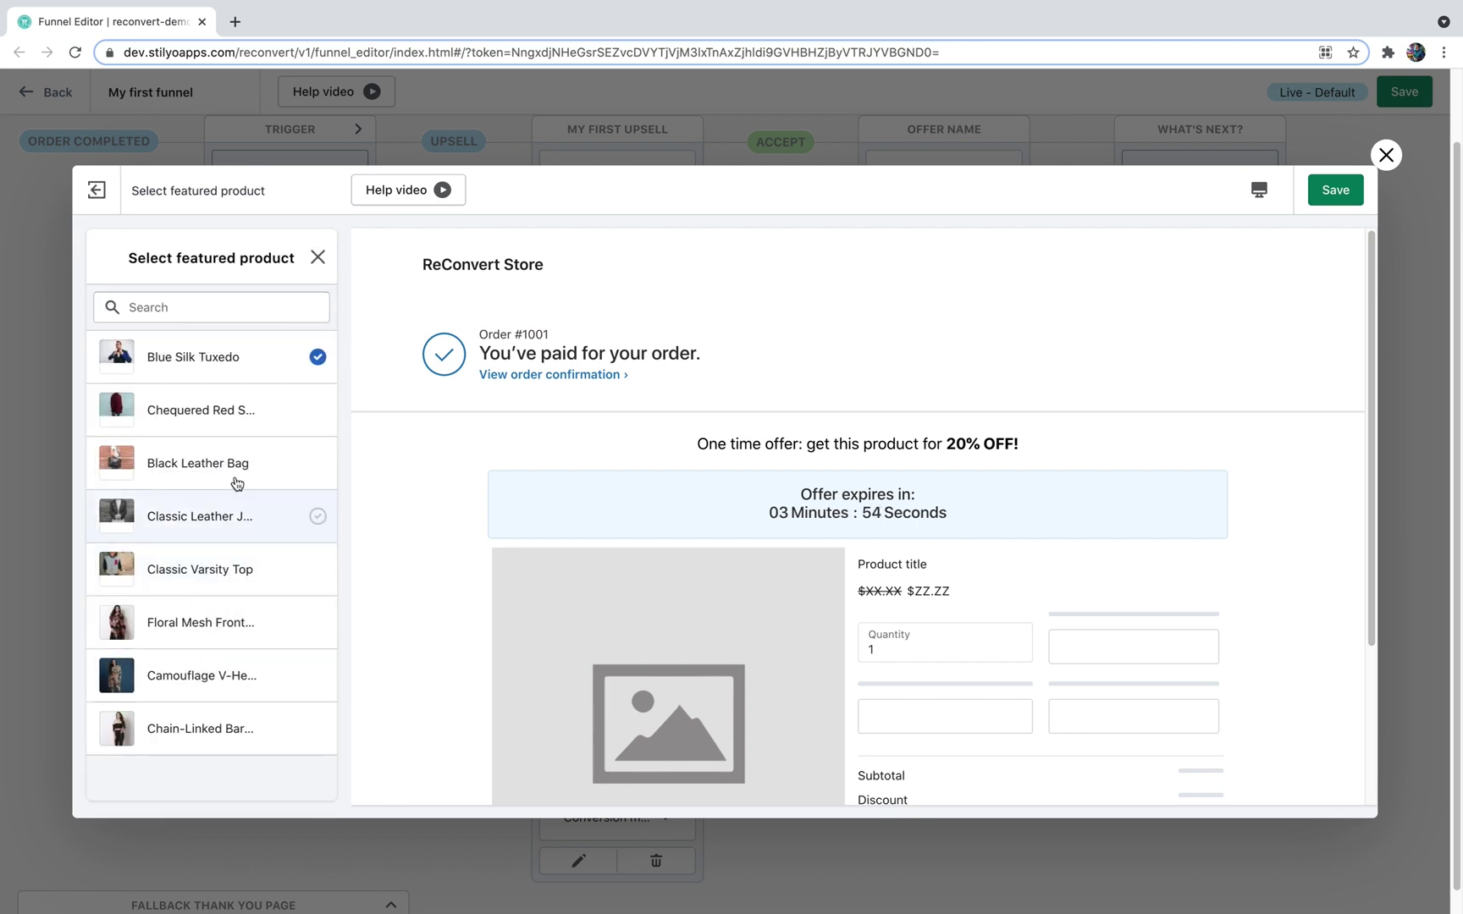
{"action": "left_click", "coordinate": [318, 257]}
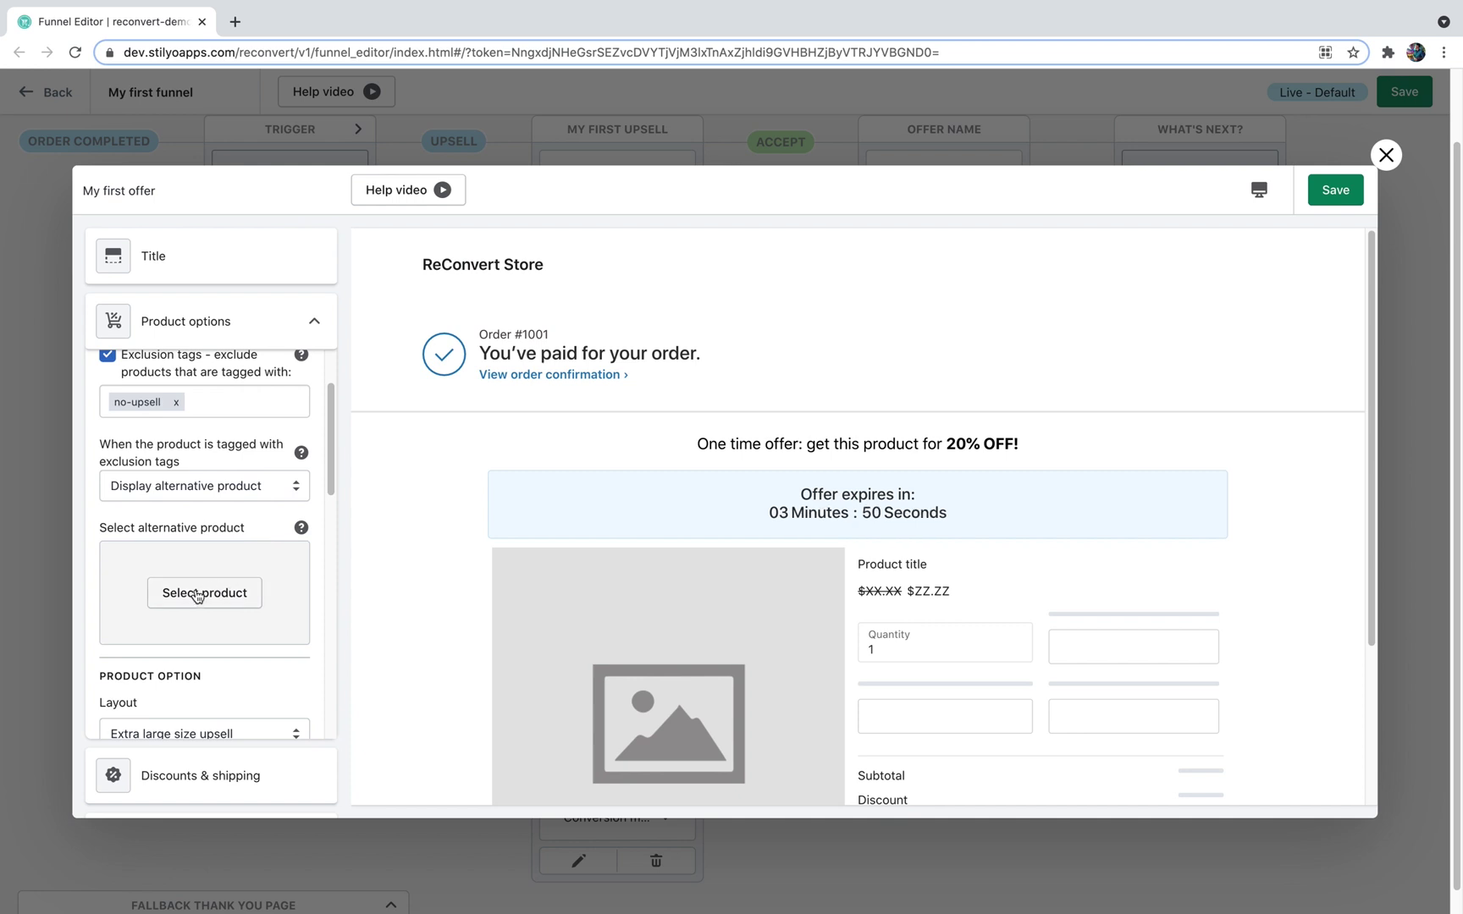
Turn off the exclusion tags option for the offer.
{"action": "scroll", "coordinate": [199, 591], "scroll_direction": "up", "scroll_amount": 1}
{"action": "left_click", "coordinate": [108, 386]}
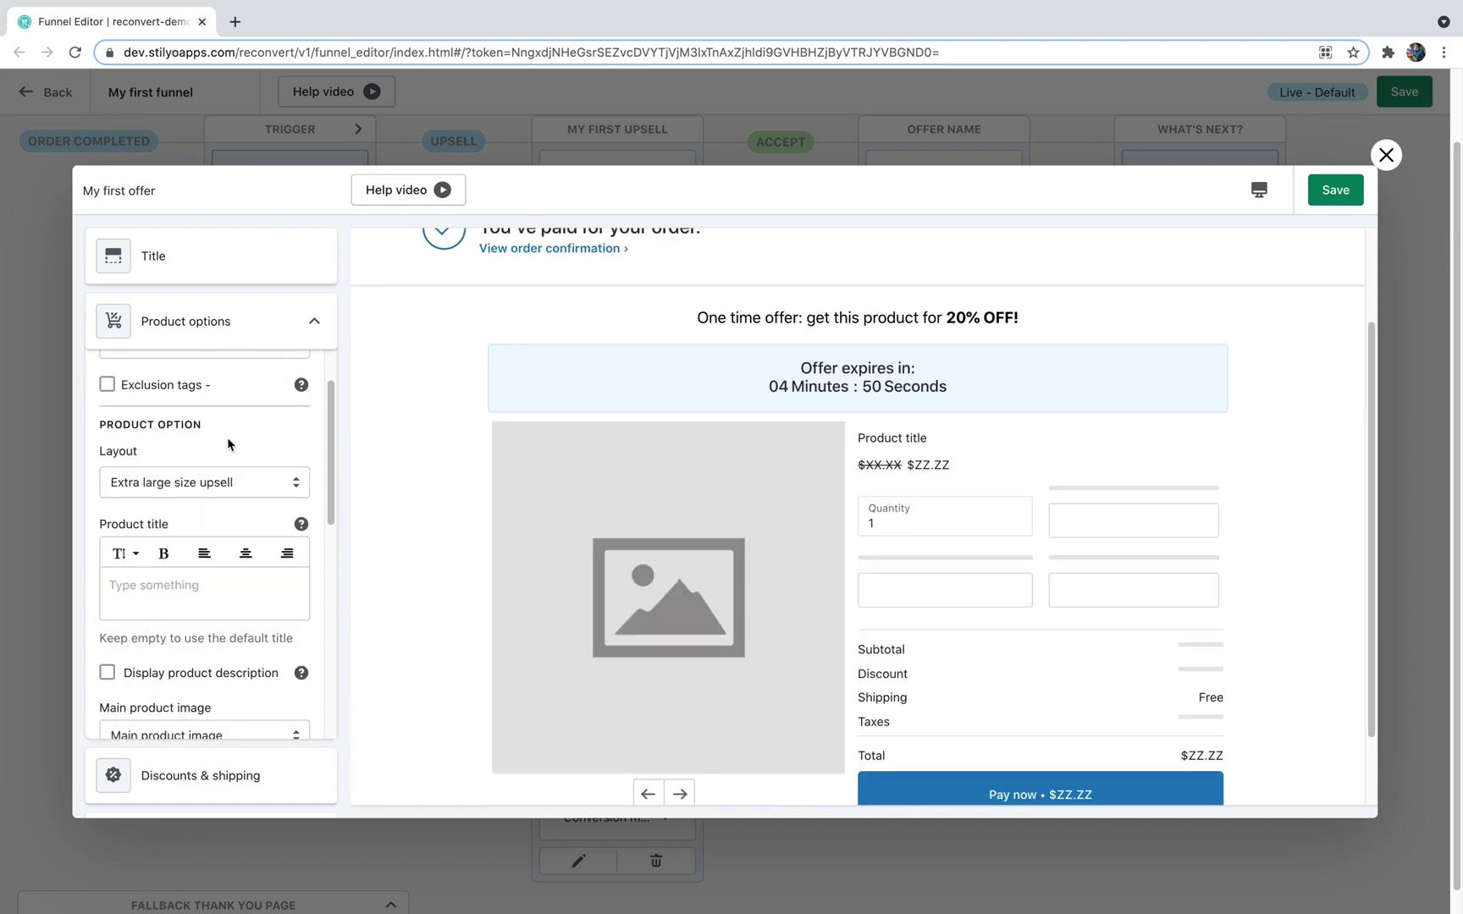
Change the offer layout to Large size upsell and look over the preview.
{"action": "scroll", "coordinate": [228, 437], "scroll_direction": "down", "scroll_amount": 1}
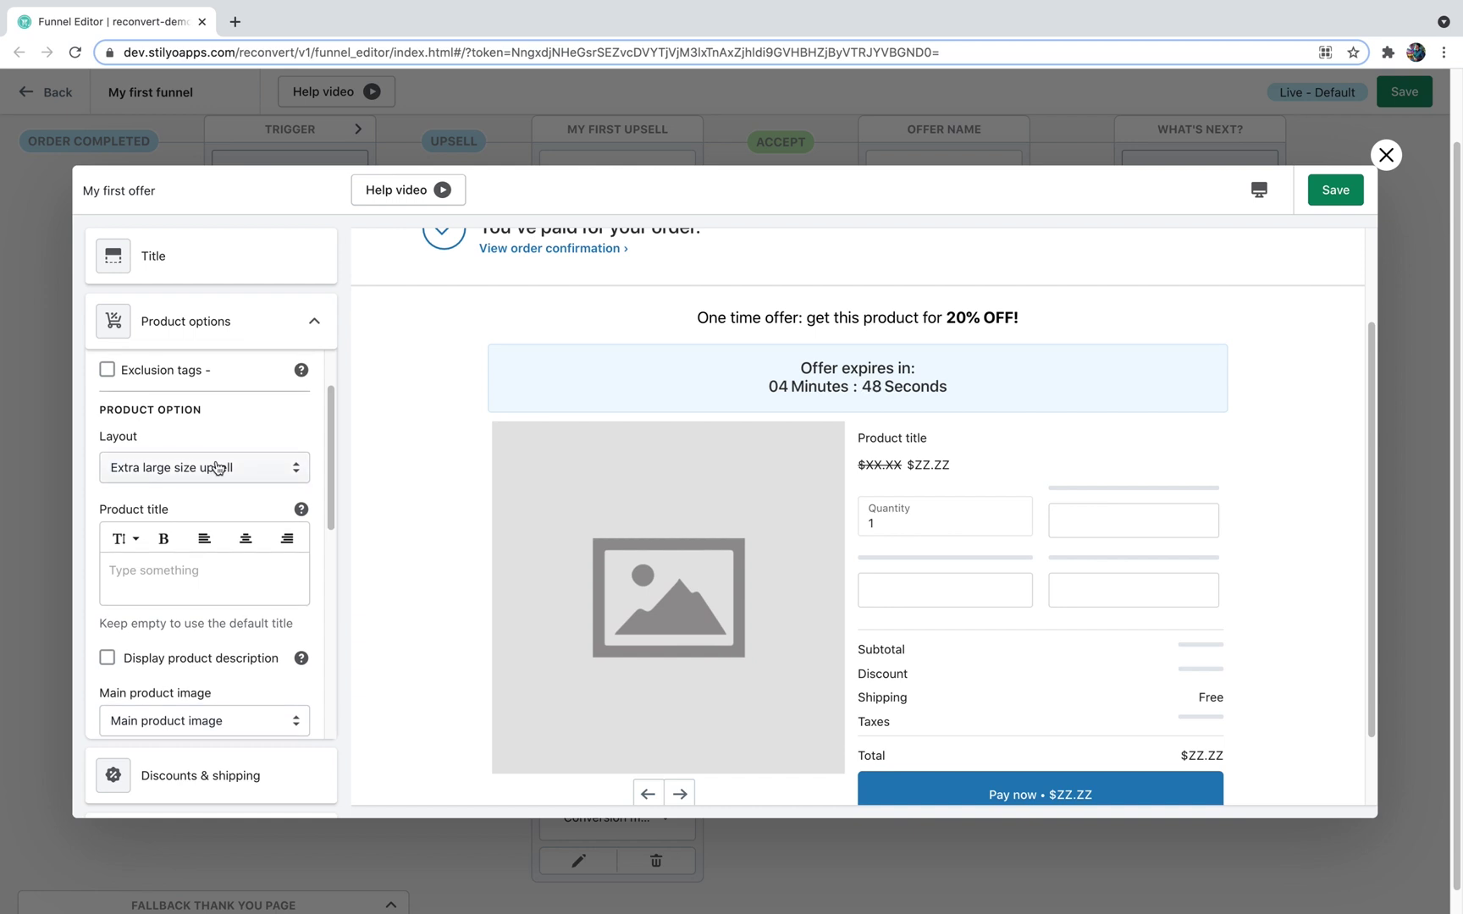
{"action": "left_click", "coordinate": [114, 474]}
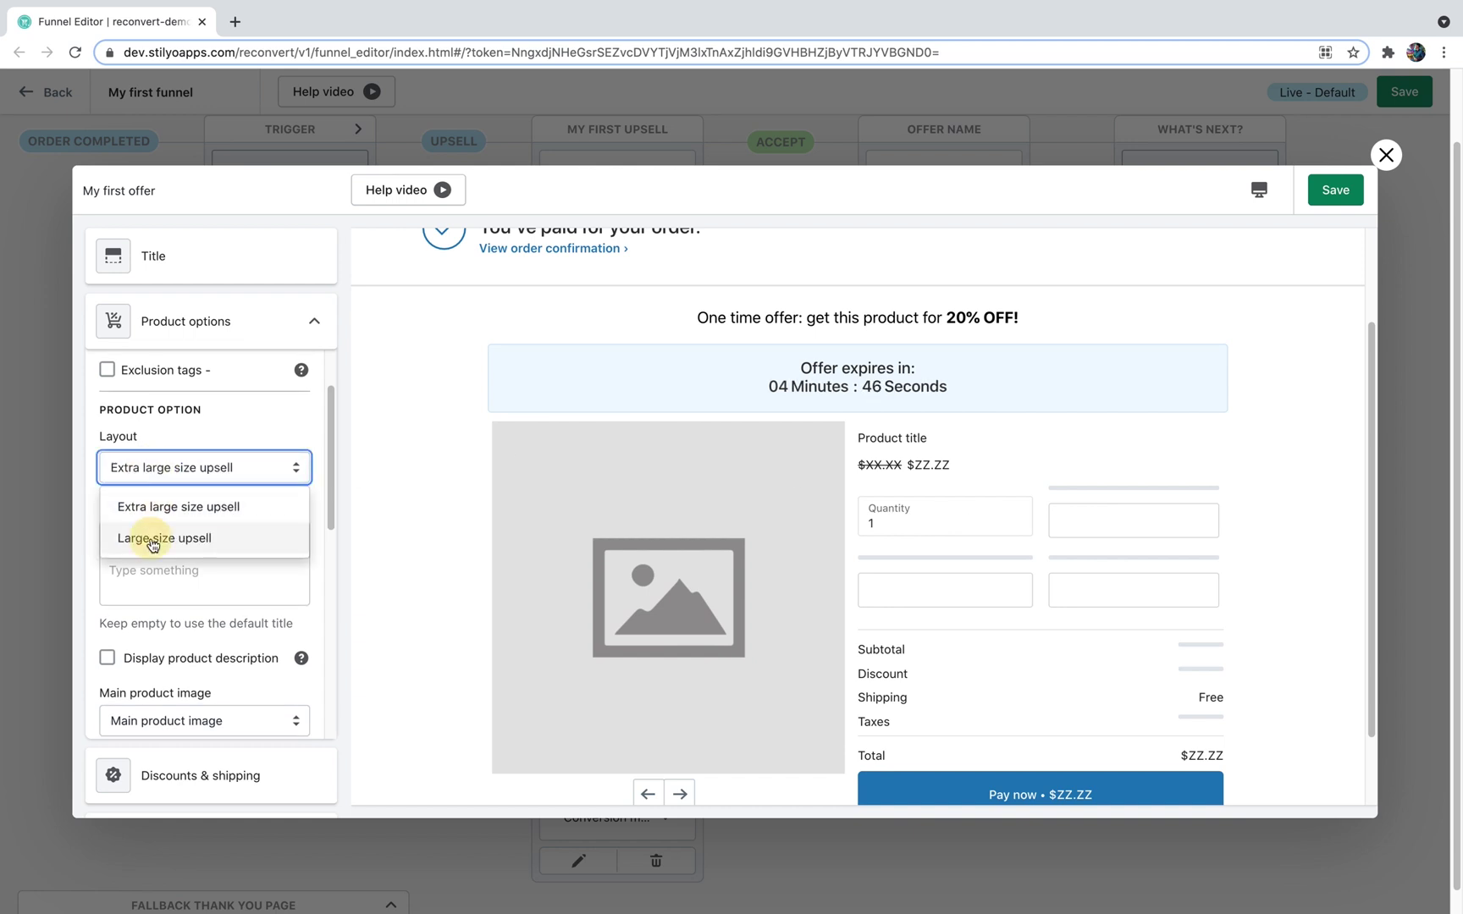
{"action": "left_click", "coordinate": [153, 538]}
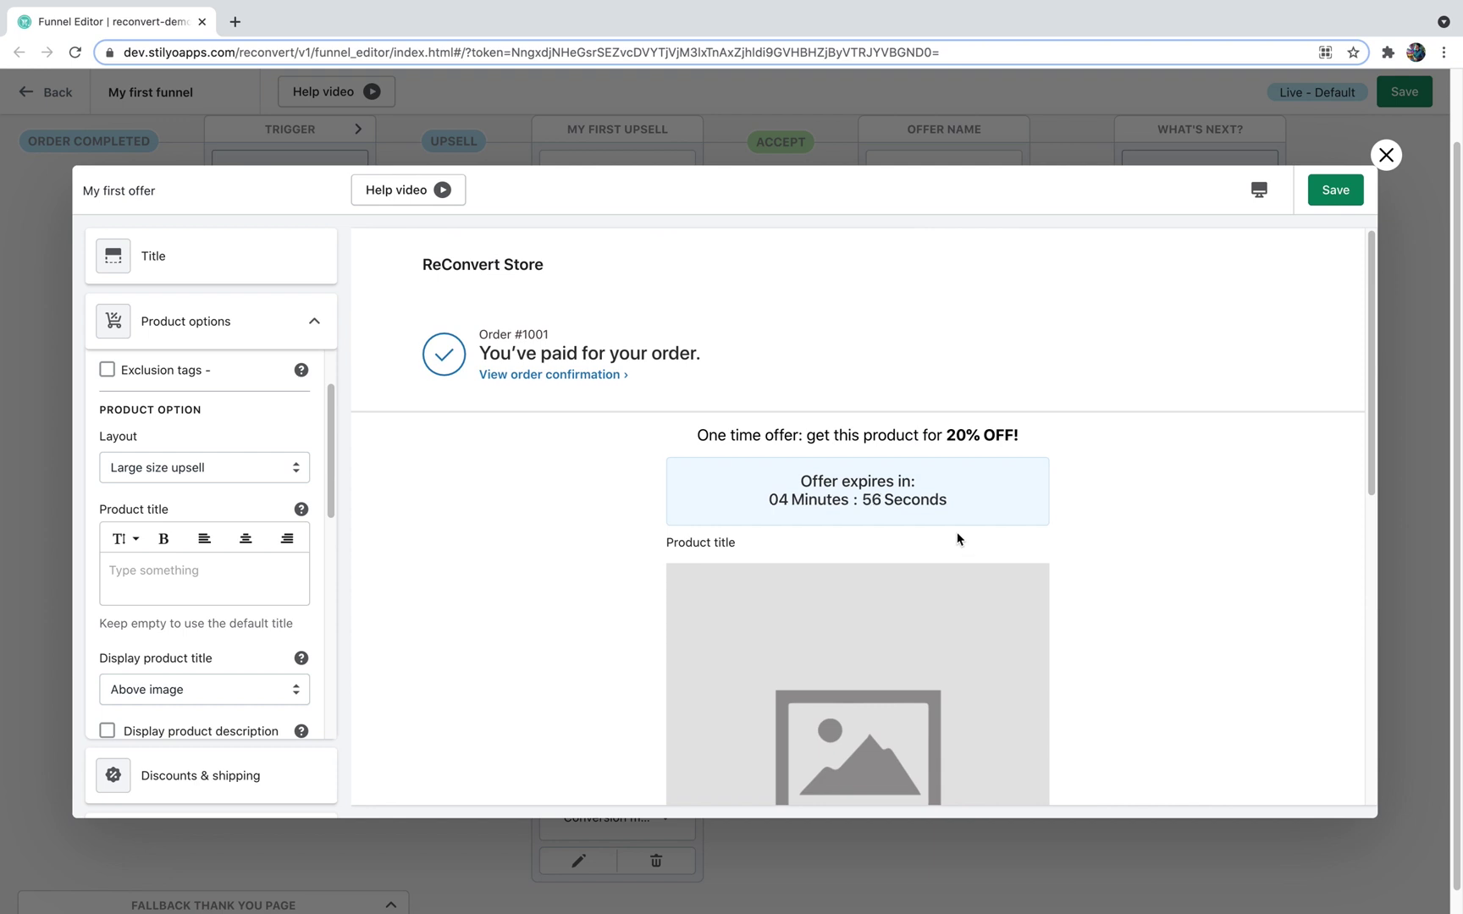
{"action": "scroll", "coordinate": [957, 539], "scroll_direction": "down", "scroll_amount": 9}
{"action": "scroll", "coordinate": [957, 538], "scroll_direction": "up", "scroll_amount": 7}
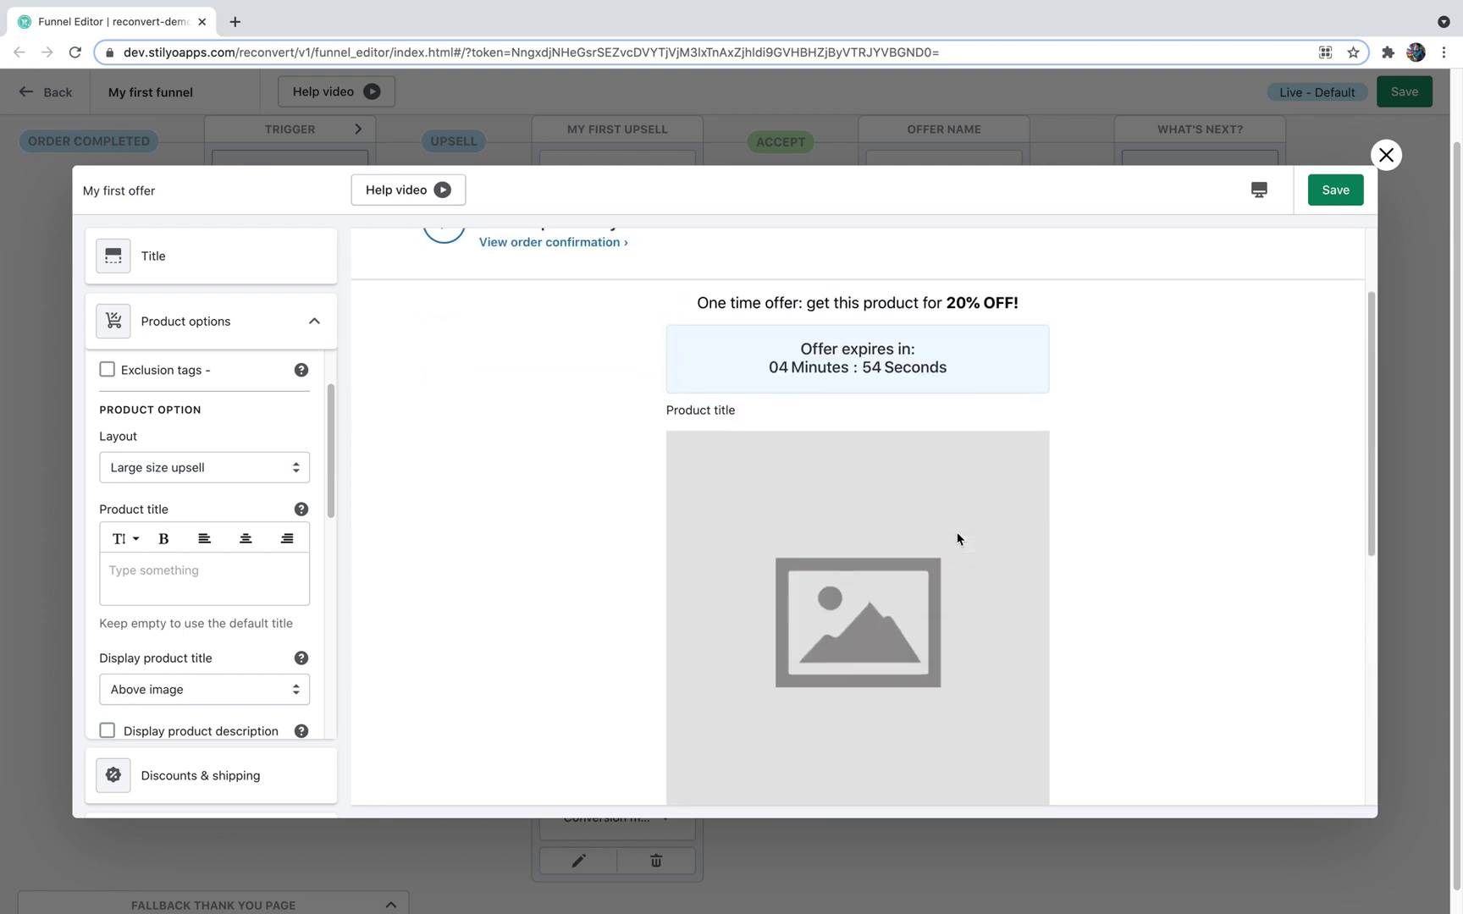
{"action": "scroll", "coordinate": [956, 538], "scroll_direction": "up", "scroll_amount": 2}
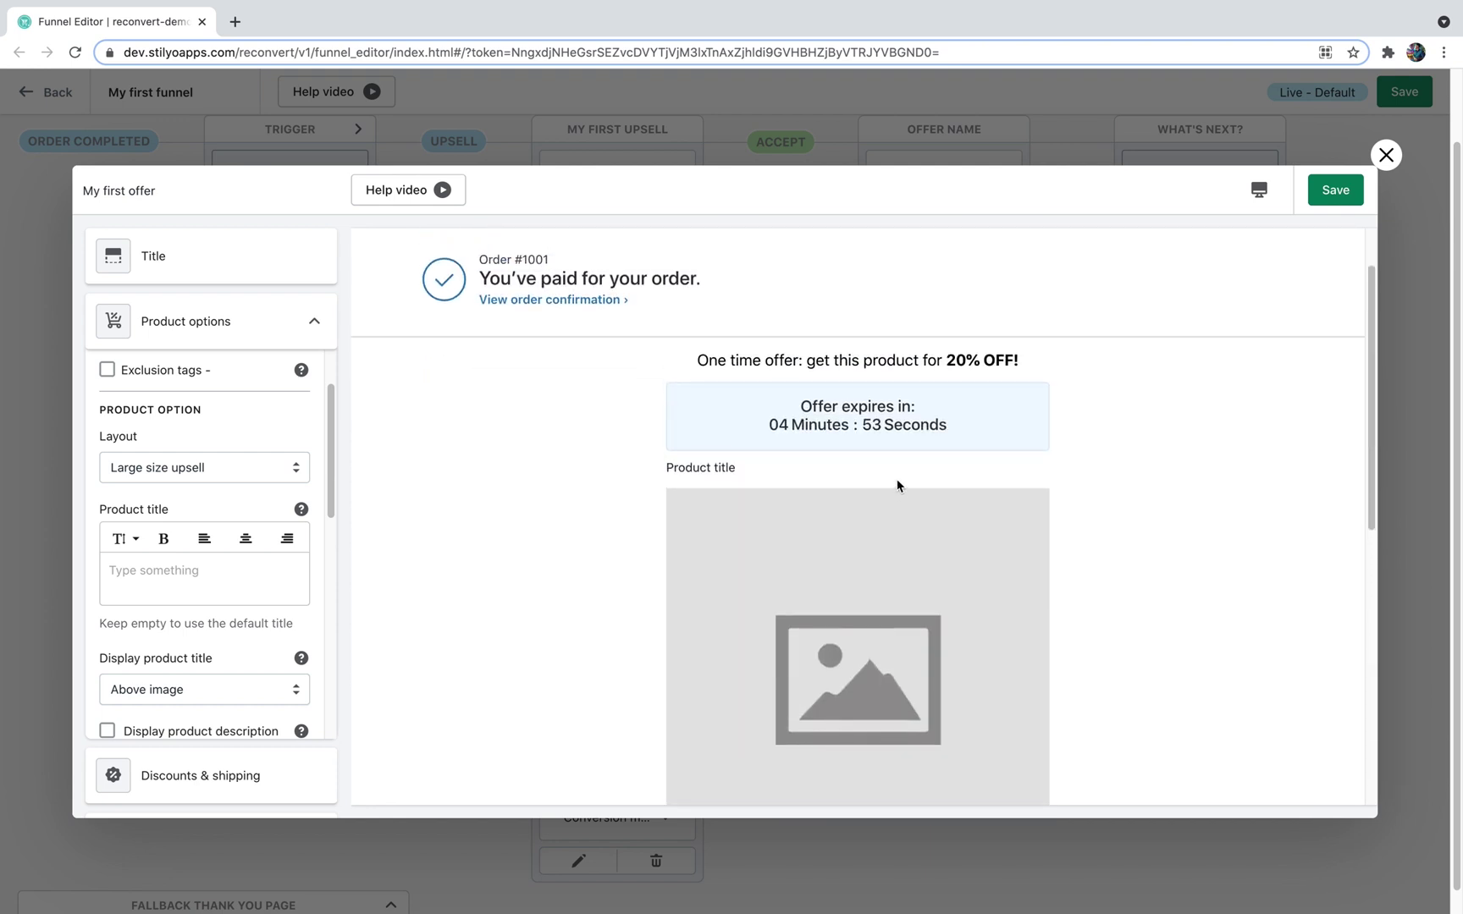
Switch the offer layout back to Extra large size upsell and check the preview.
{"action": "left_click", "coordinate": [158, 480]}
{"action": "left_click", "coordinate": [163, 502]}
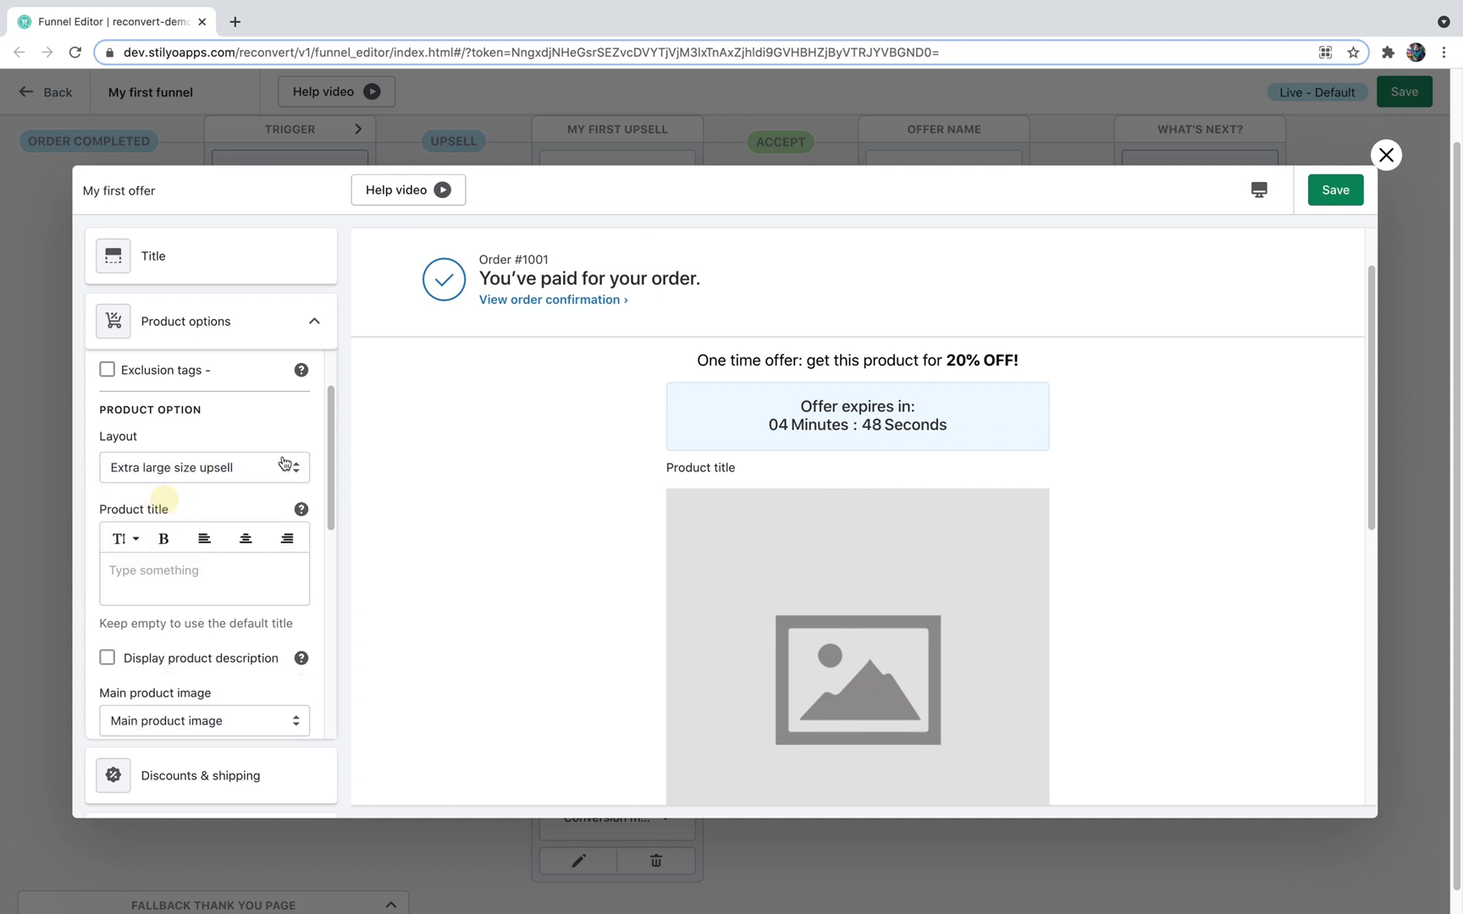
{"action": "scroll", "coordinate": [780, 461], "scroll_direction": "down", "scroll_amount": 5}
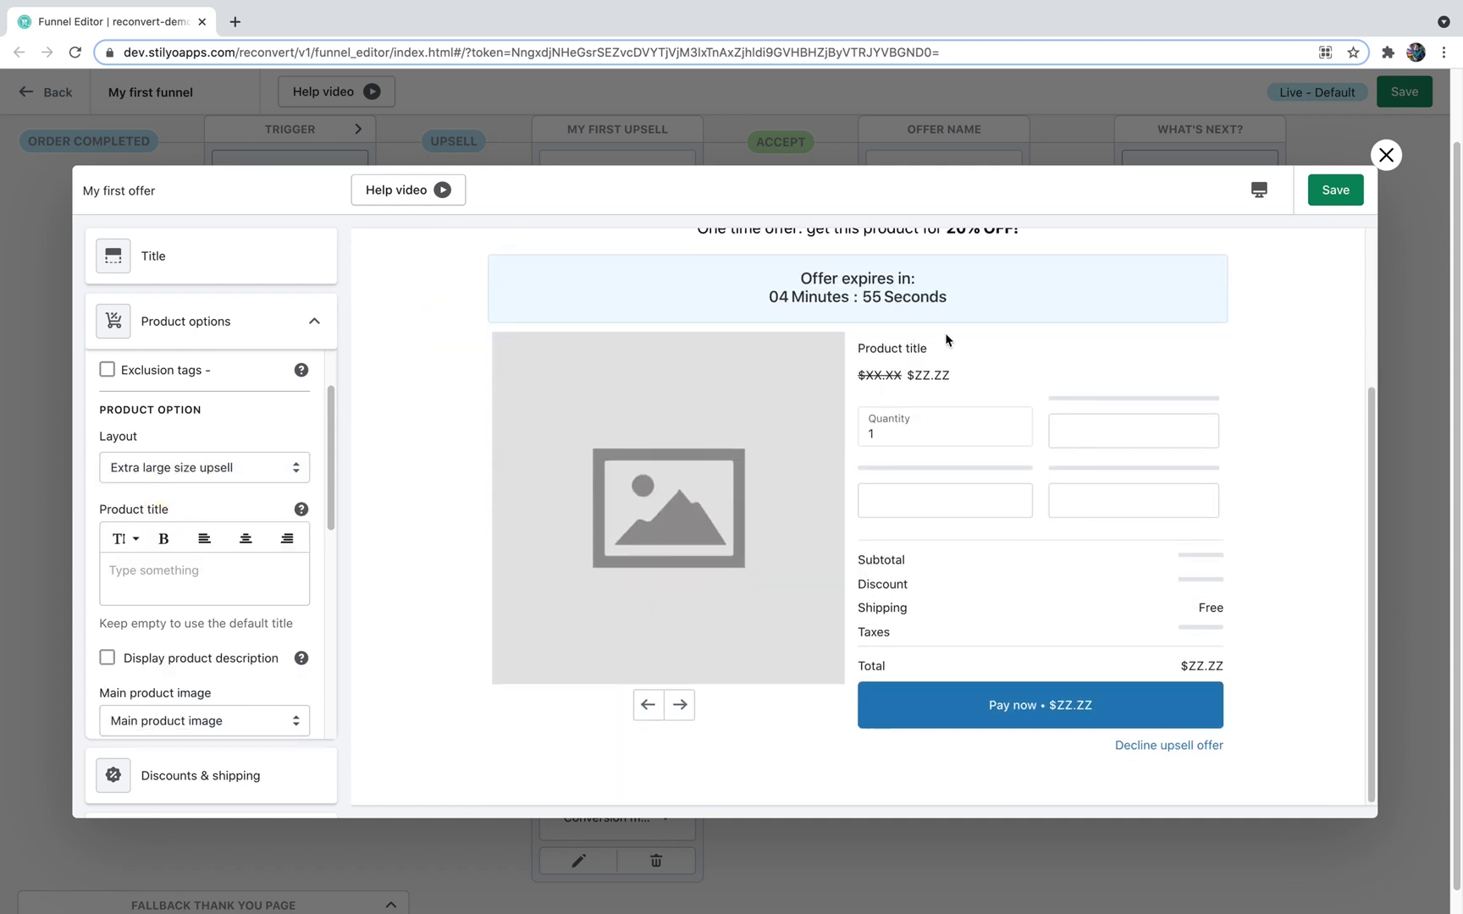
{"action": "scroll", "coordinate": [817, 400], "scroll_direction": "up", "scroll_amount": 1}
{"action": "scroll", "coordinate": [187, 584], "scroll_direction": "down", "scroll_amount": 1}
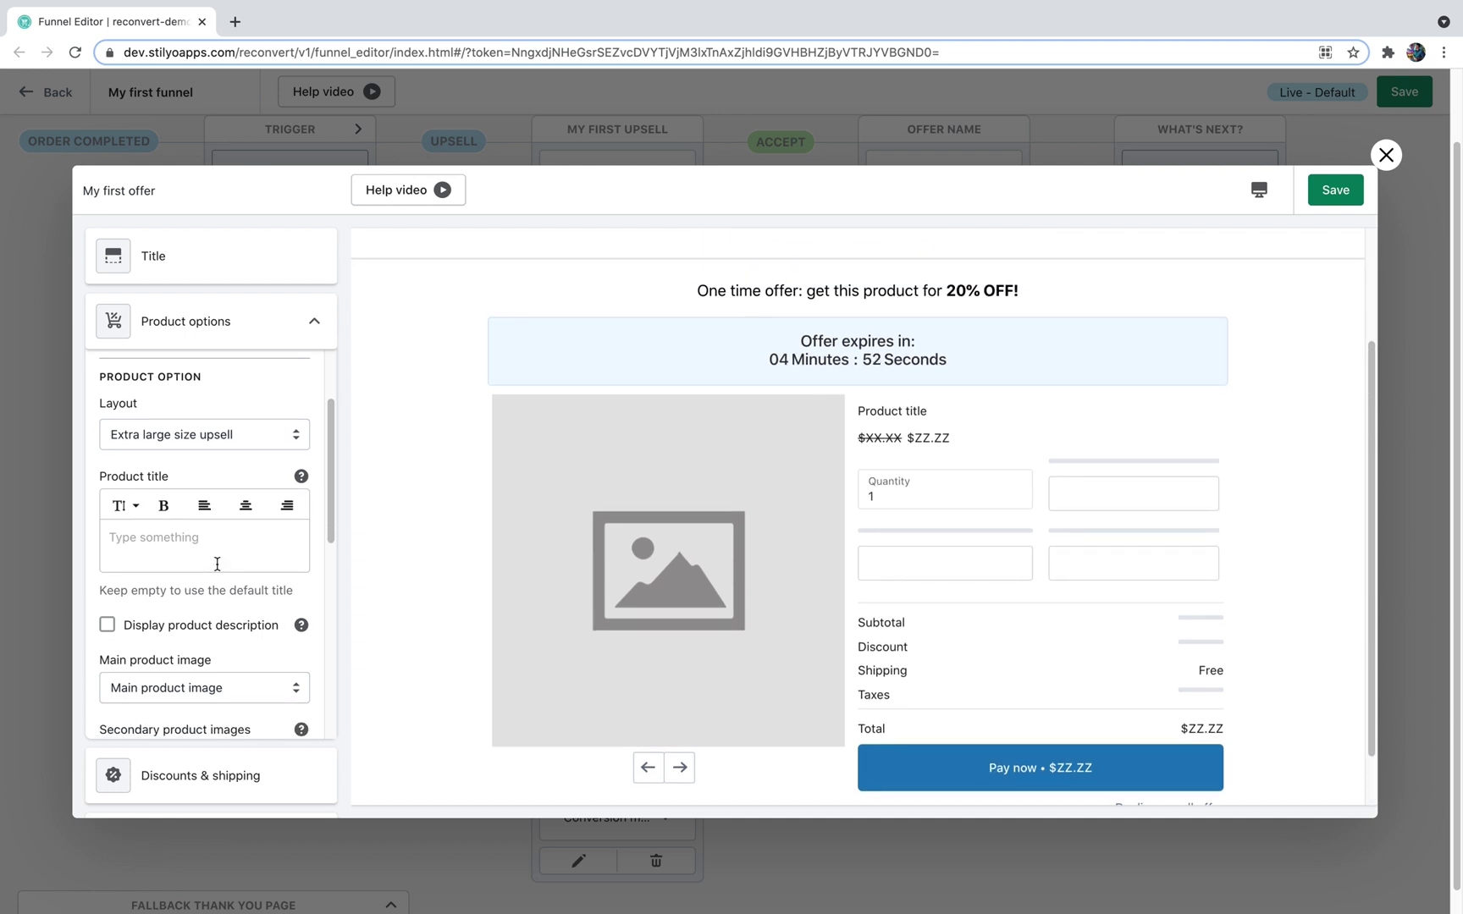
Leave the product title empty and enable the display of the product description.
{"action": "left_click", "coordinate": [206, 556]}
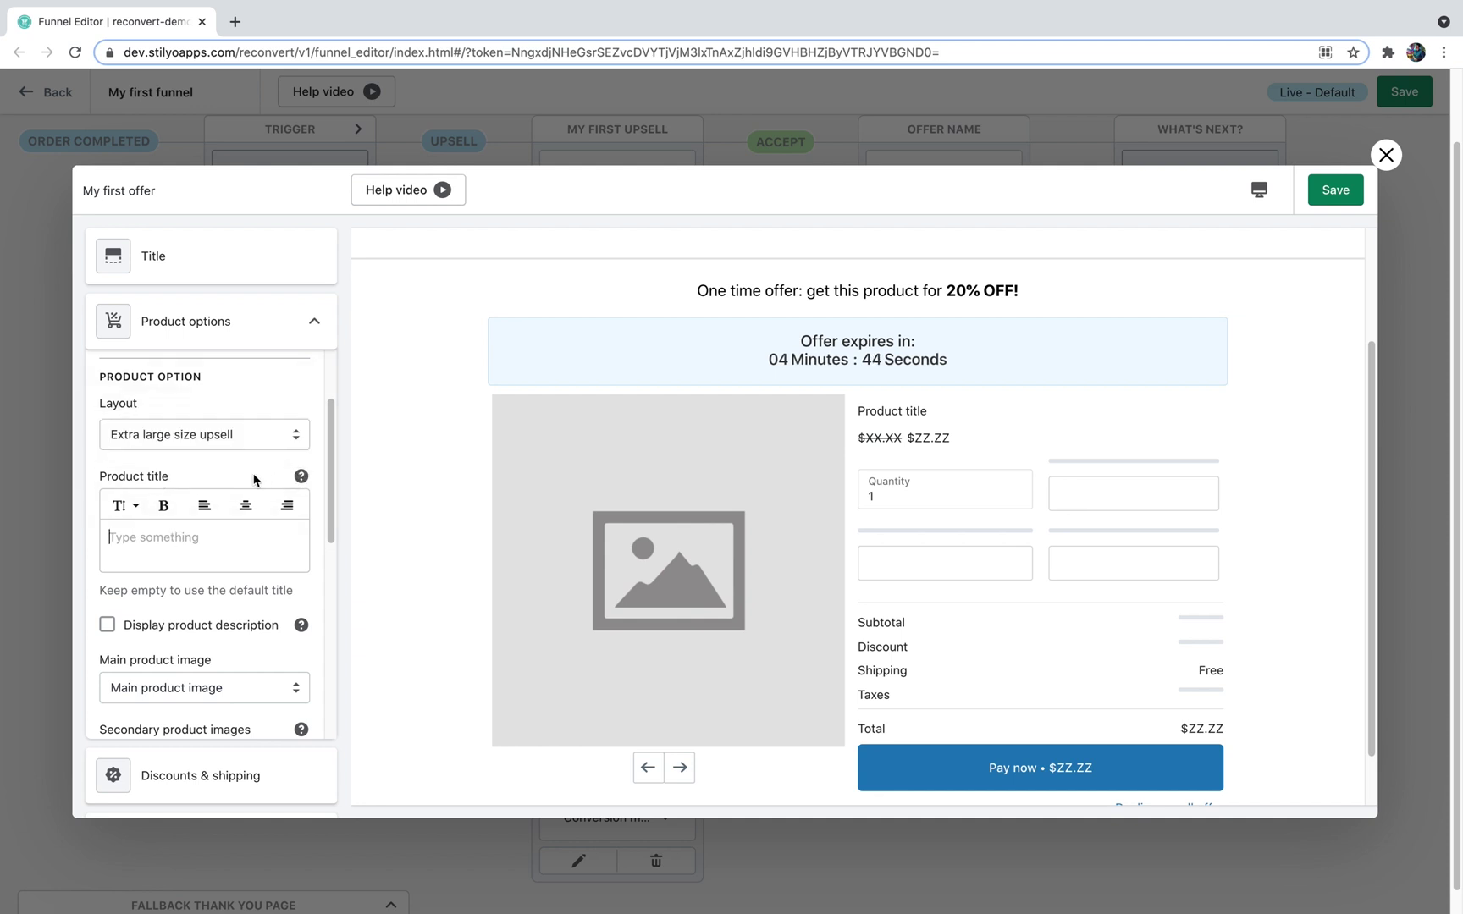
{"action": "scroll", "coordinate": [217, 480], "scroll_direction": "down", "scroll_amount": 3}
{"action": "scroll", "coordinate": [665, 382], "scroll_direction": "down", "scroll_amount": 1}
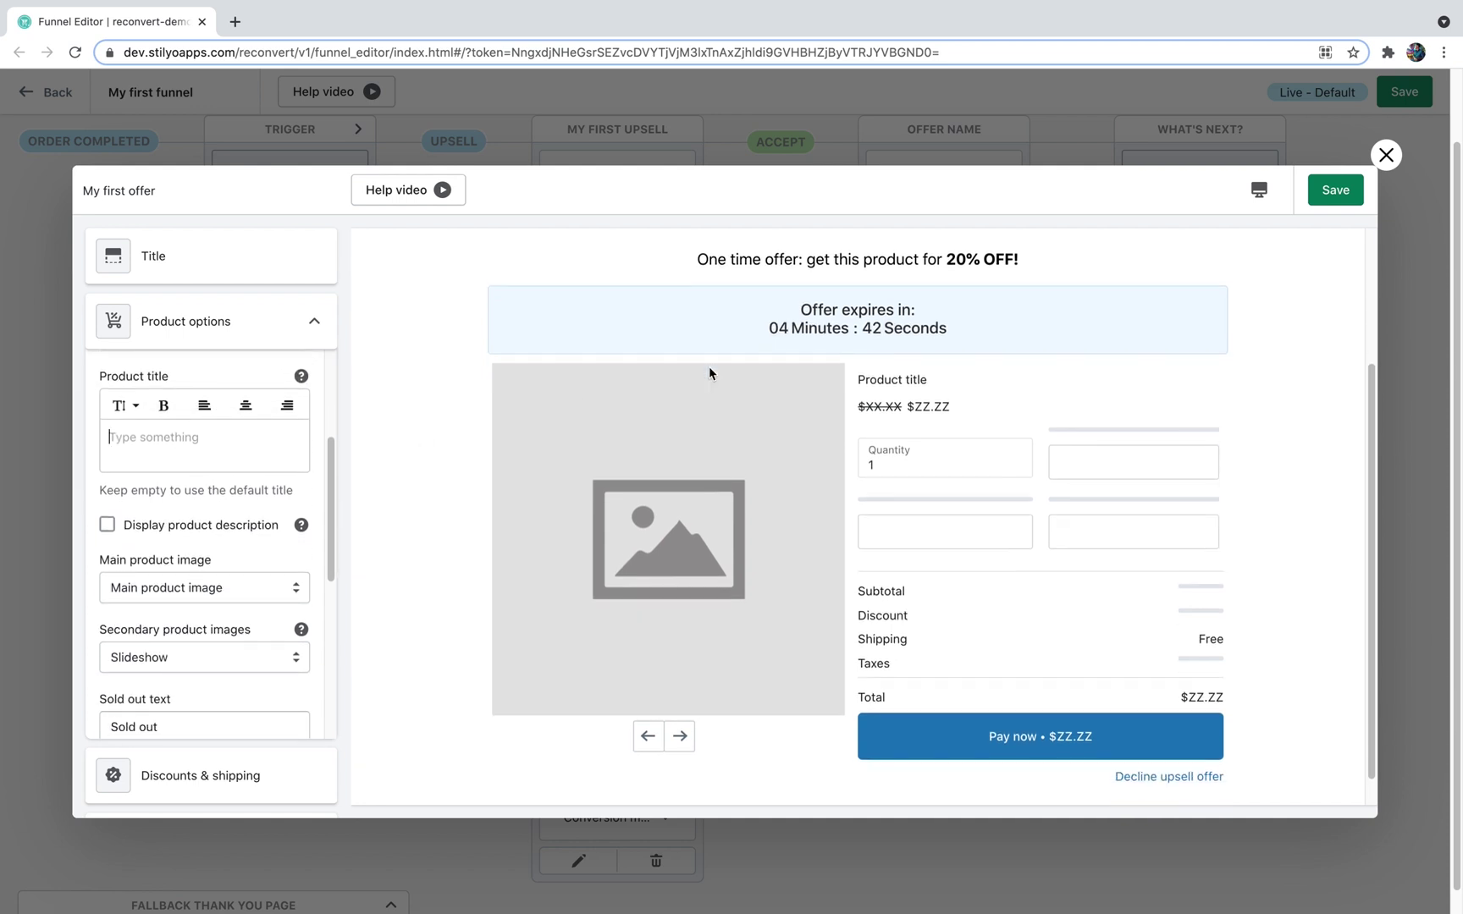
{"action": "left_click", "coordinate": [107, 526]}
{"action": "scroll", "coordinate": [223, 534], "scroll_direction": "down", "scroll_amount": 1}
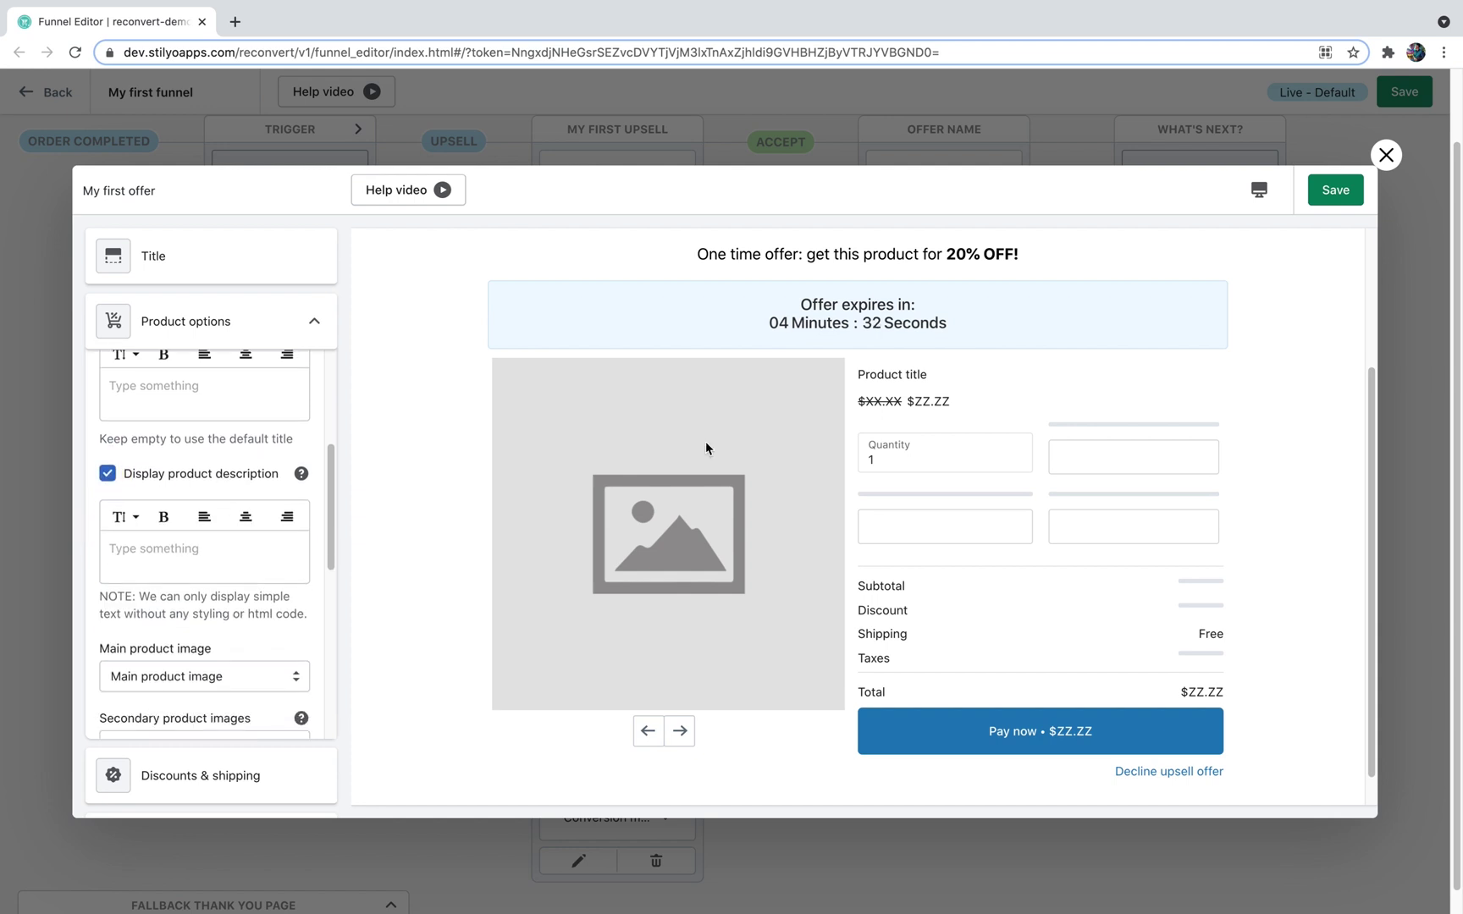
Write "This would be a great option to add to your order." as the product description.
{"action": "left_click", "coordinate": [213, 547]}
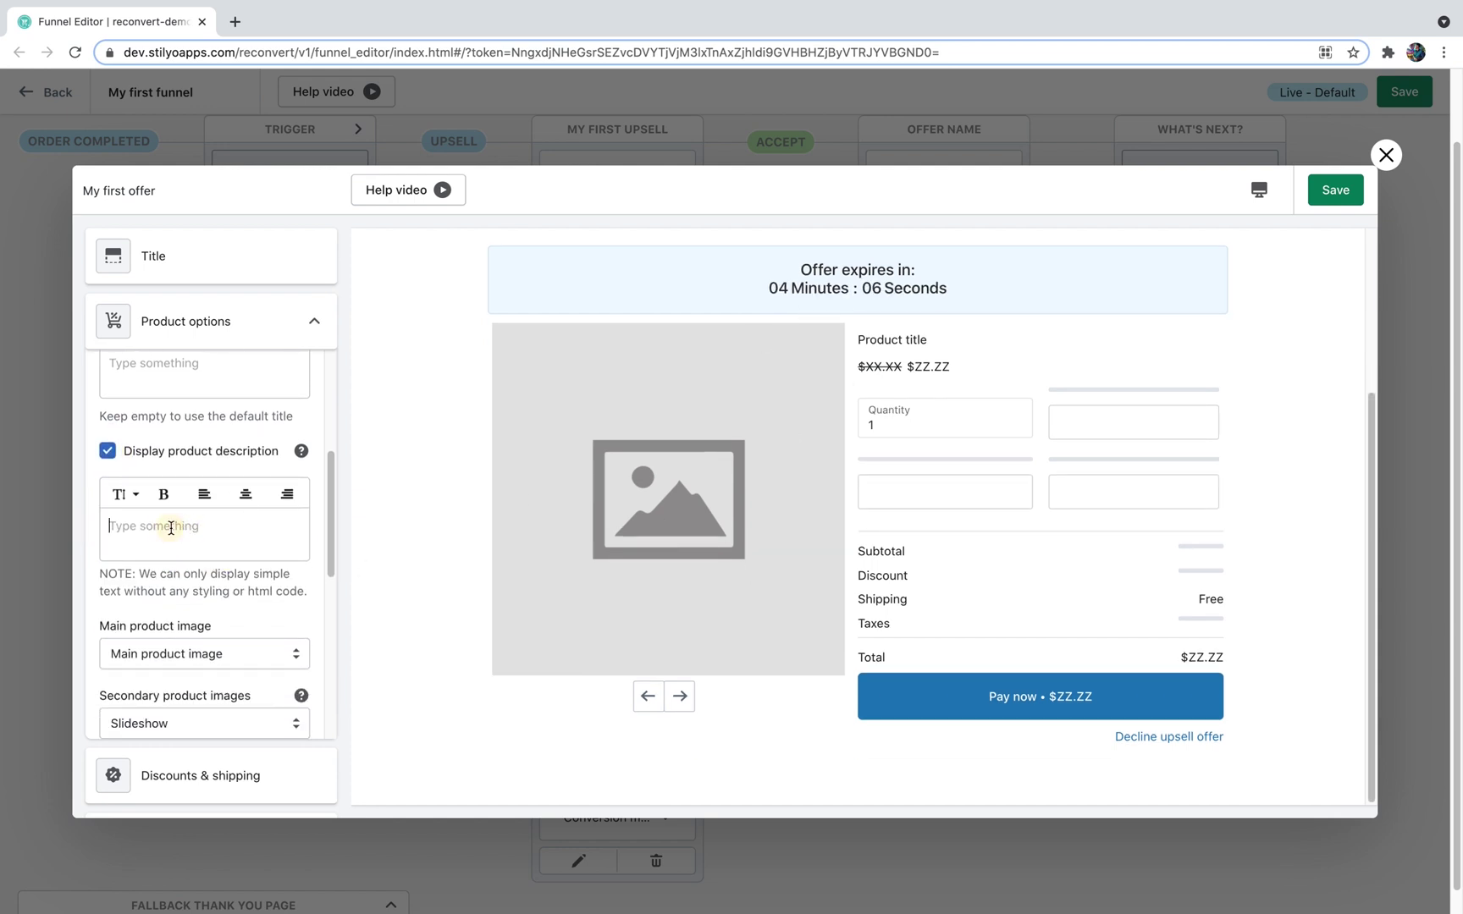
{"action": "left_click", "coordinate": [170, 526]}
{"action": "type", "text": "this would be a great option t"}
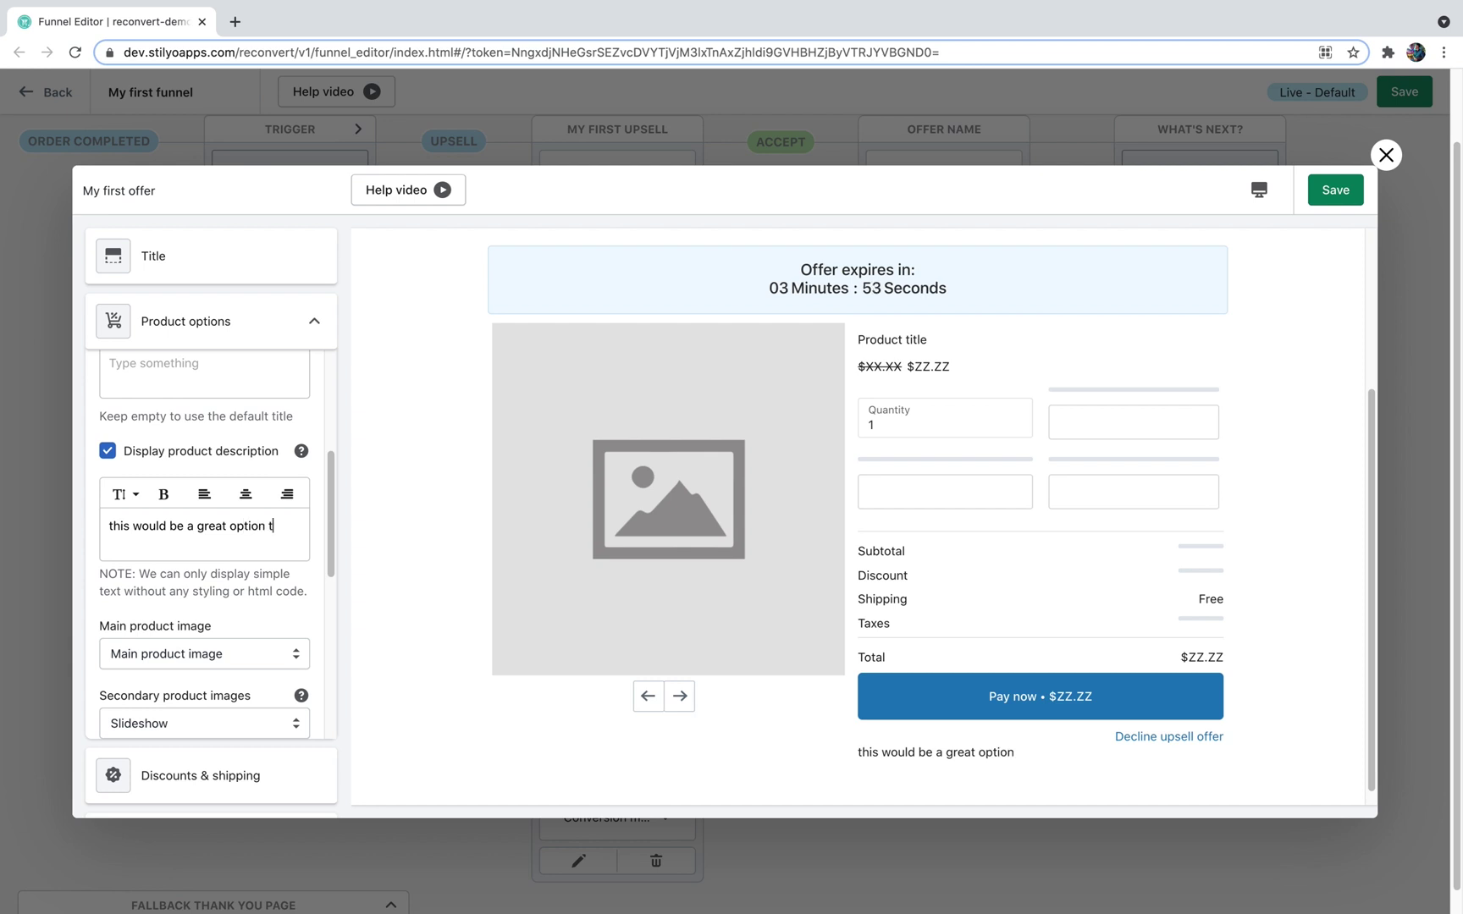
{"action": "type", "text": "o add to your "}
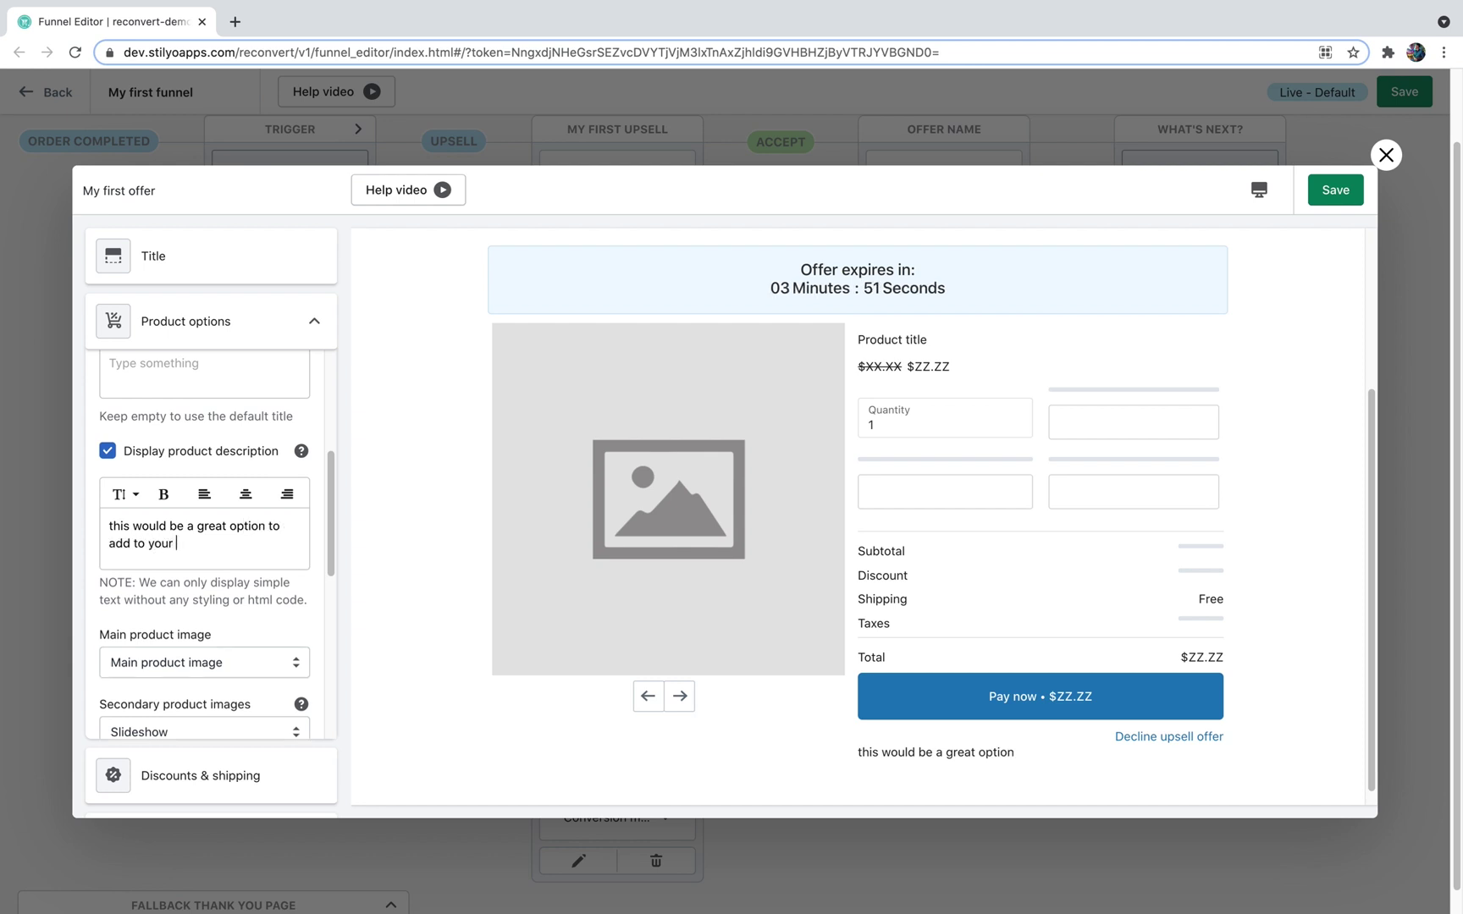
{"action": "type", "text": "order."}
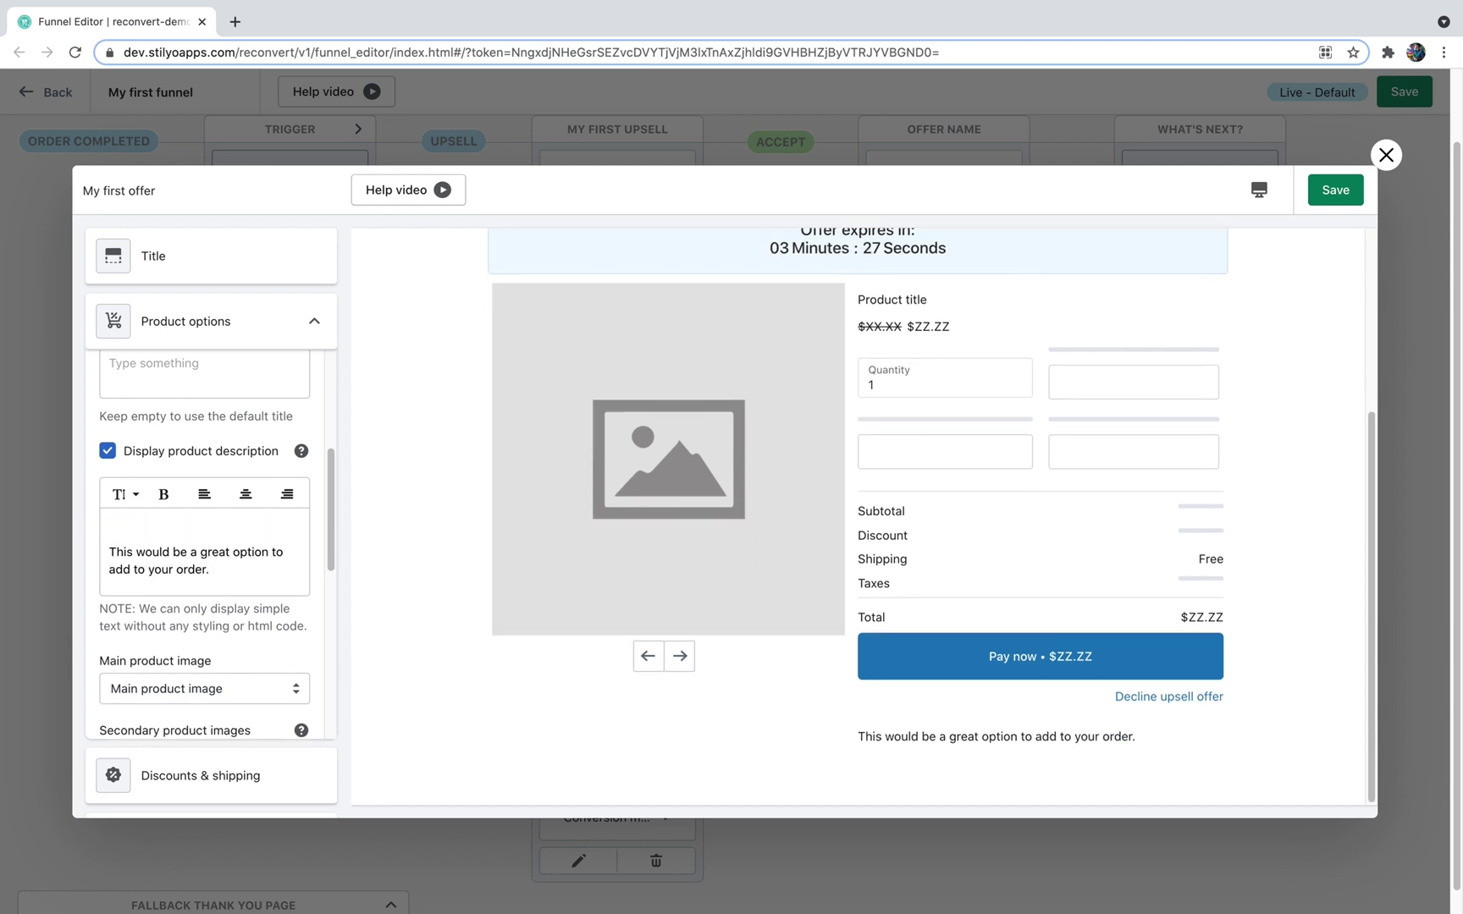
Extend the product description with "You can use it for yourself or give it as a gift for your loved ones.".
{"action": "type", "text": "You can use it for yourself or give it "}
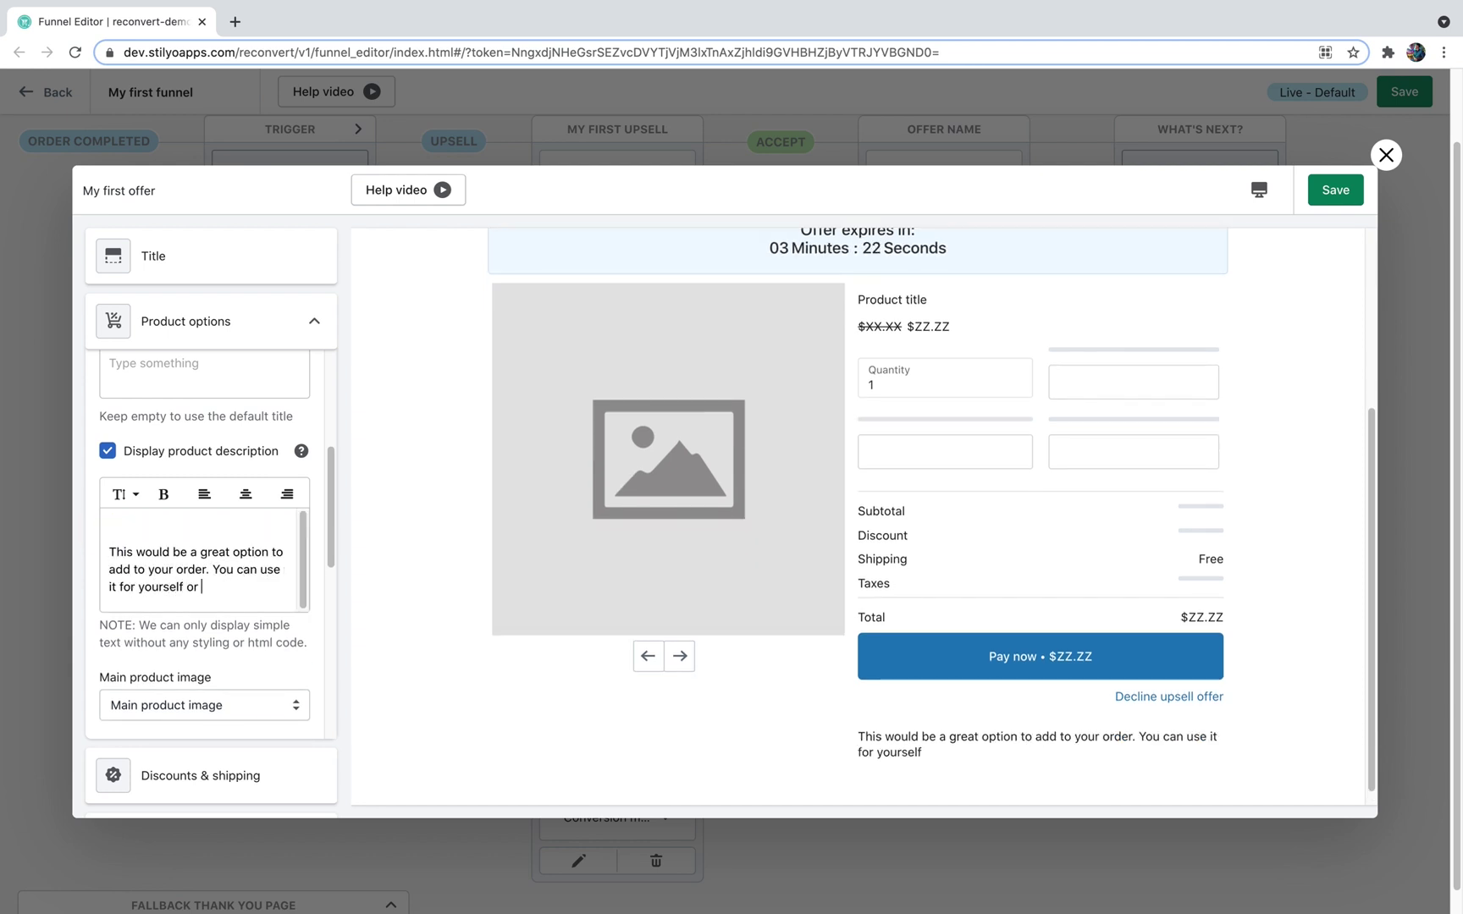
{"action": "type", "text": "as a gift for your loved ones."}
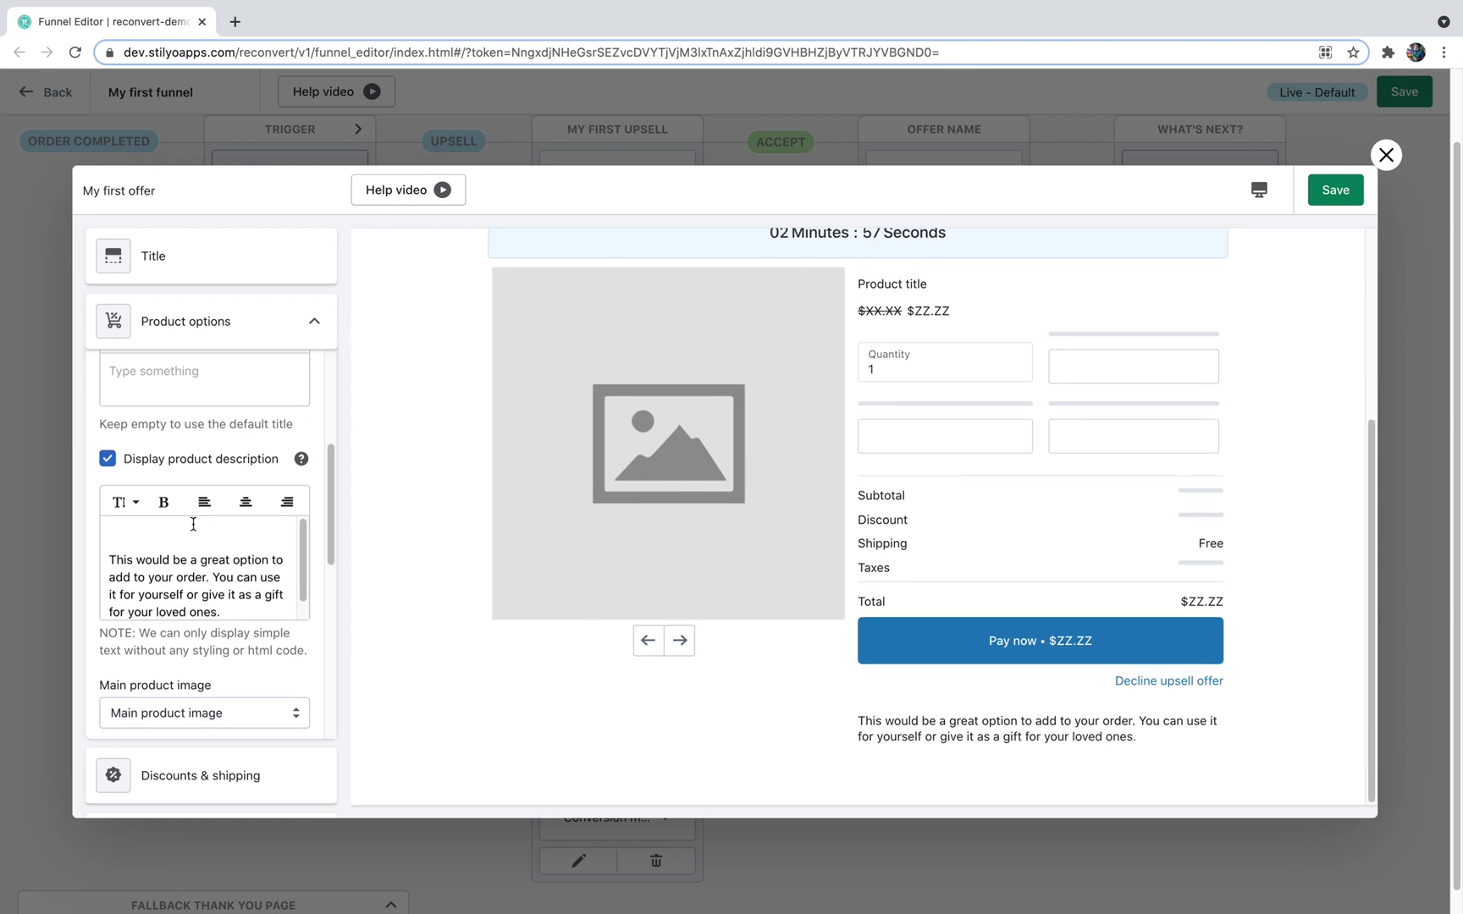
Set the offered product to a specific product and choose Chequered Red Shirt as the featured product.
{"action": "scroll", "coordinate": [194, 530], "scroll_direction": "up", "scroll_amount": 5}
{"action": "left_click", "coordinate": [206, 420]}
{"action": "left_click", "coordinate": [114, 679]}
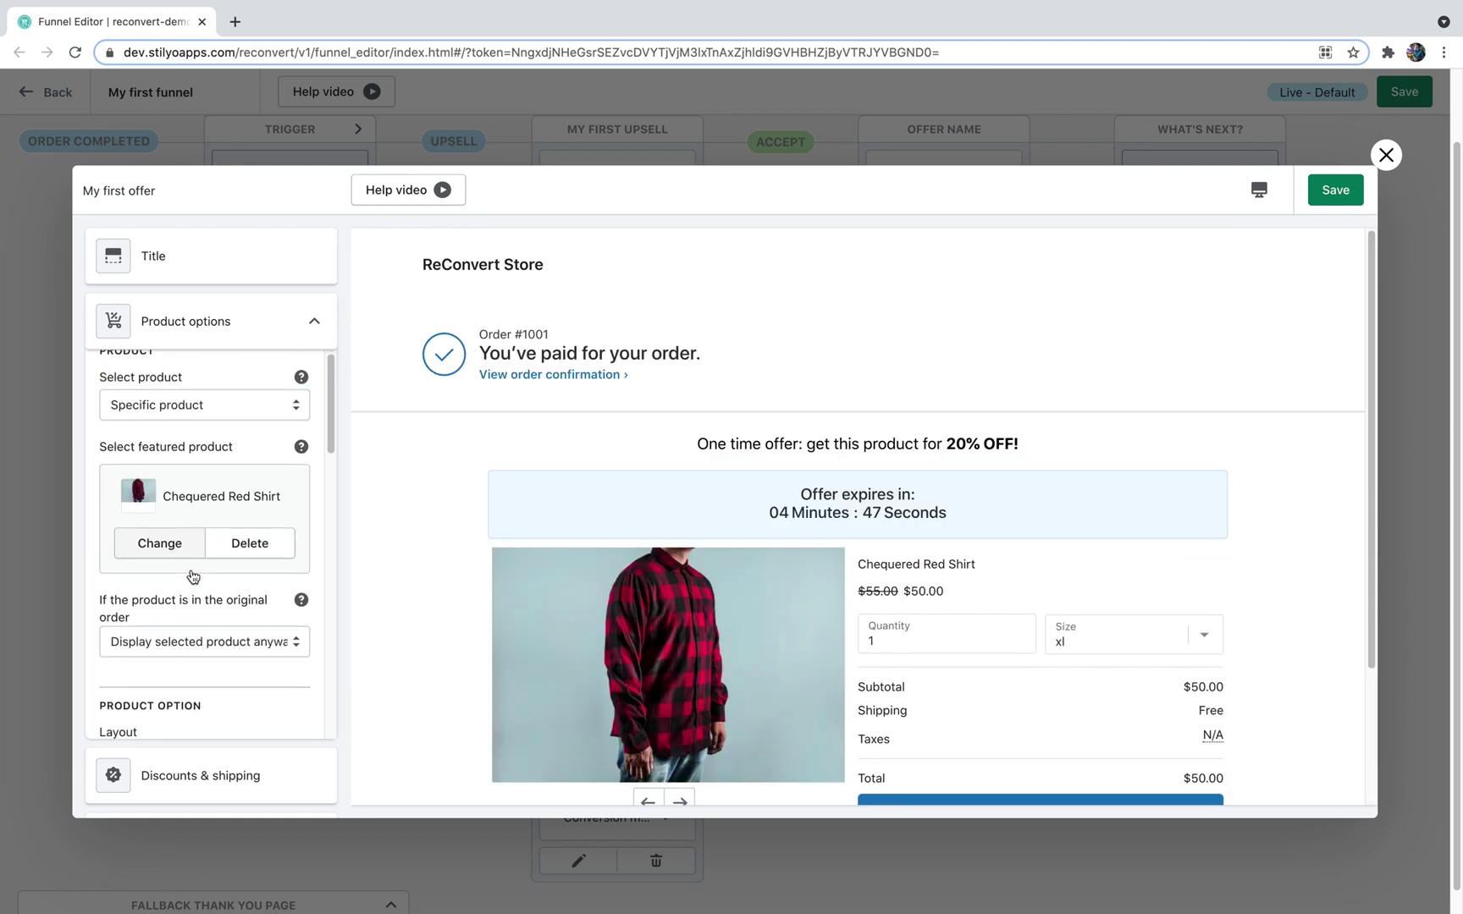
Import the Chequered Red Shirt's own description into the product description and review it in the preview.
{"action": "scroll", "coordinate": [194, 525], "scroll_direction": "down", "scroll_amount": 5}
{"action": "scroll", "coordinate": [191, 570], "scroll_direction": "down", "scroll_amount": 3}
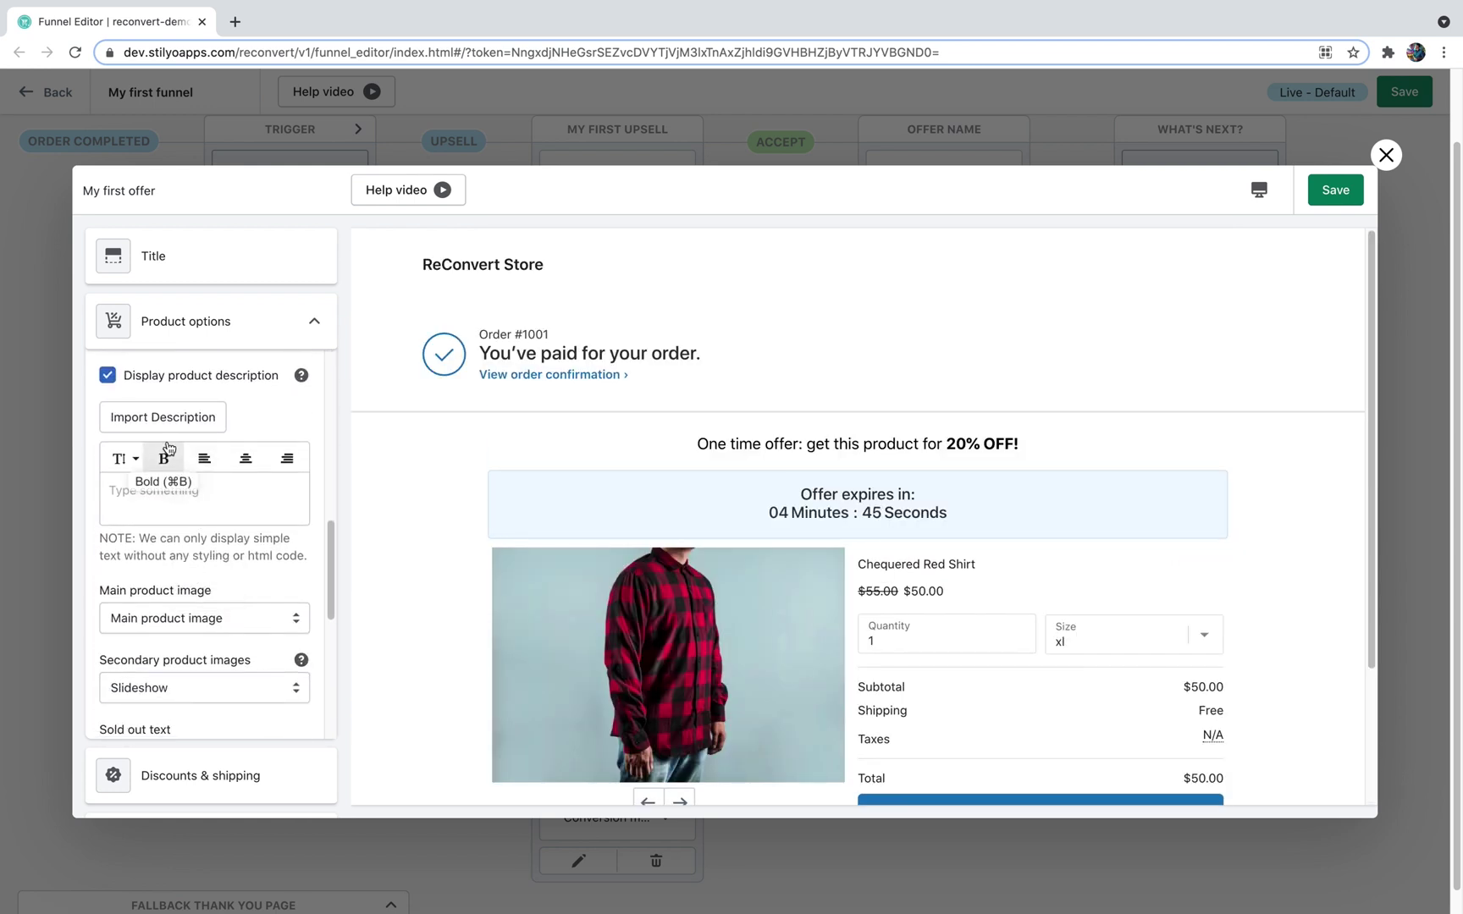
{"action": "left_click", "coordinate": [184, 502]}
{"action": "left_click", "coordinate": [153, 416]}
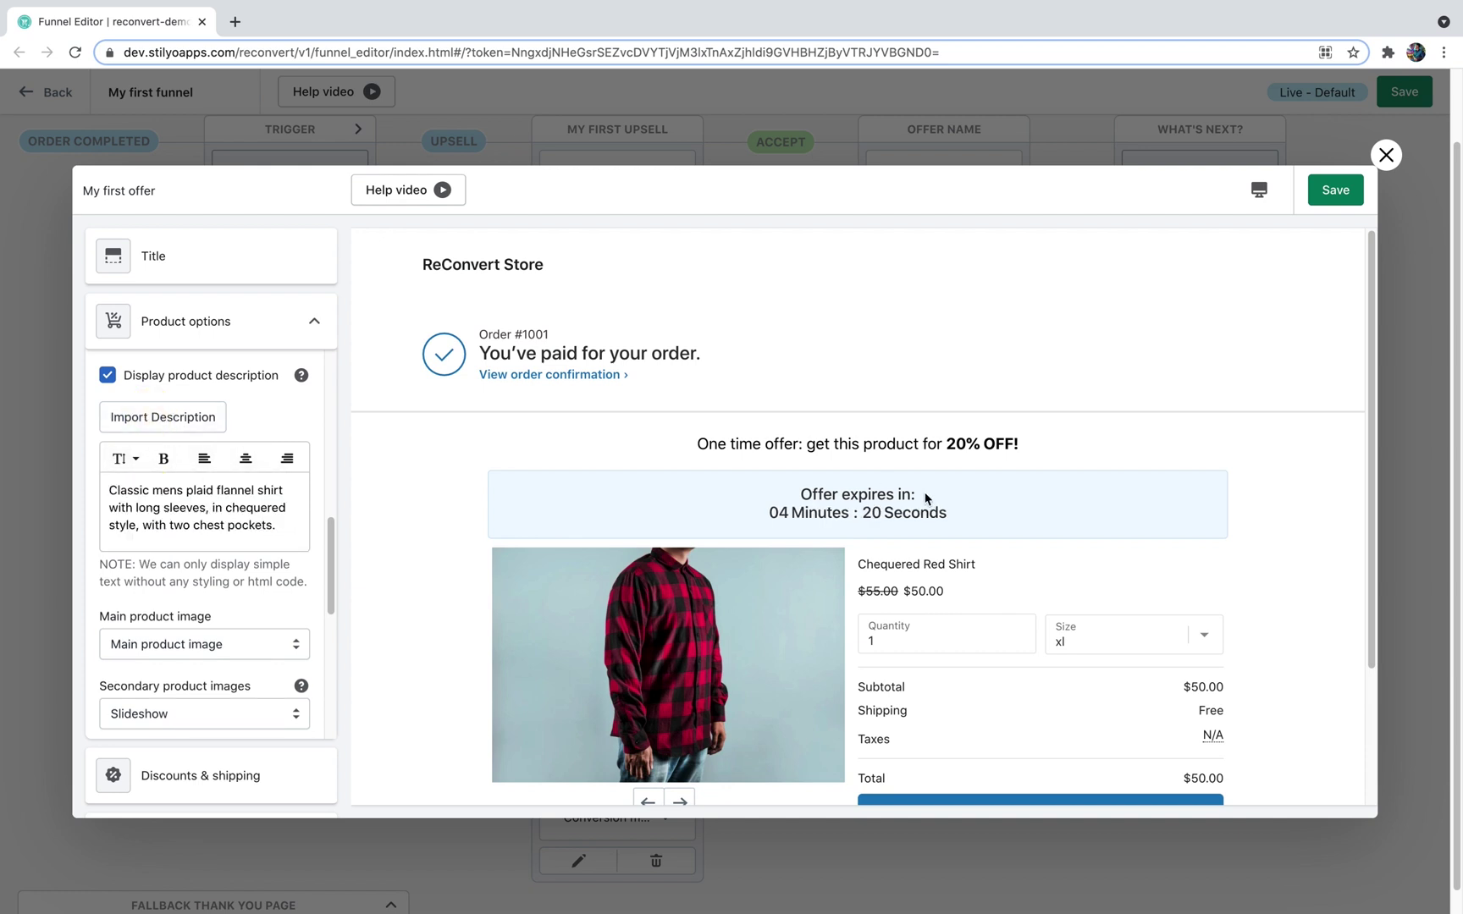
{"action": "scroll", "coordinate": [802, 501], "scroll_direction": "down", "scroll_amount": 3}
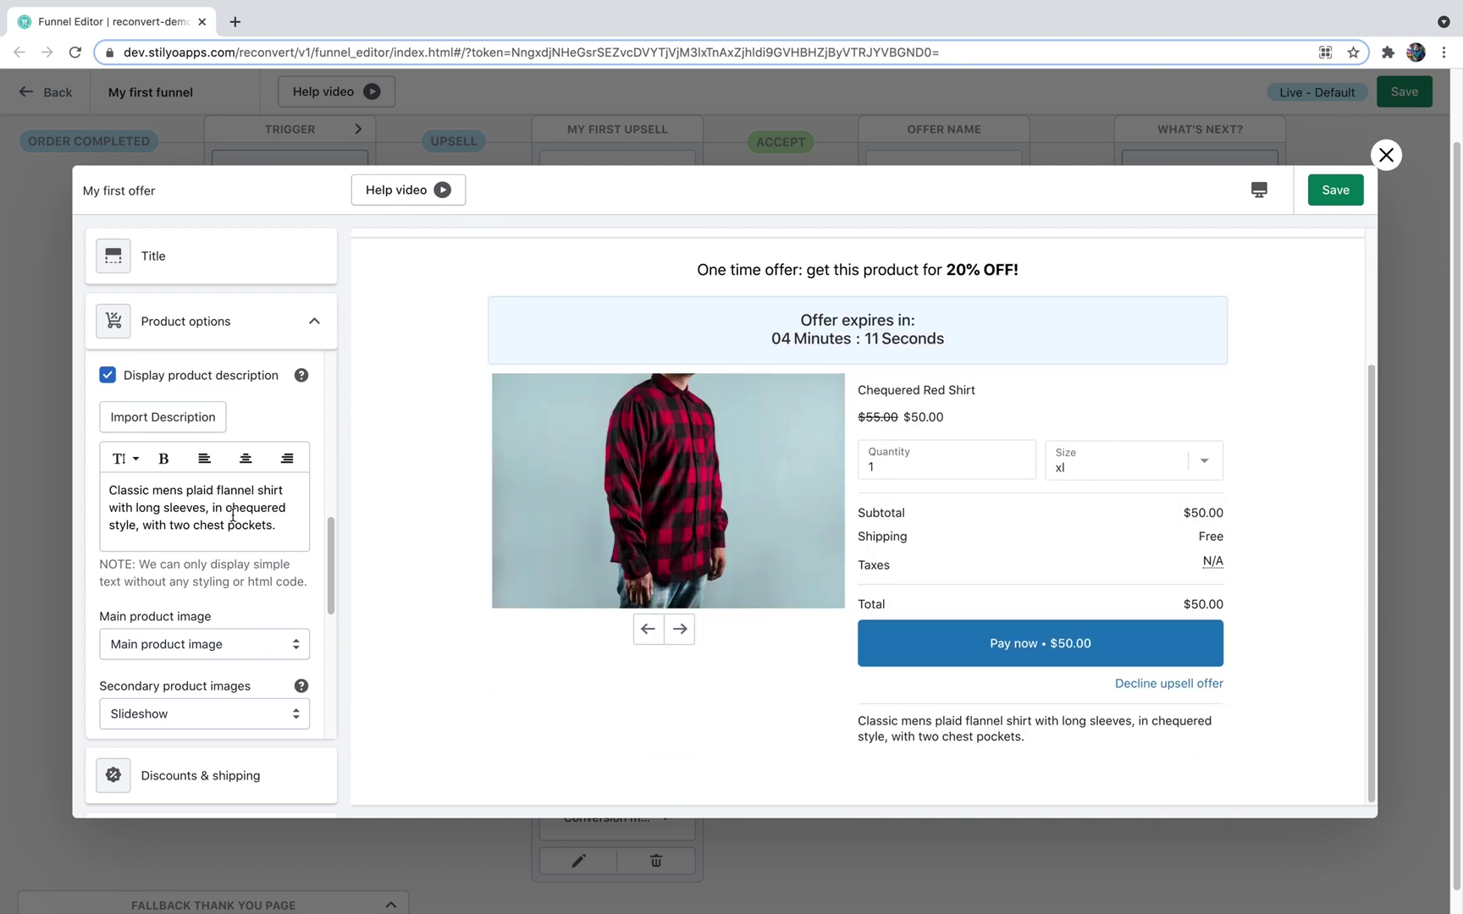
Set the offered product back to the most expensive product purchased.
{"action": "scroll", "coordinate": [225, 515], "scroll_direction": "up", "scroll_amount": 10}
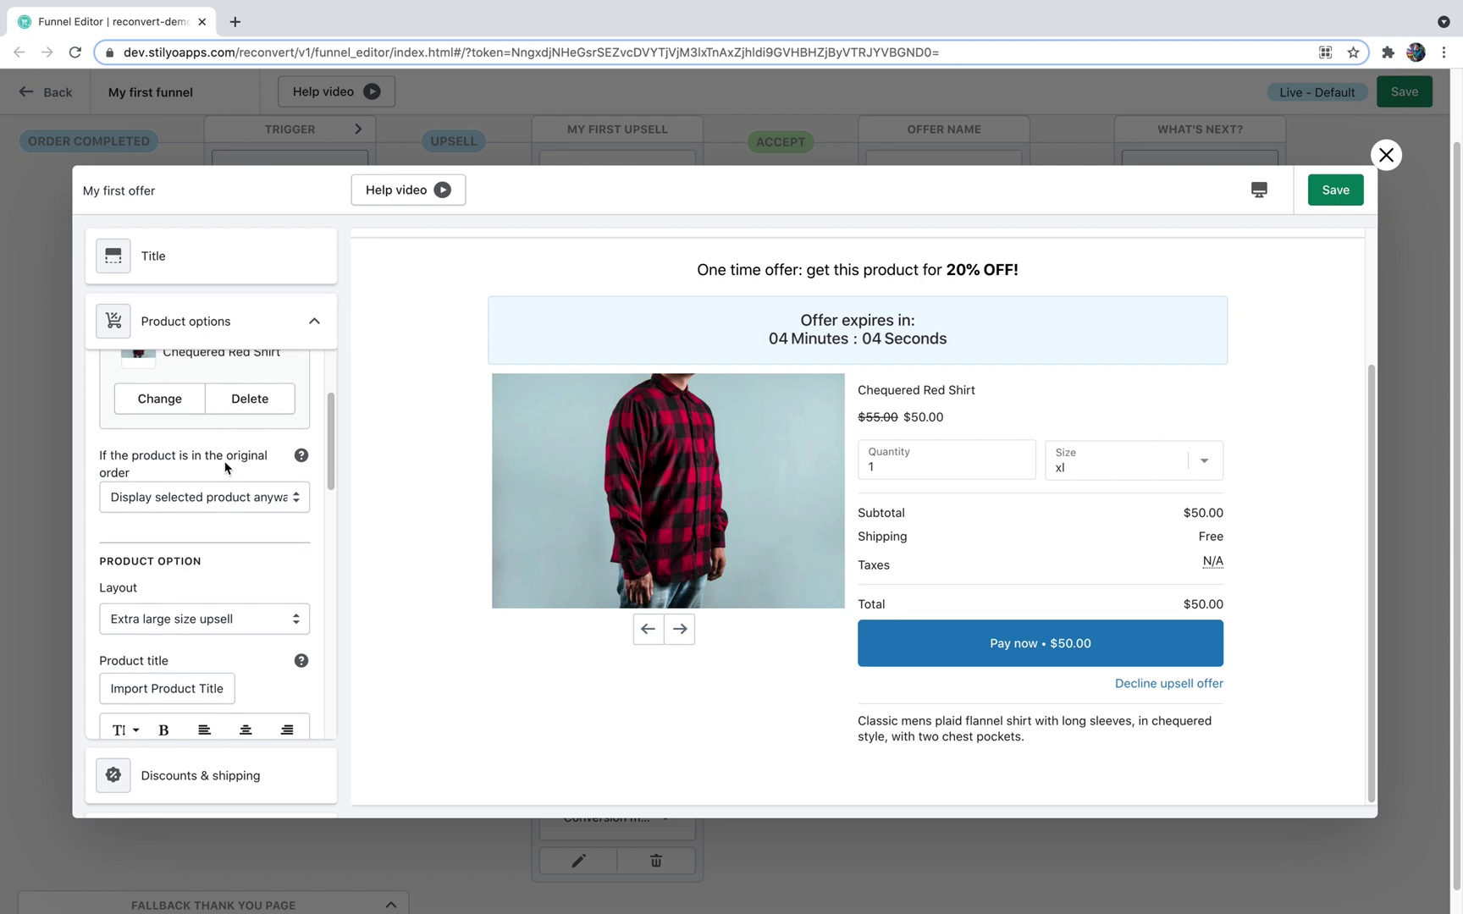
{"action": "left_click", "coordinate": [196, 422]}
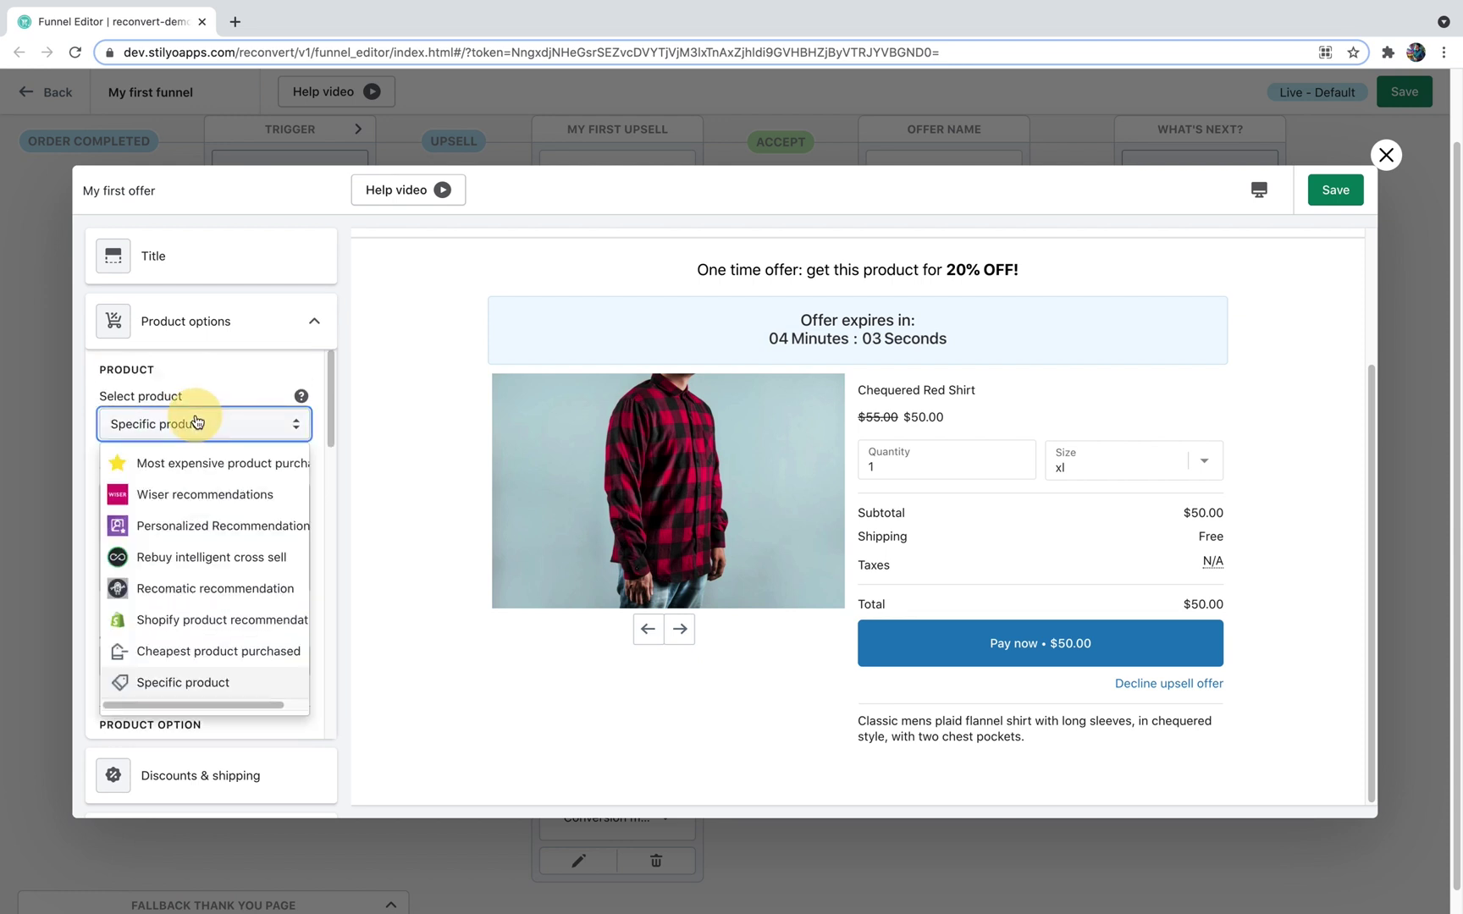
{"action": "left_click", "coordinate": [185, 468]}
Turn off the display of the product description.
{"action": "scroll", "coordinate": [184, 451], "scroll_direction": "down", "scroll_amount": 5}
{"action": "scroll", "coordinate": [136, 423], "scroll_direction": "up", "scroll_amount": 1}
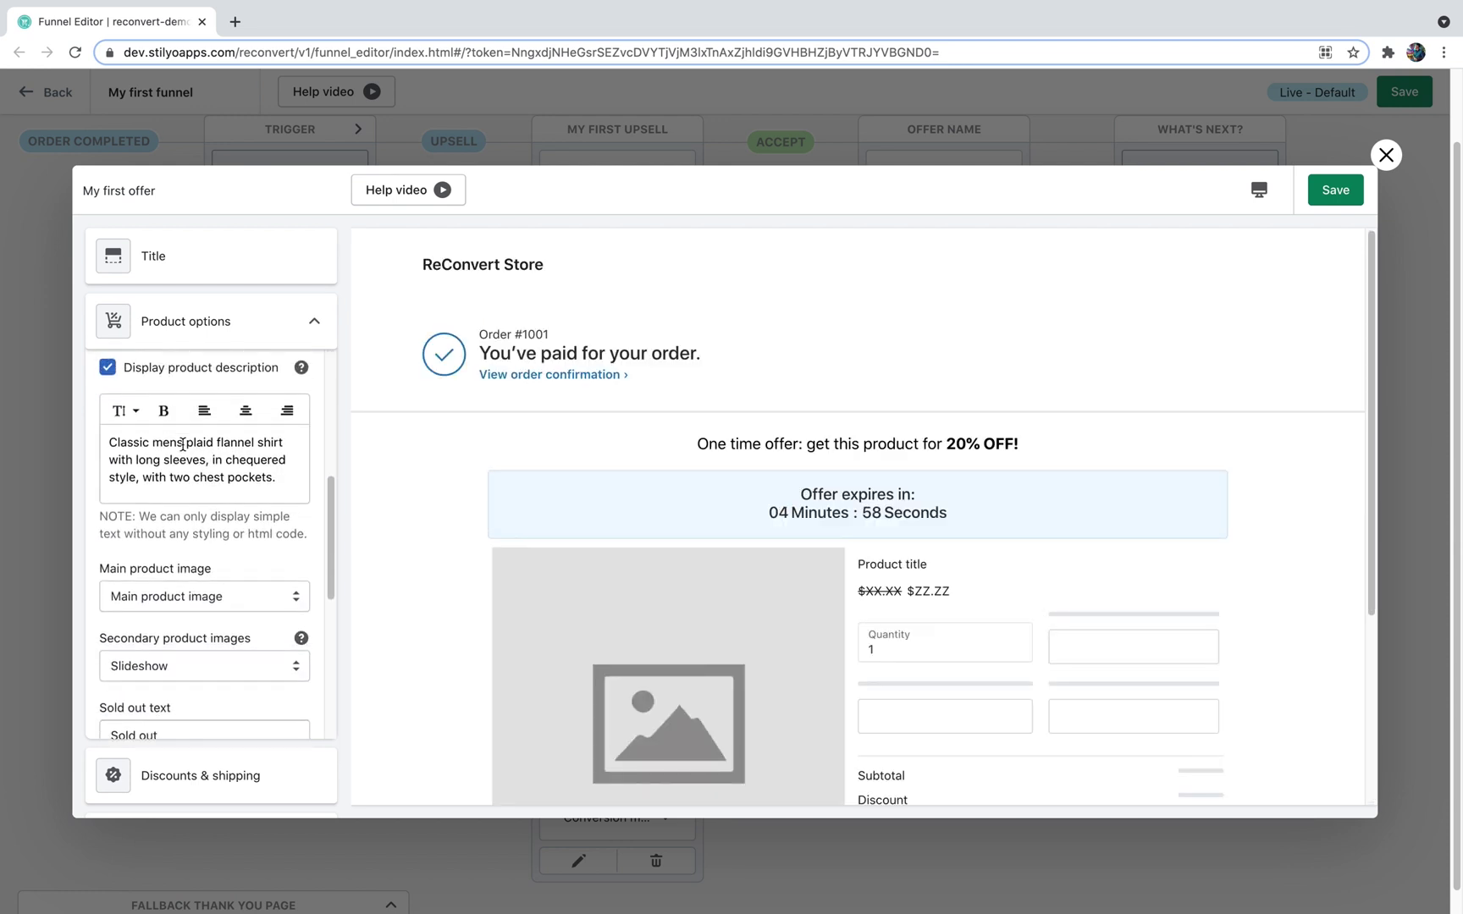
{"action": "left_click", "coordinate": [107, 387]}
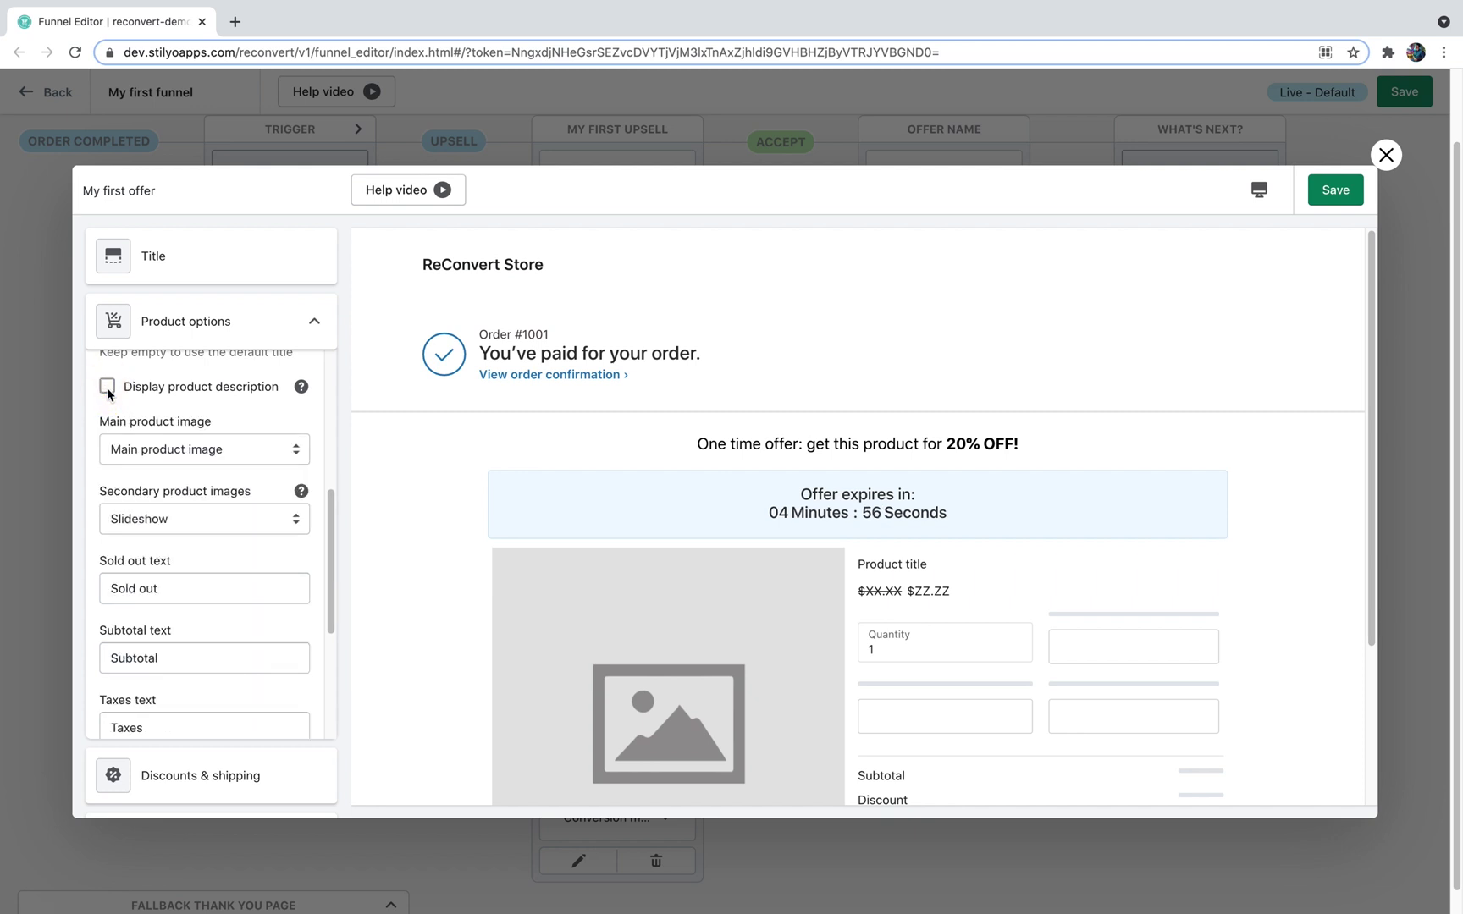
Set the main product image to a custom image.
{"action": "scroll", "coordinate": [702, 483], "scroll_direction": "down", "scroll_amount": 2}
{"action": "left_click", "coordinate": [246, 456]}
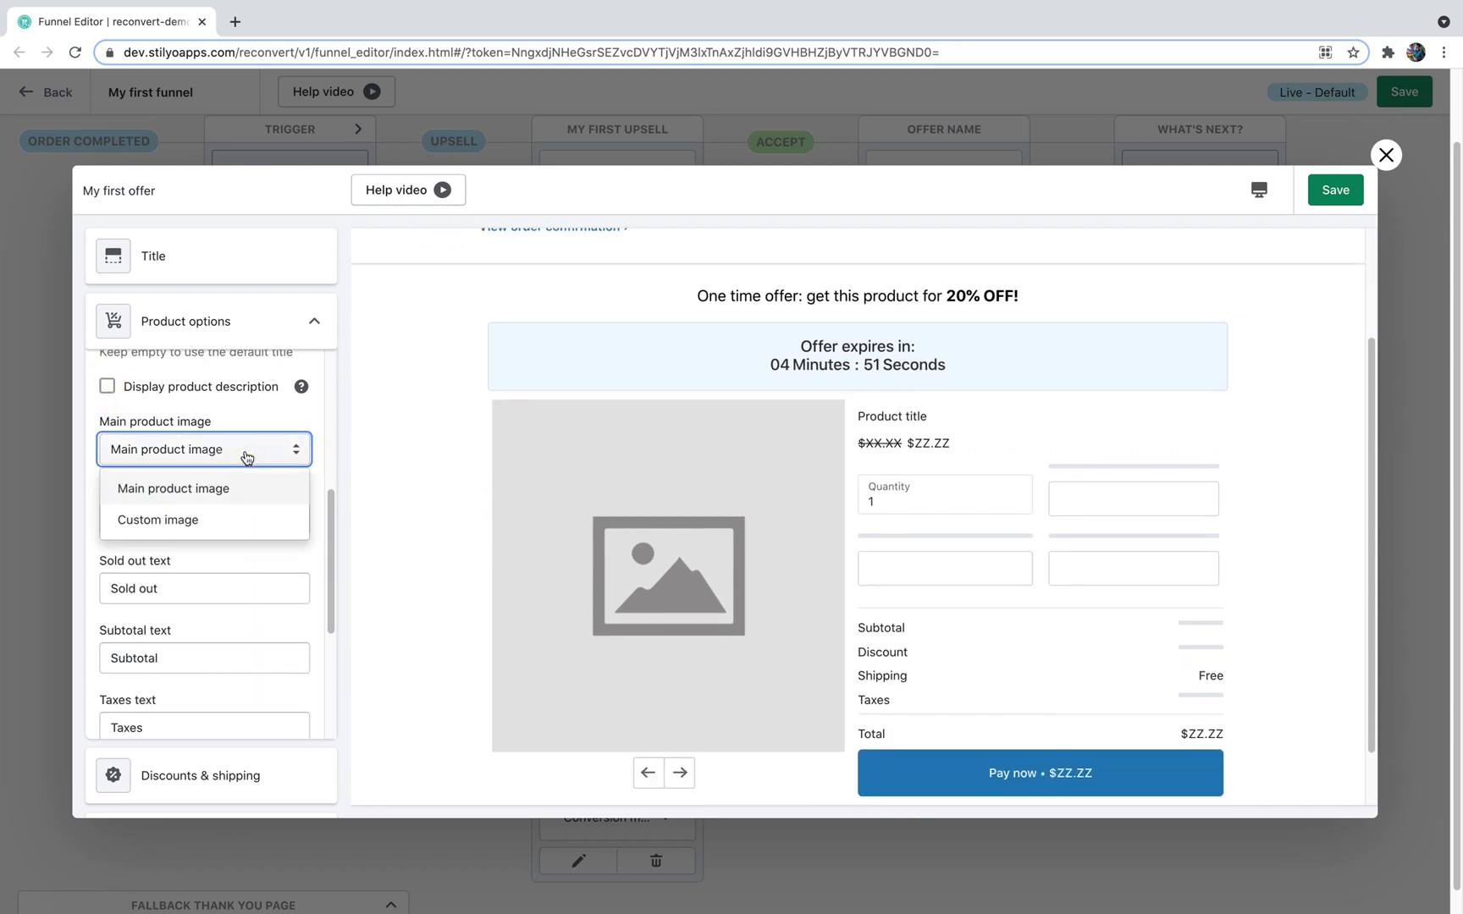
{"action": "left_click", "coordinate": [202, 521]}
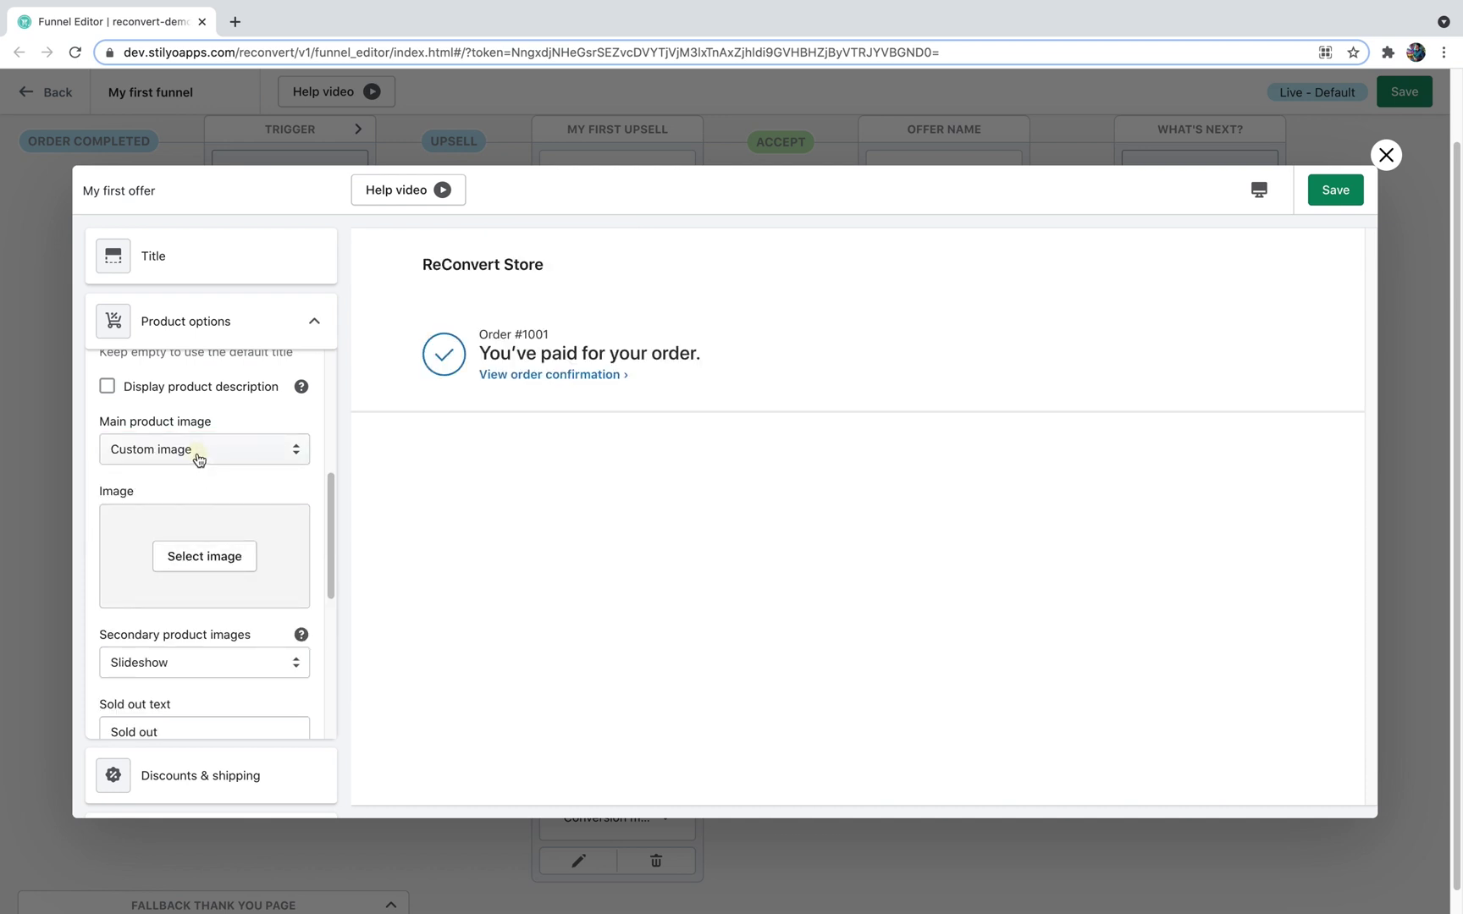
Set the main product image option back to Main product image and review the preview.
{"action": "left_click", "coordinate": [195, 453]}
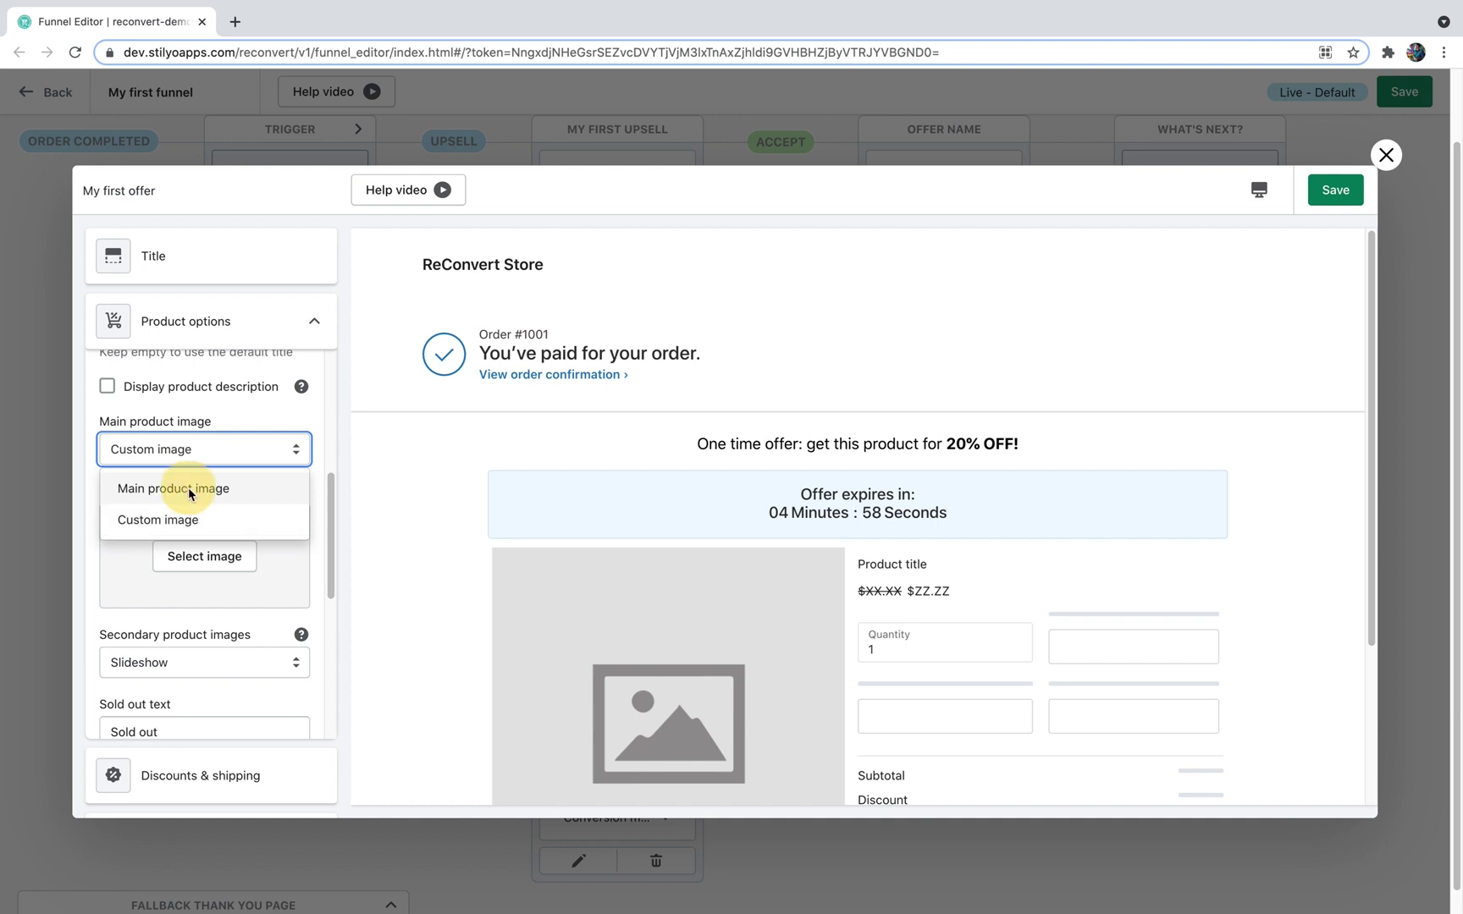
{"action": "left_click", "coordinate": [188, 491]}
{"action": "scroll", "coordinate": [393, 485], "scroll_direction": "down", "scroll_amount": 2}
{"action": "scroll", "coordinate": [393, 485], "scroll_direction": "down", "scroll_amount": 1}
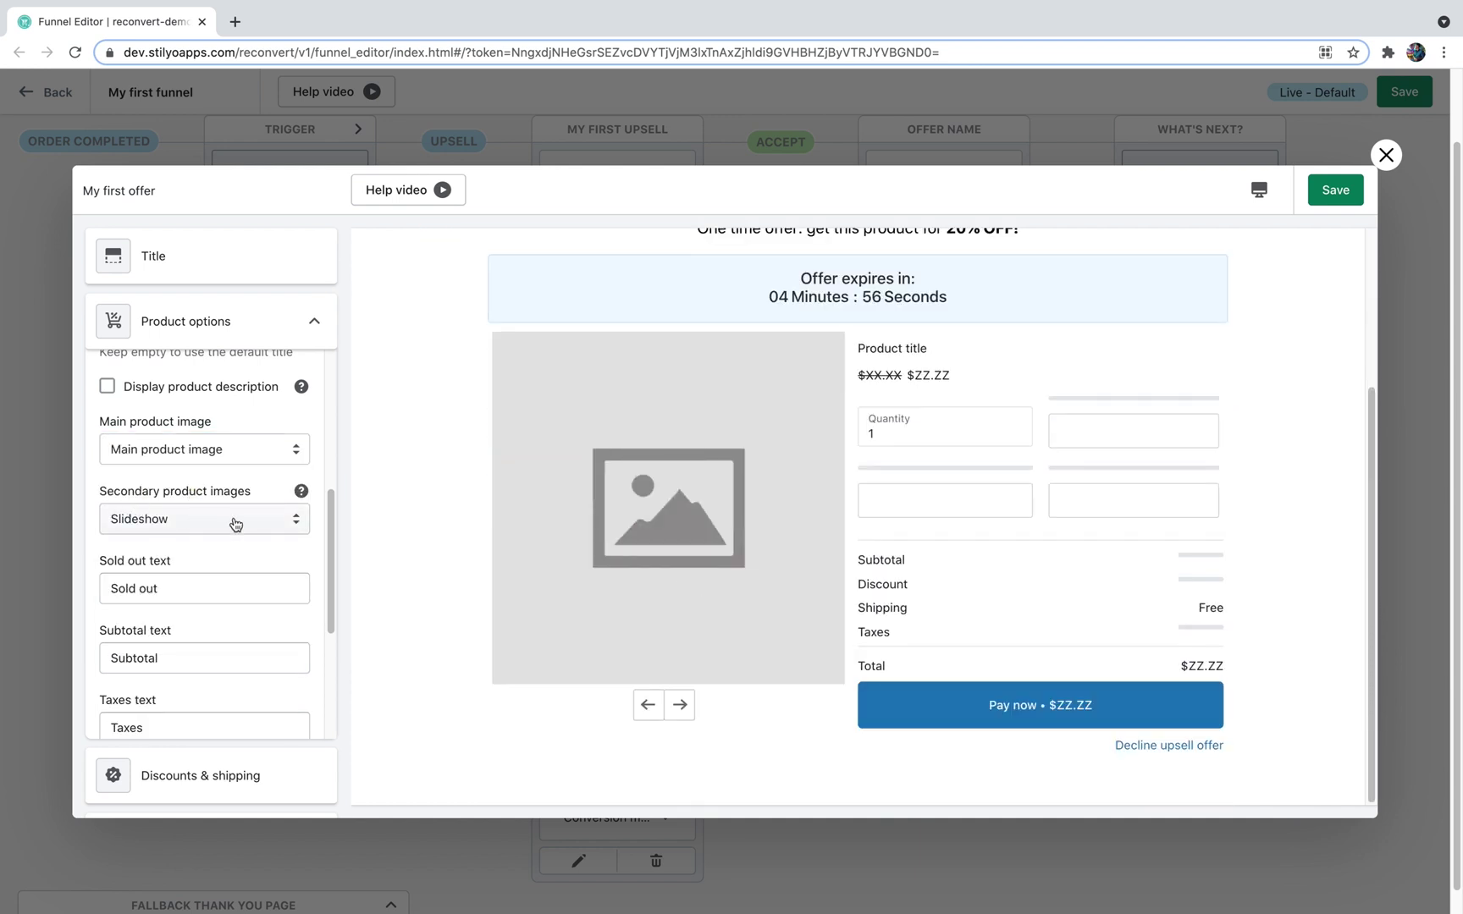
Review the slideshow option for the secondary product images and set them to Hidden.
{"action": "left_click", "coordinate": [234, 520]}
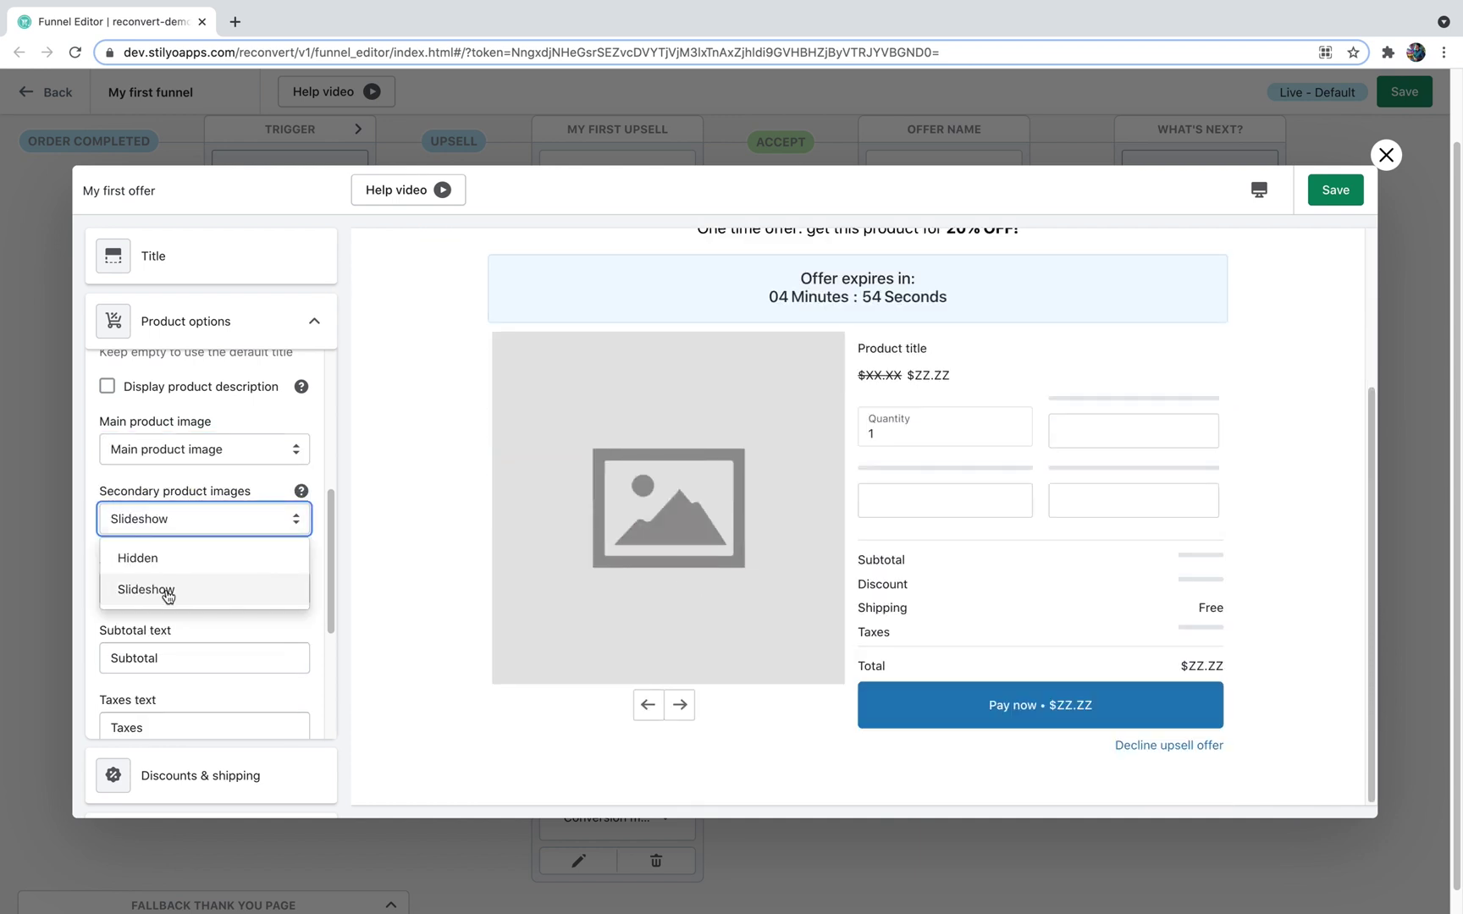
{"action": "left_click", "coordinate": [687, 744]}
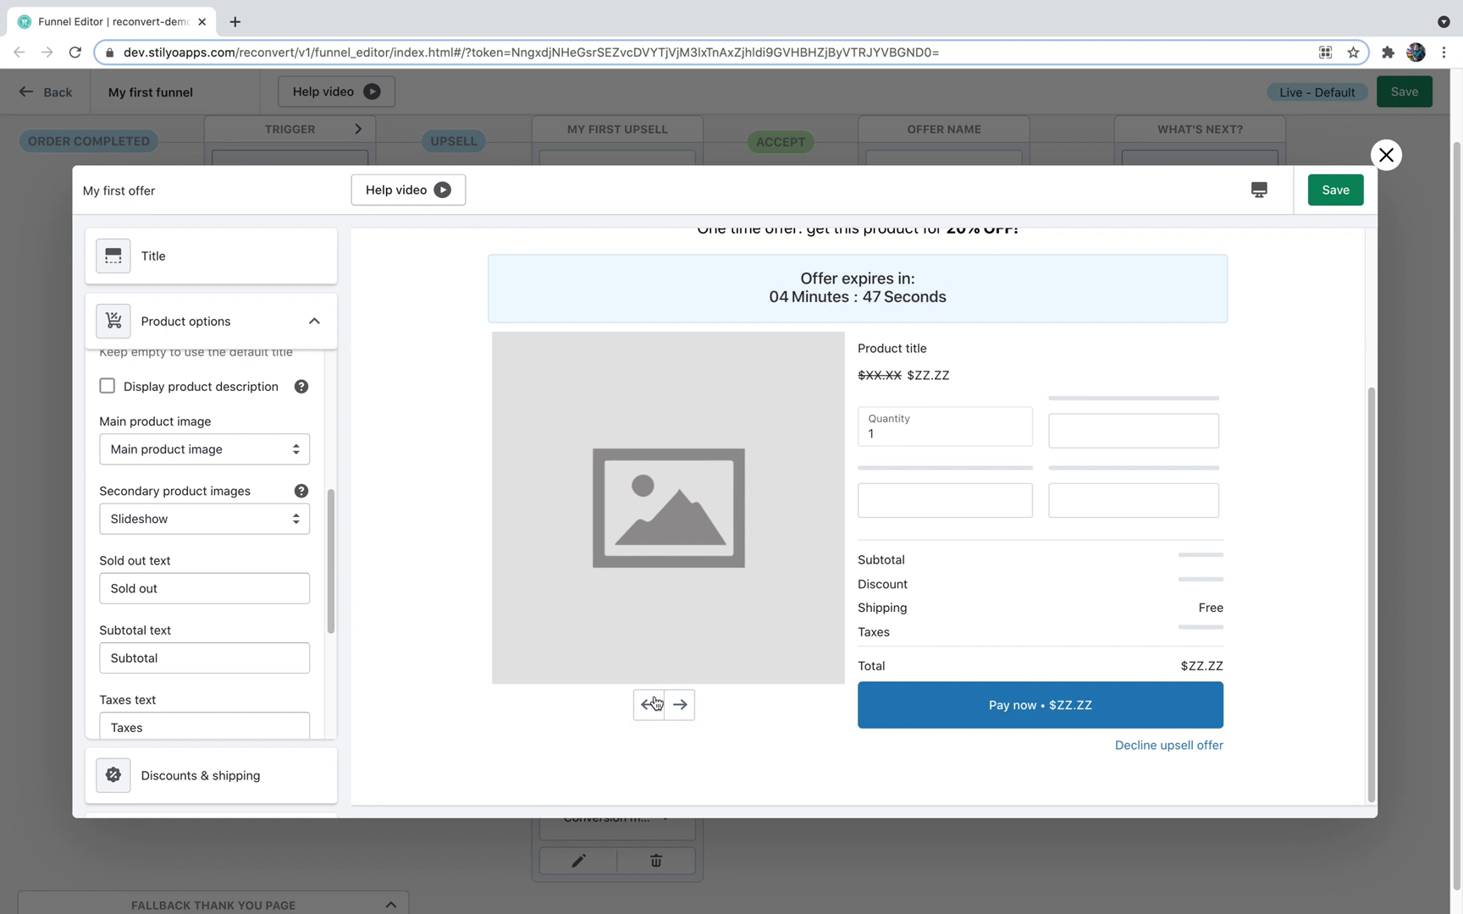
{"action": "left_click", "coordinate": [209, 533]}
{"action": "left_click", "coordinate": [190, 555]}
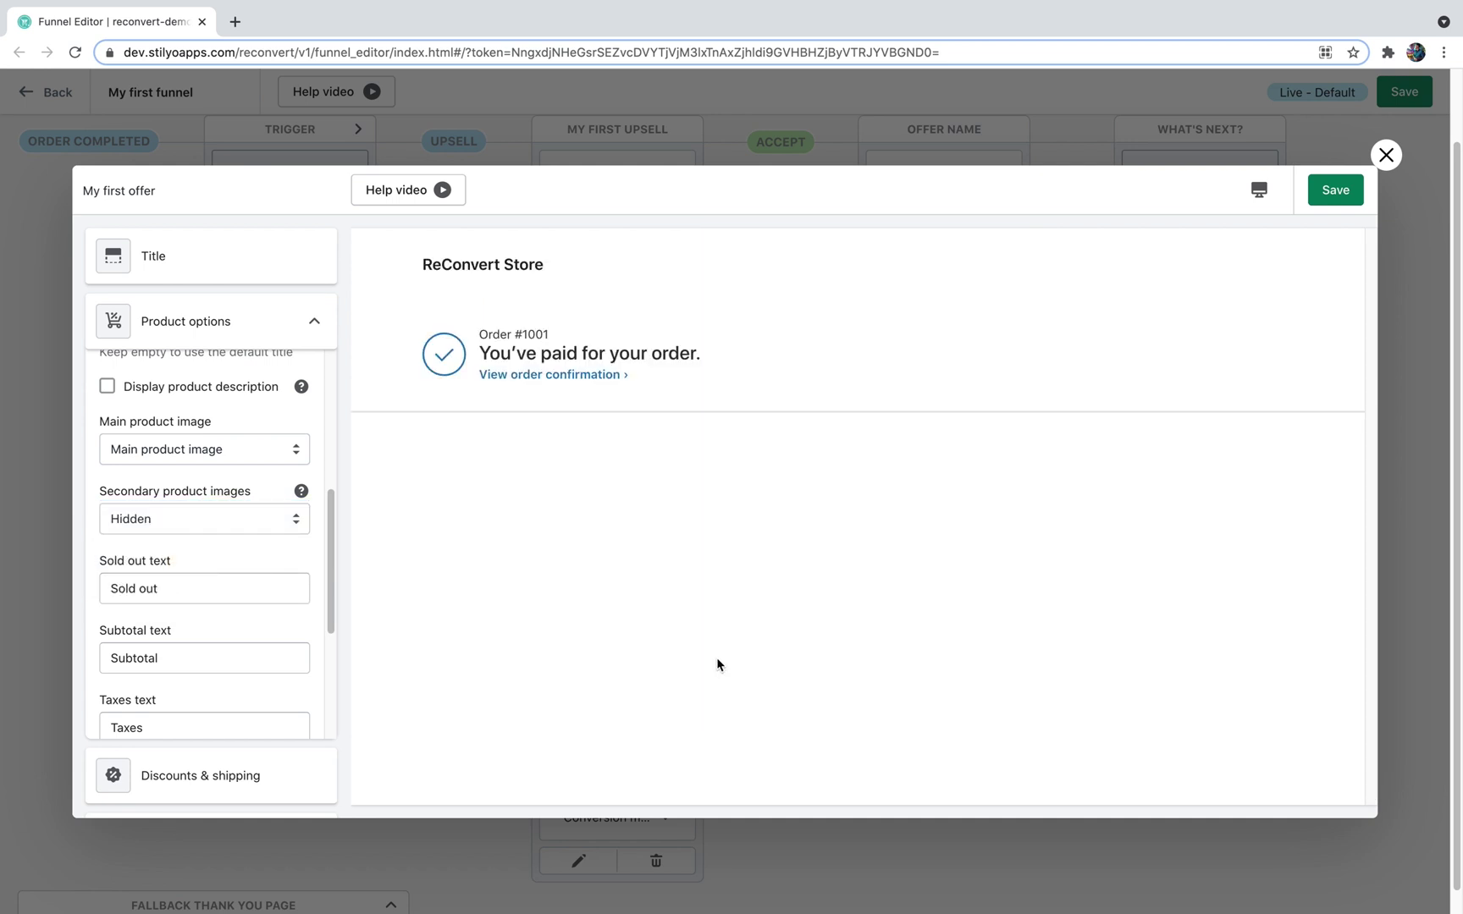
Set the secondary product images to Slideshow.
{"action": "left_click", "coordinate": [204, 518]}
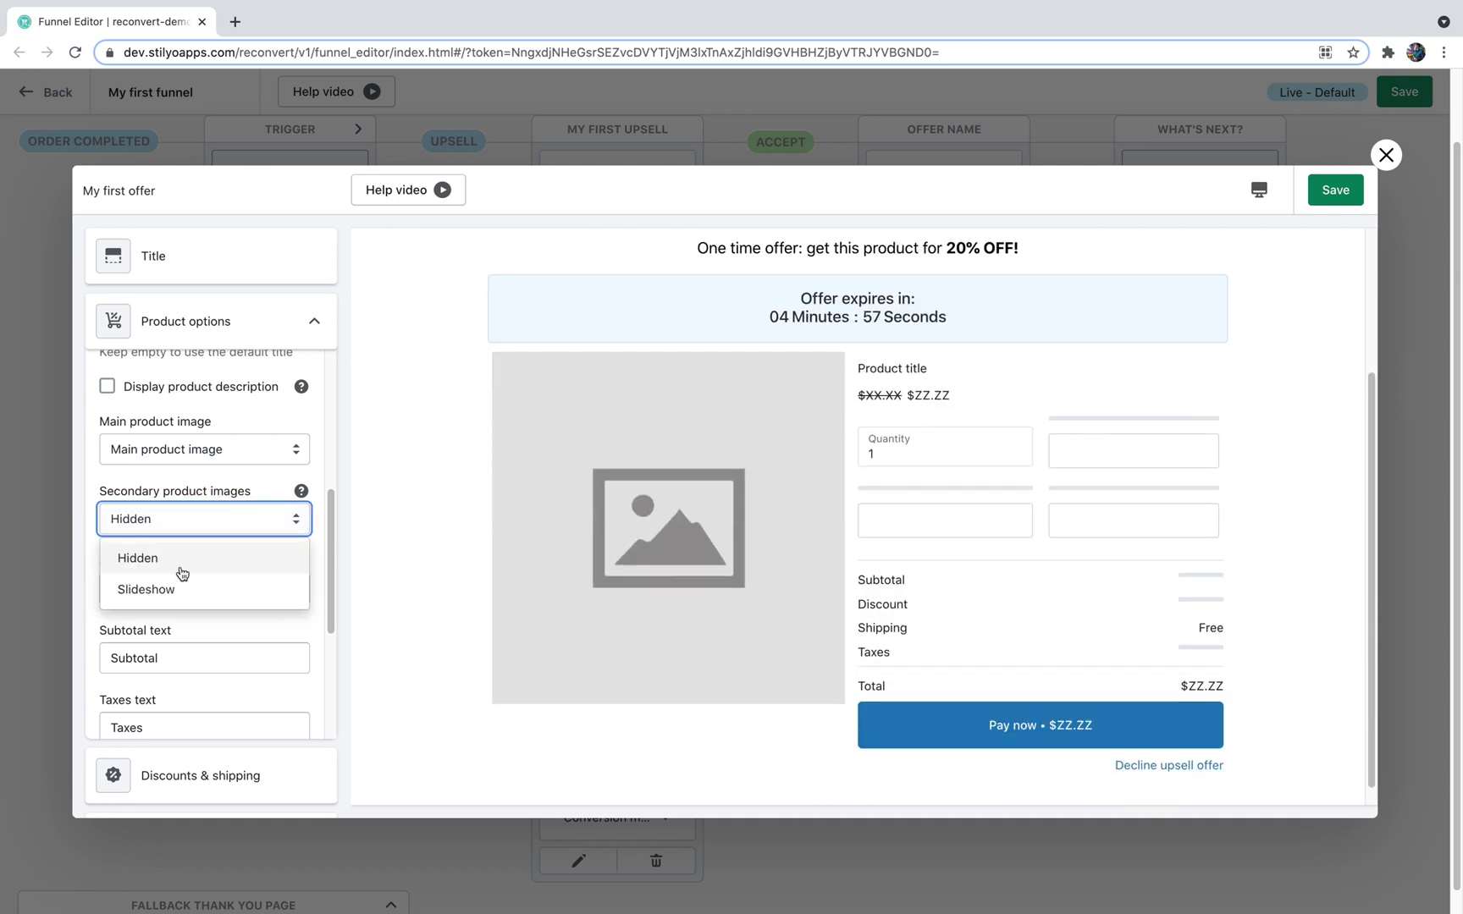
{"action": "left_click", "coordinate": [169, 589]}
{"action": "scroll", "coordinate": [169, 474], "scroll_direction": "down", "scroll_amount": 3}
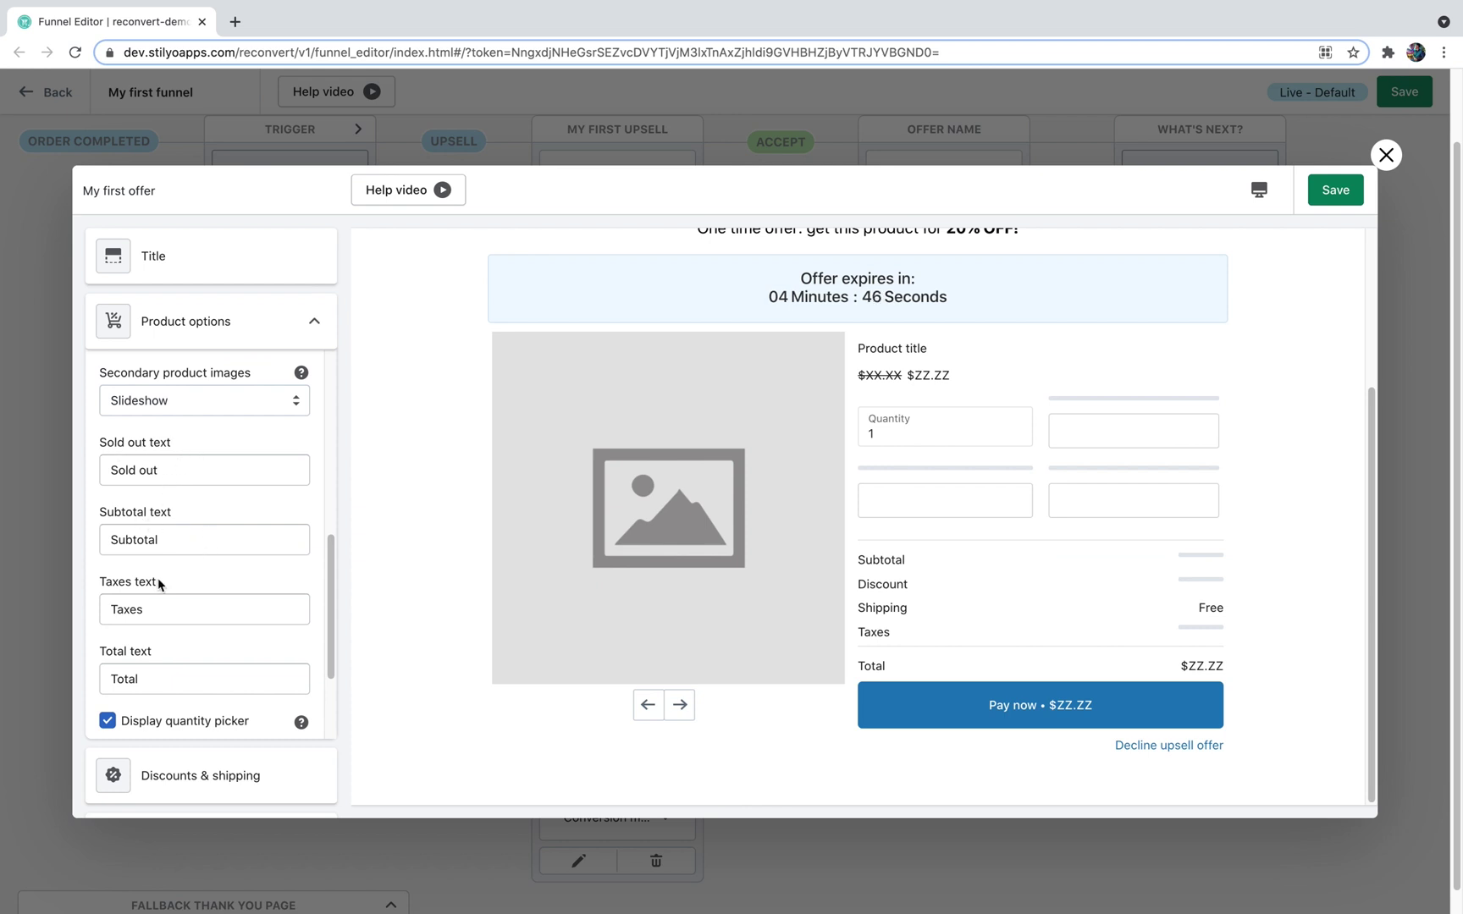
Toggle the quantity picker display off and back on, and review its text field.
{"action": "scroll", "coordinate": [114, 645], "scroll_direction": "down", "scroll_amount": 3}
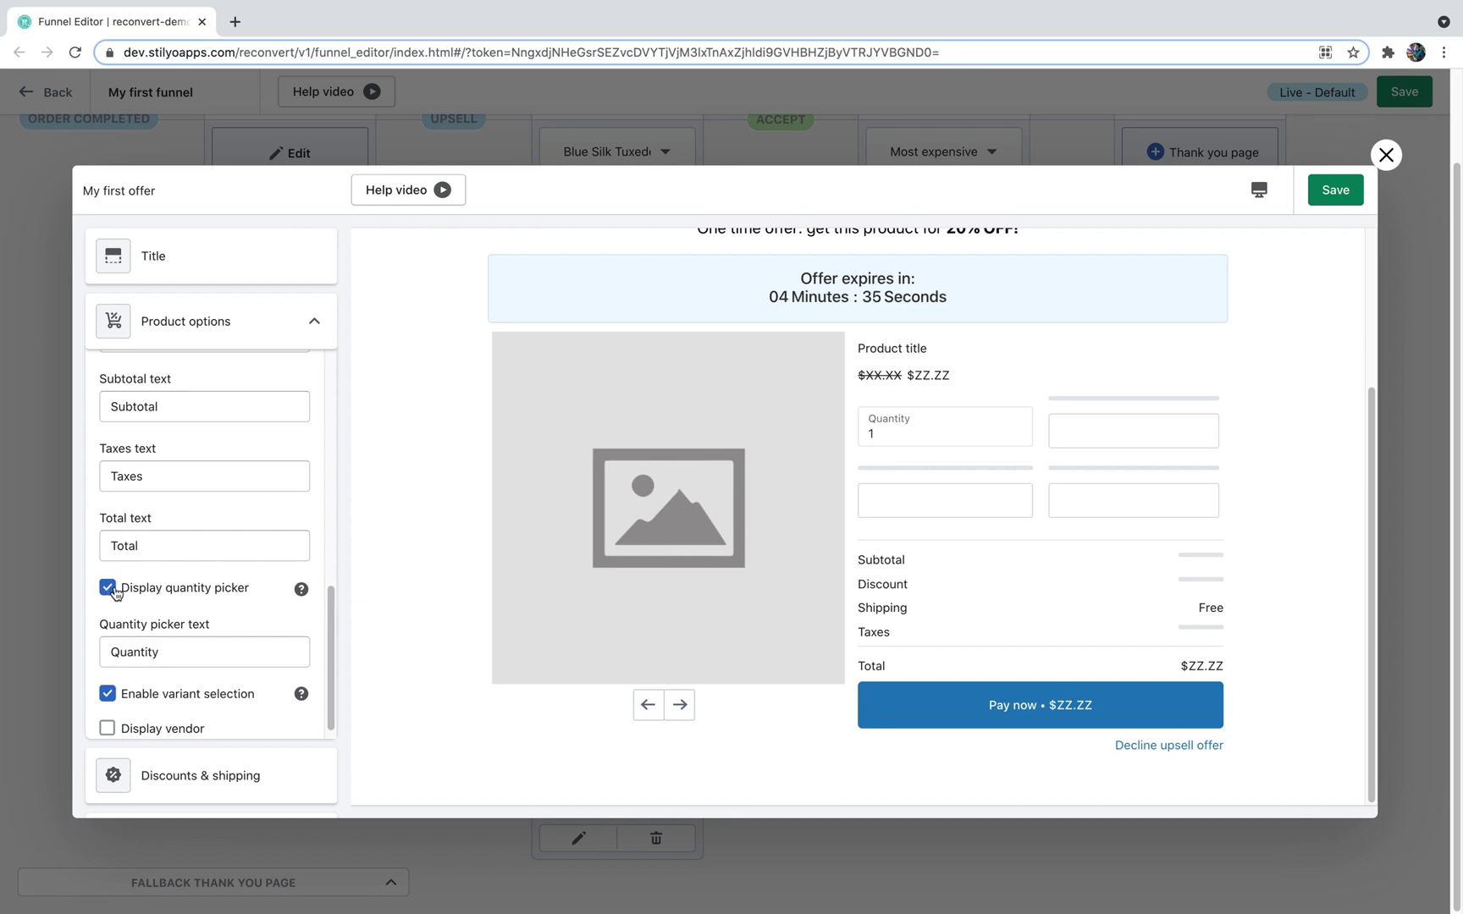
{"action": "left_click", "coordinate": [108, 590]}
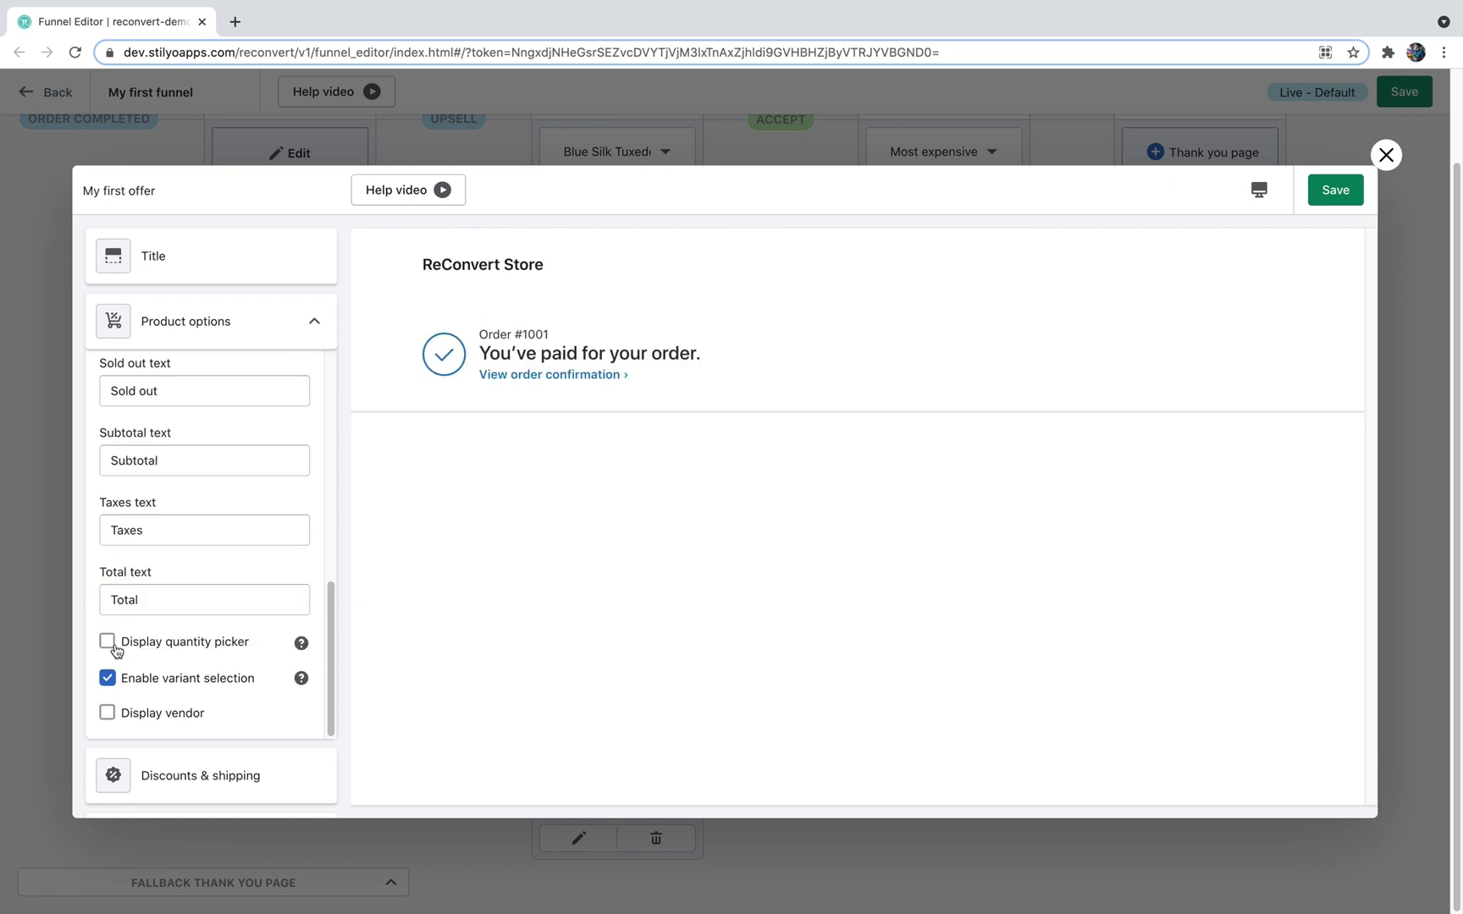
{"action": "left_click", "coordinate": [107, 641]}
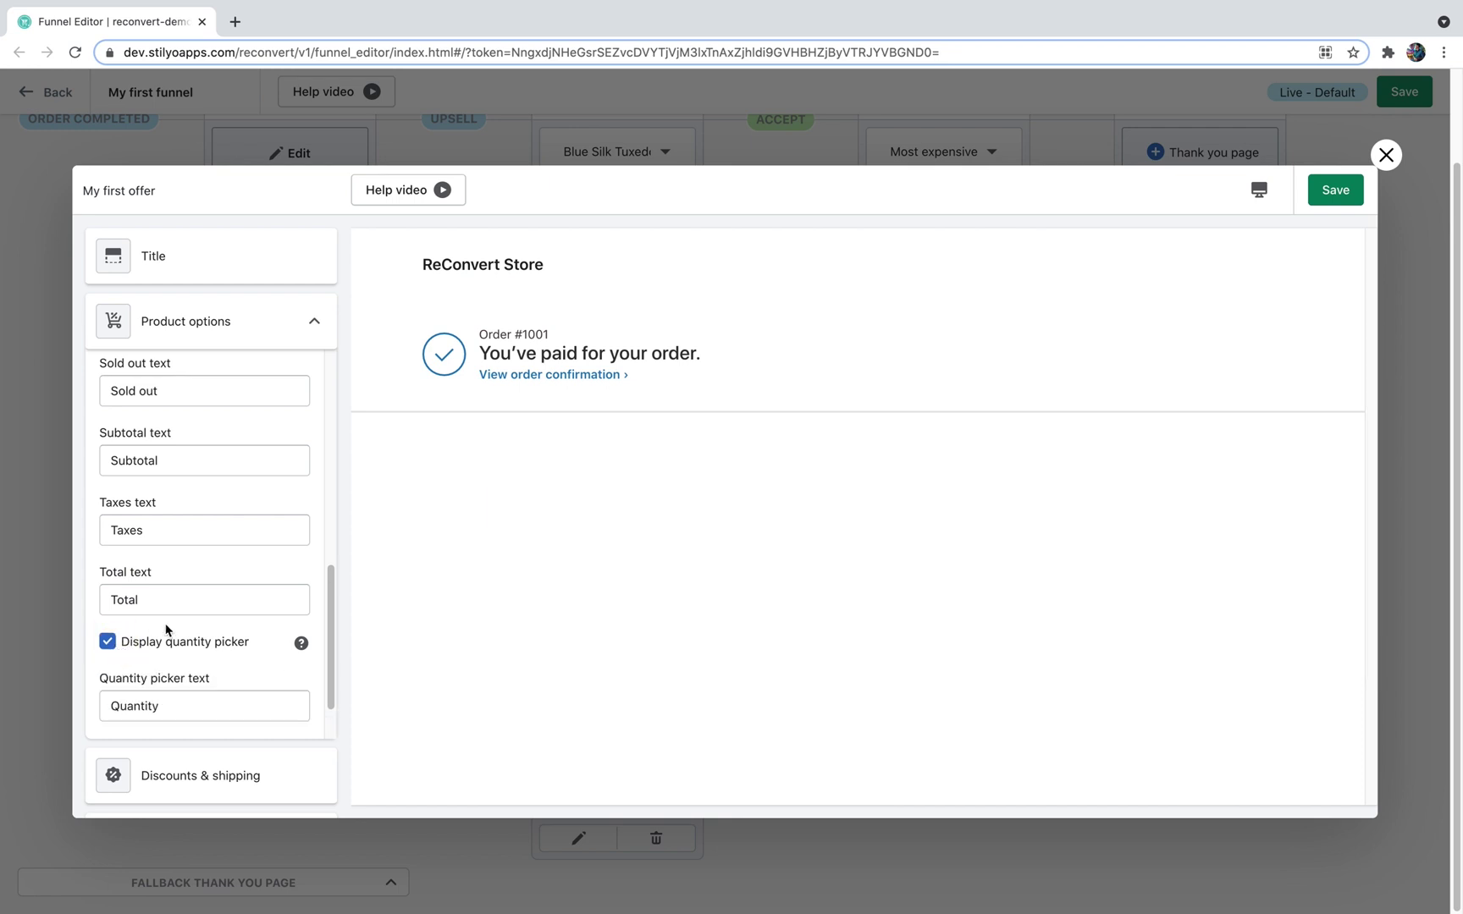
{"action": "scroll", "coordinate": [167, 629], "scroll_direction": "down", "scroll_amount": 1}
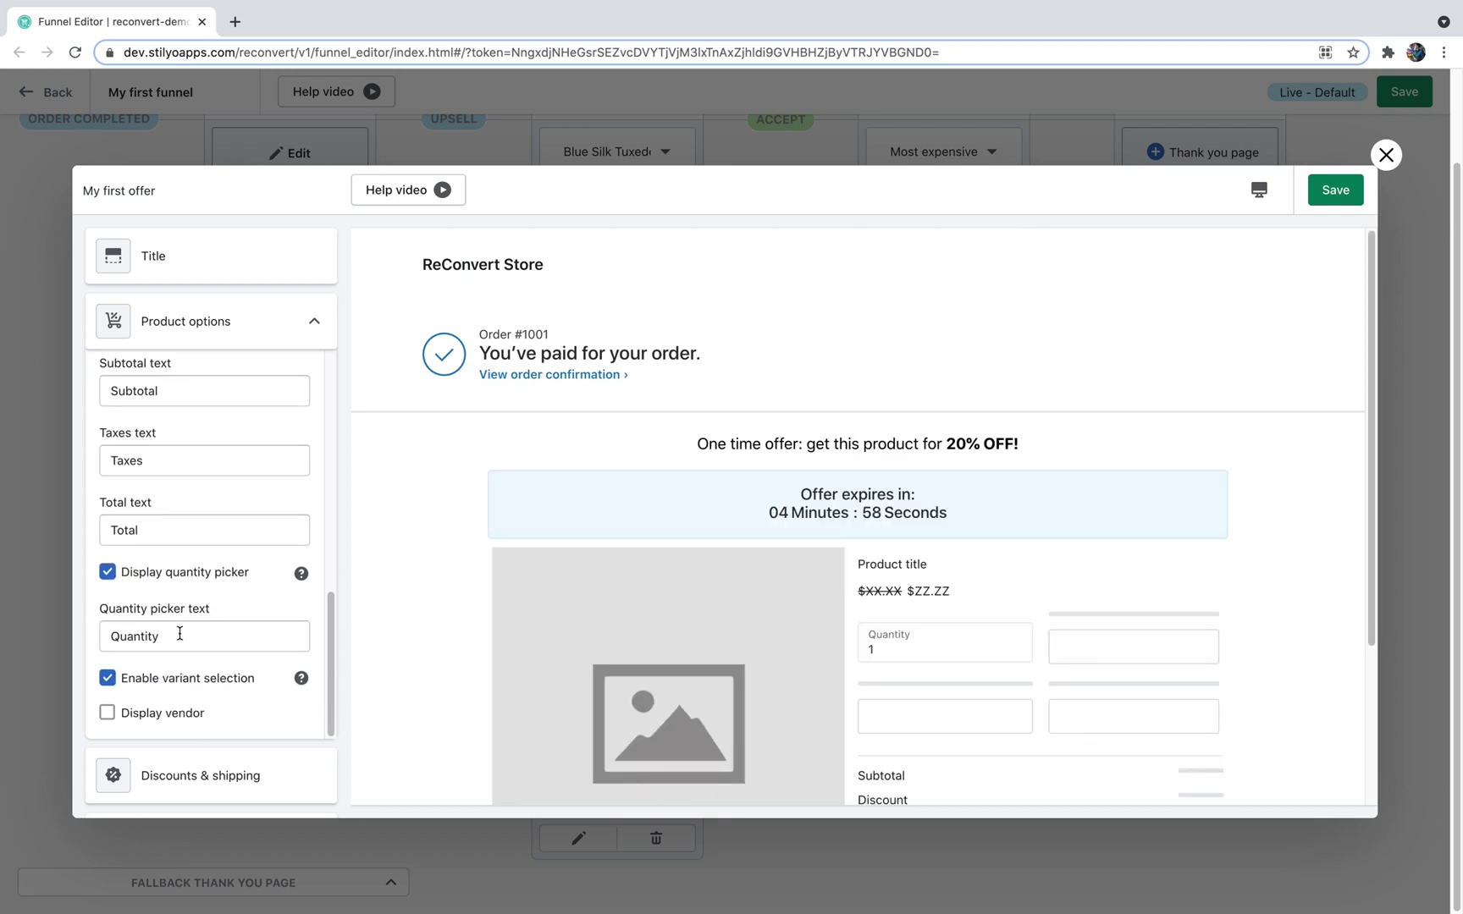
{"action": "left_click", "coordinate": [179, 634]}
{"action": "left_click", "coordinate": [58, 633]}
{"action": "scroll", "coordinate": [259, 599], "scroll_direction": "down", "scroll_amount": 1}
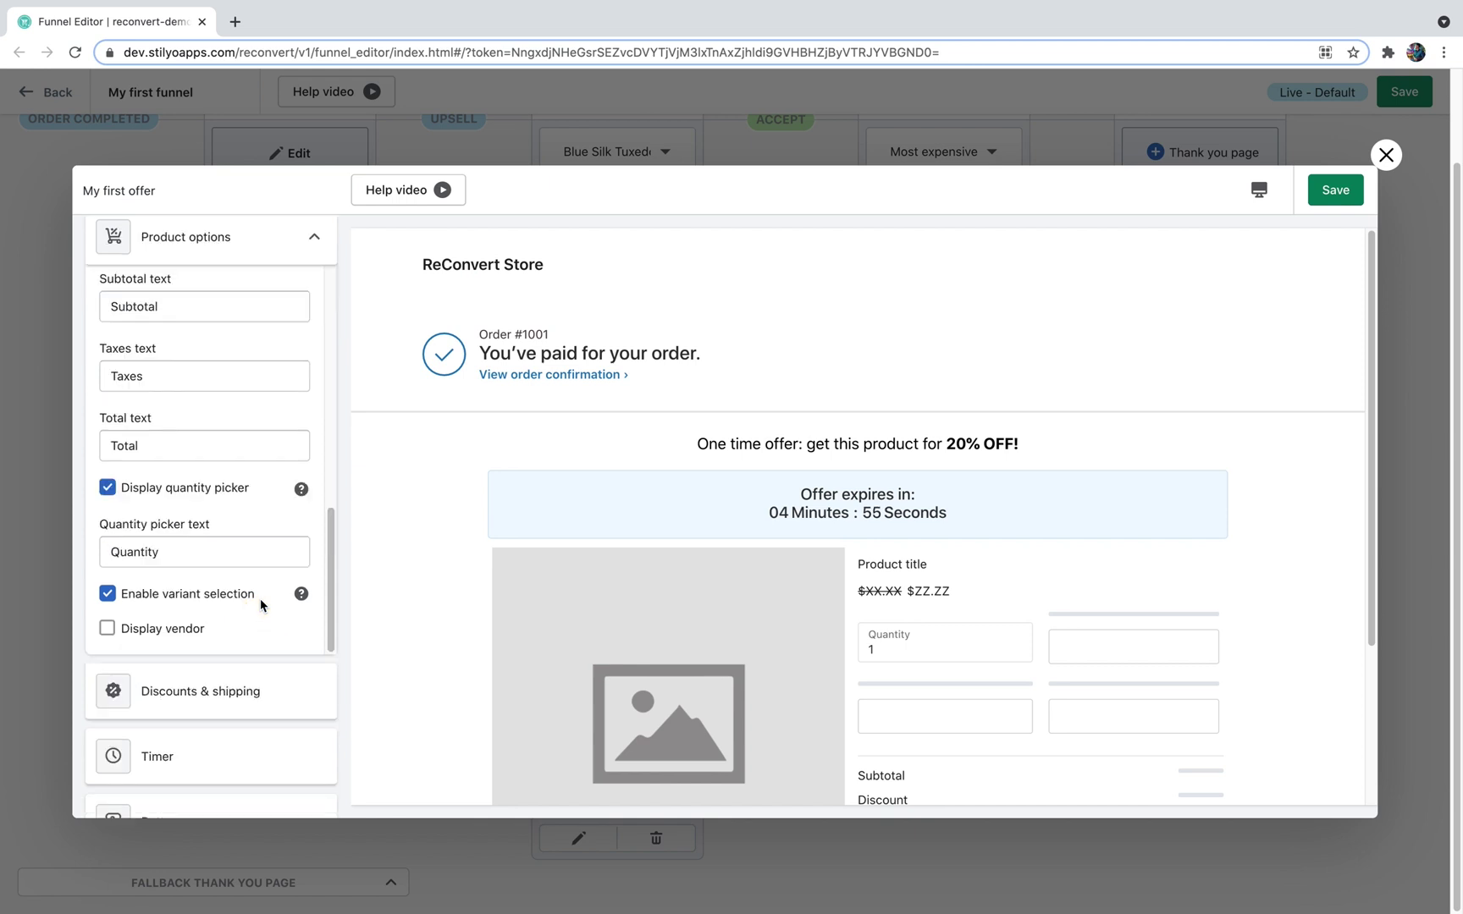
Toggle variant selection off and back on to compare the offer preview with and without it.
{"action": "scroll", "coordinate": [259, 599], "scroll_direction": "down", "scroll_amount": 1}
{"action": "left_click", "coordinate": [108, 530]}
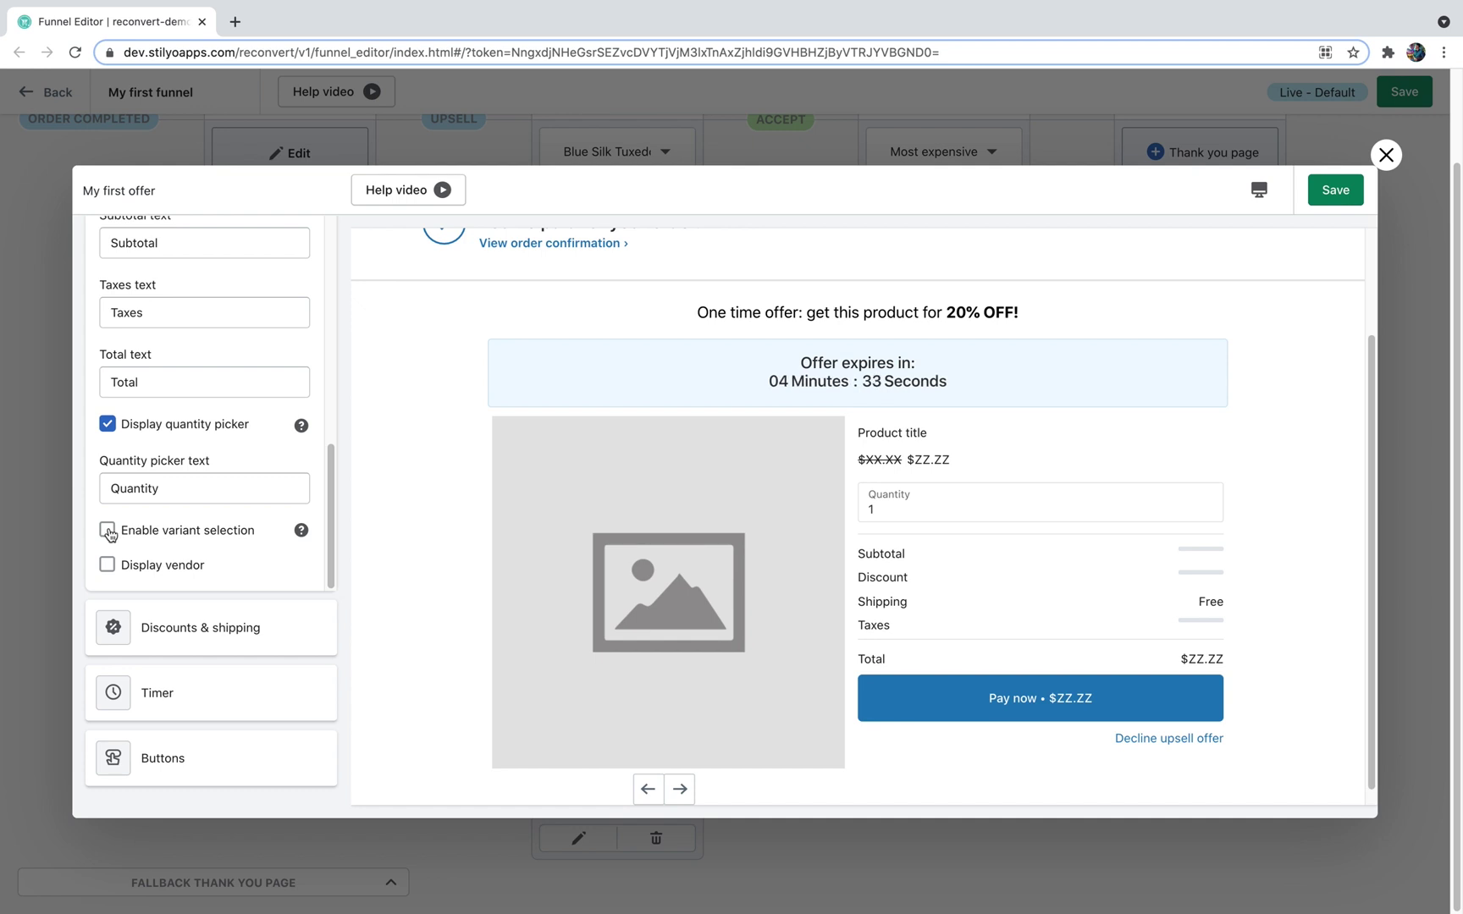
{"action": "left_click", "coordinate": [107, 530]}
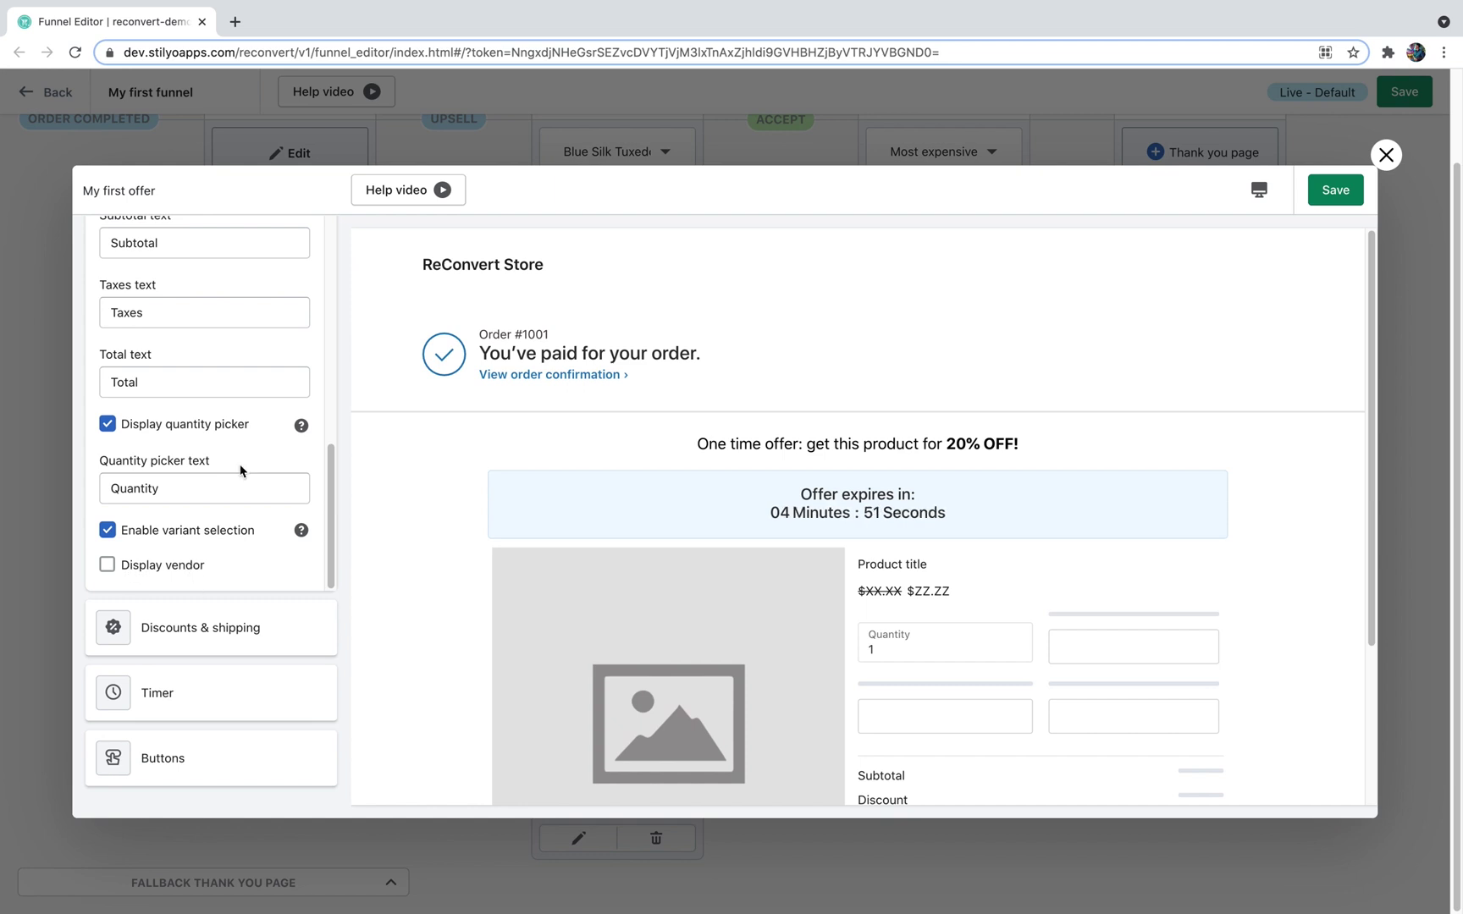
{"action": "scroll", "coordinate": [279, 474], "scroll_direction": "up", "scroll_amount": 10}
{"action": "mouse_move", "coordinate": [302, 322]}
{"action": "scroll", "coordinate": [292, 305], "scroll_direction": "up", "scroll_amount": 3}
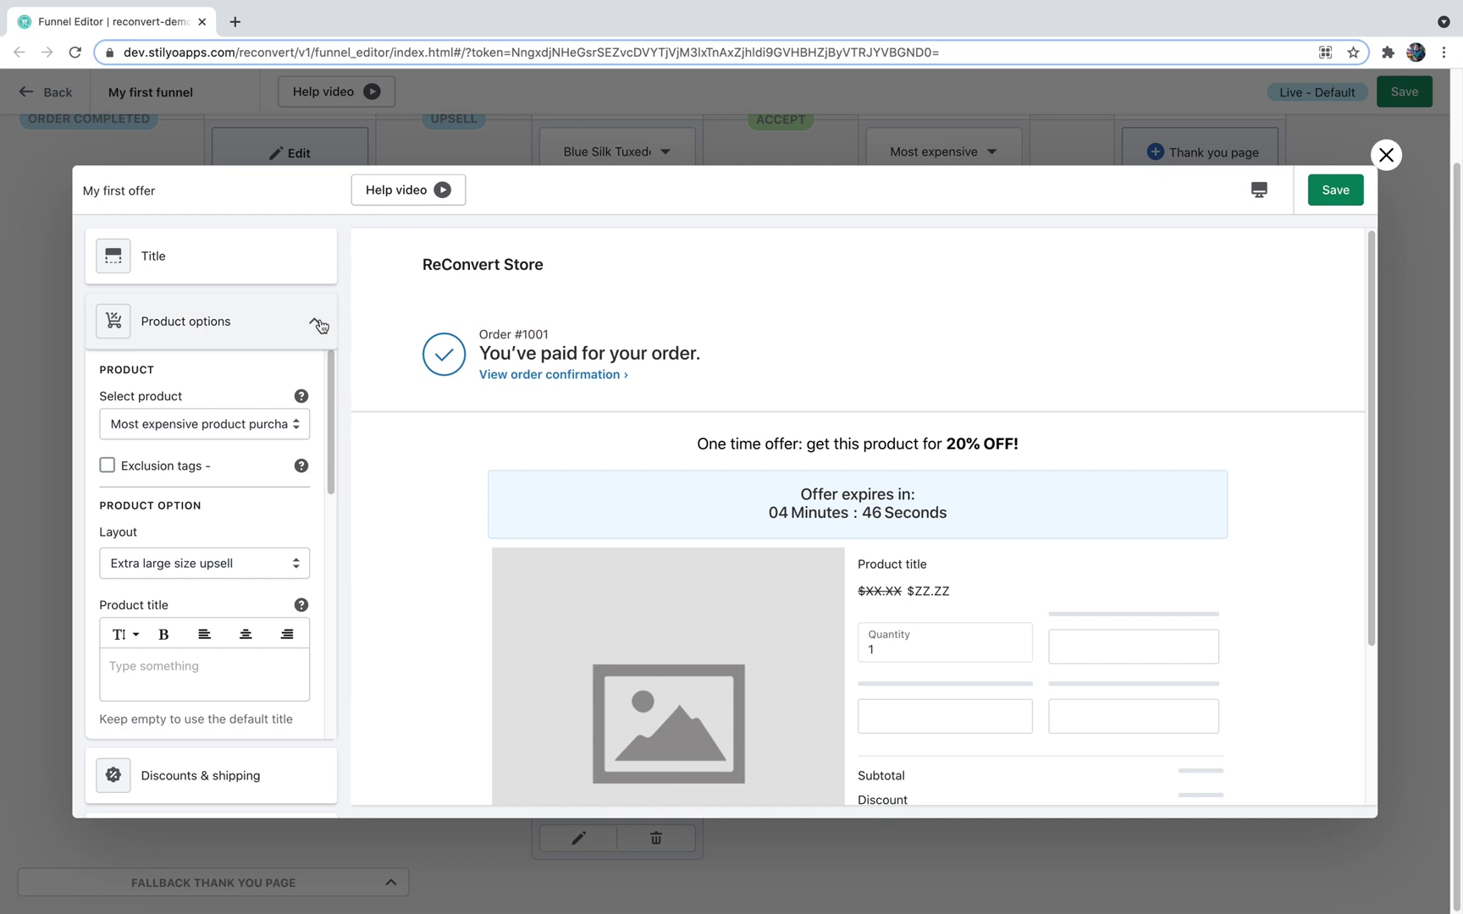
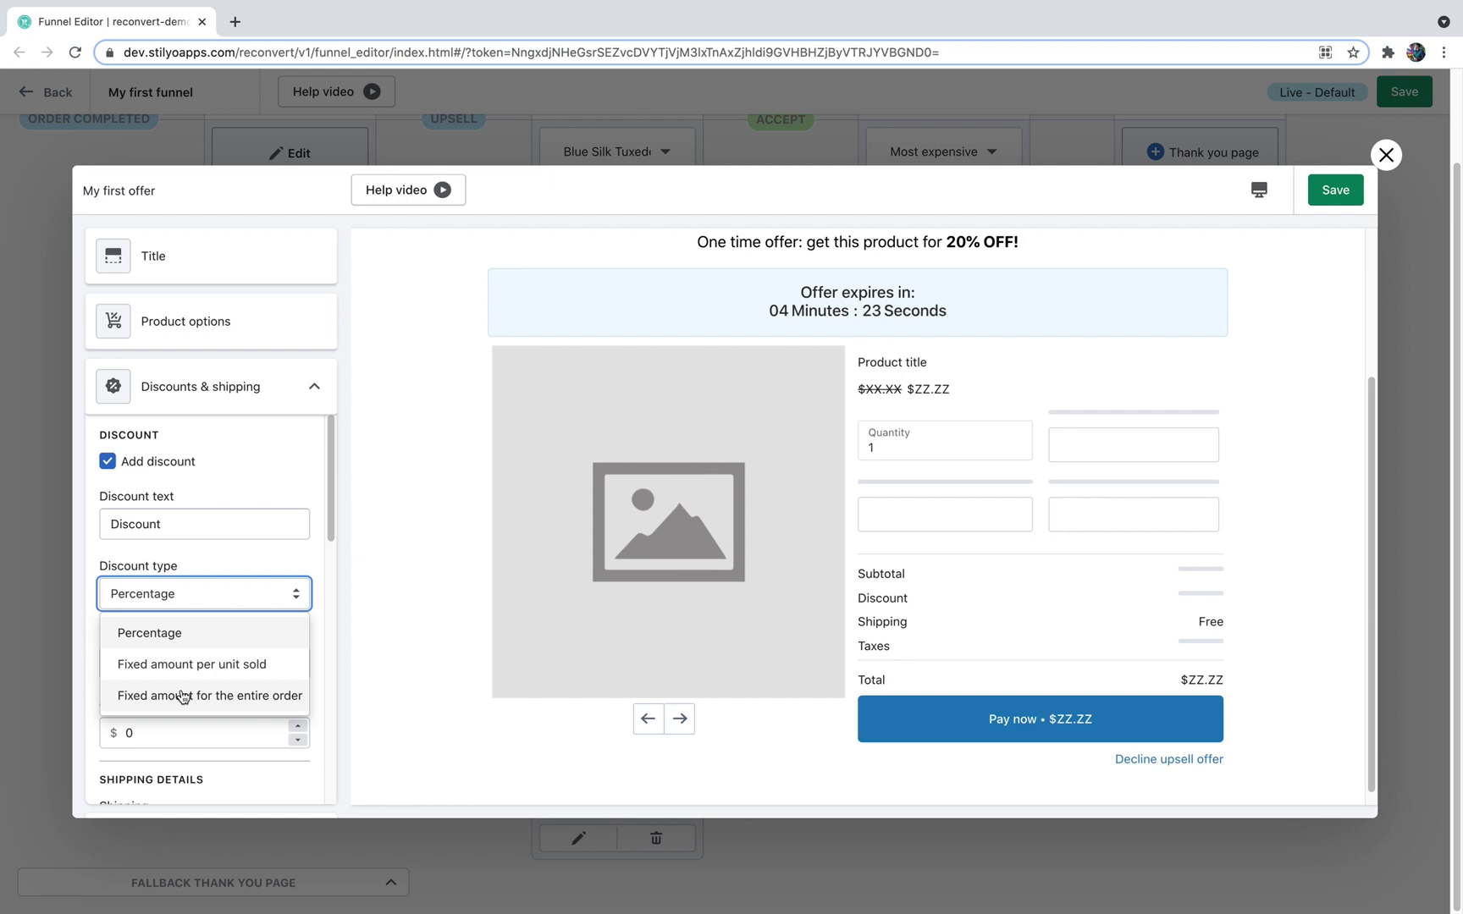
Set the offer's discount type to Percentage with a discount value of 20%.
{"action": "scroll", "coordinate": [178, 677], "scroll_direction": "down", "scroll_amount": 1}
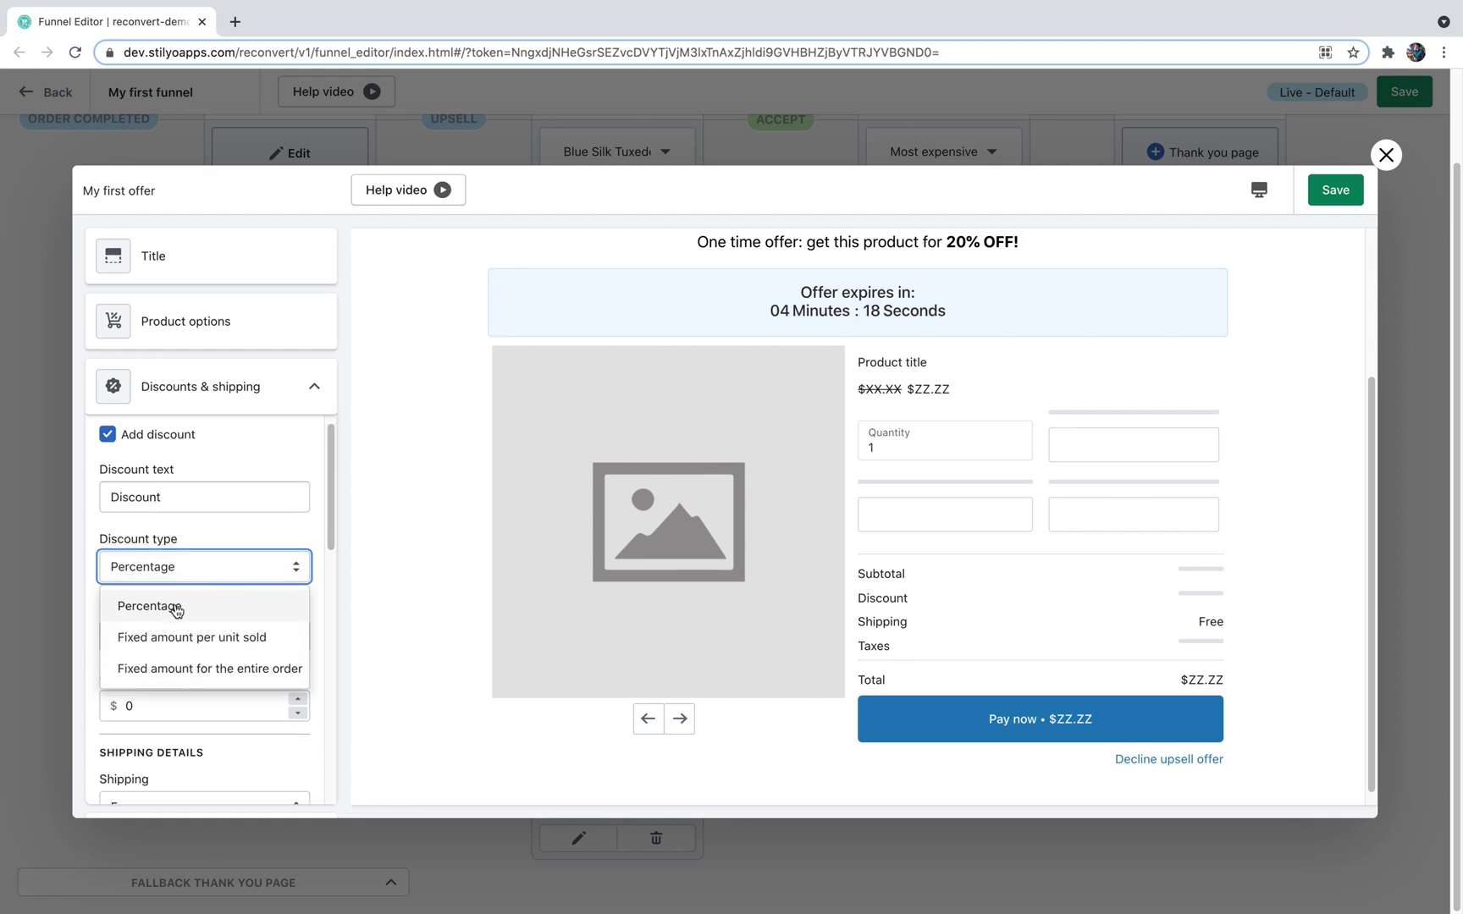
{"action": "left_click", "coordinate": [175, 609]}
{"action": "scroll", "coordinate": [178, 609], "scroll_direction": "down", "scroll_amount": 1}
{"action": "left_click", "coordinate": [169, 582]}
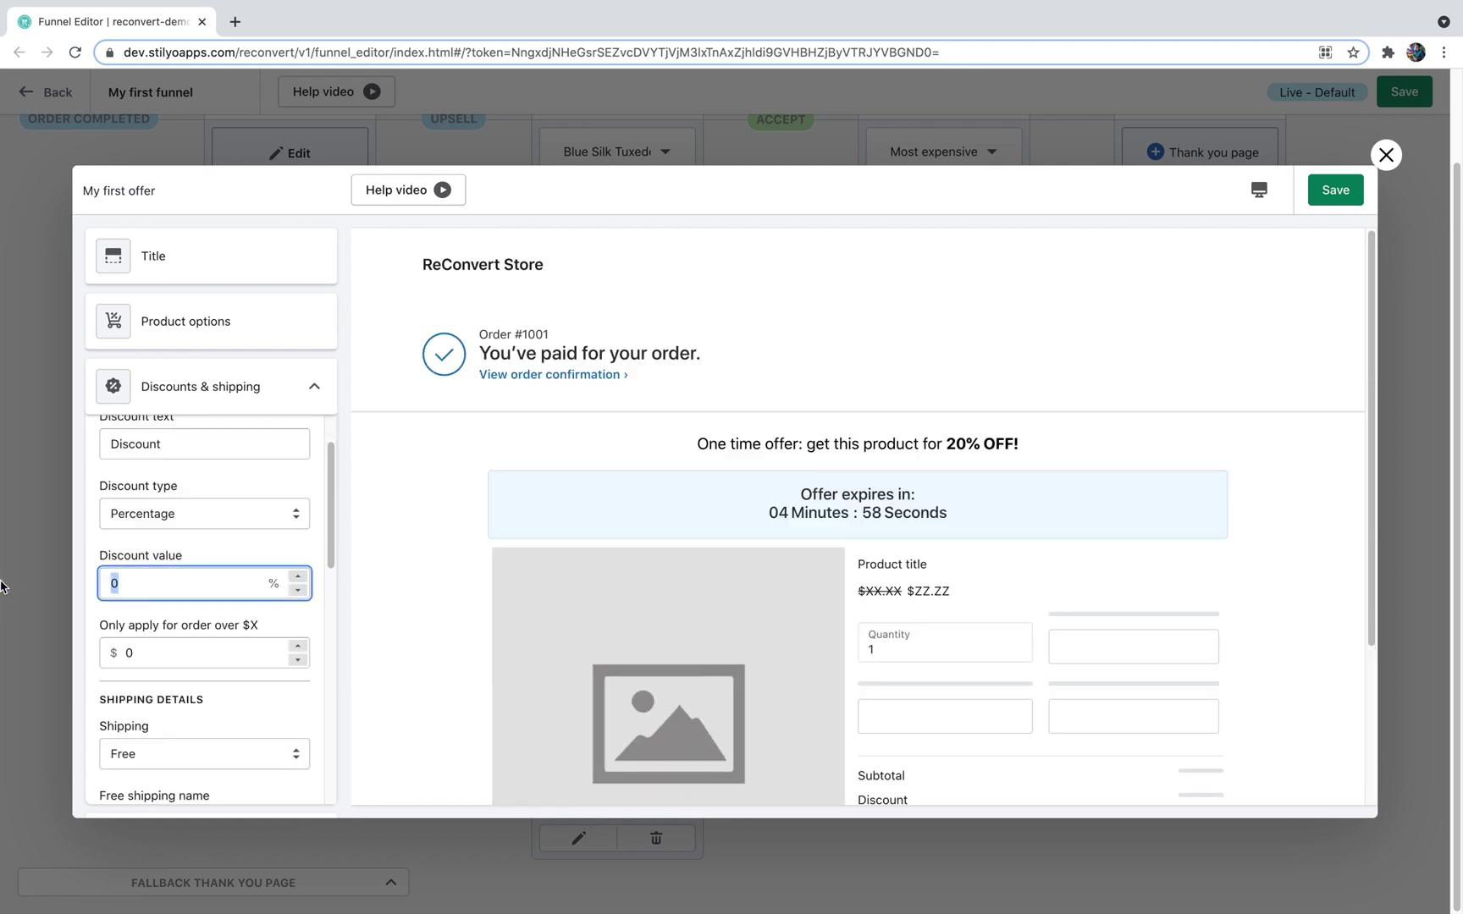
{"action": "type", "text": "20"}
{"action": "left_click", "coordinate": [978, 438]}
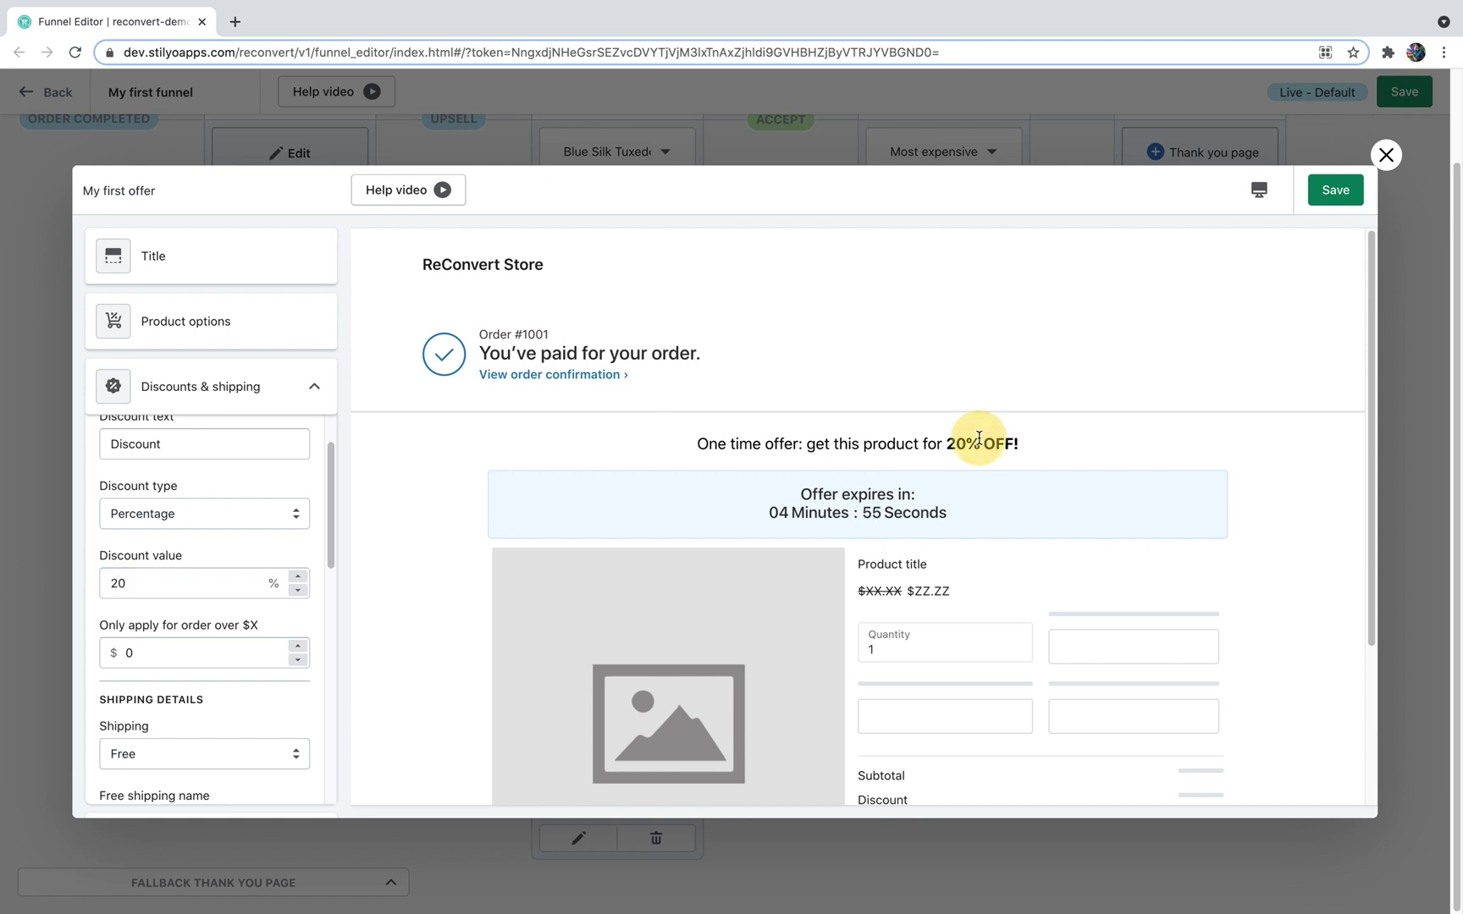
Try a minimum order amount of $100 for the discount and clear it again.
{"action": "scroll", "coordinate": [178, 596], "scroll_direction": "down", "scroll_amount": 1}
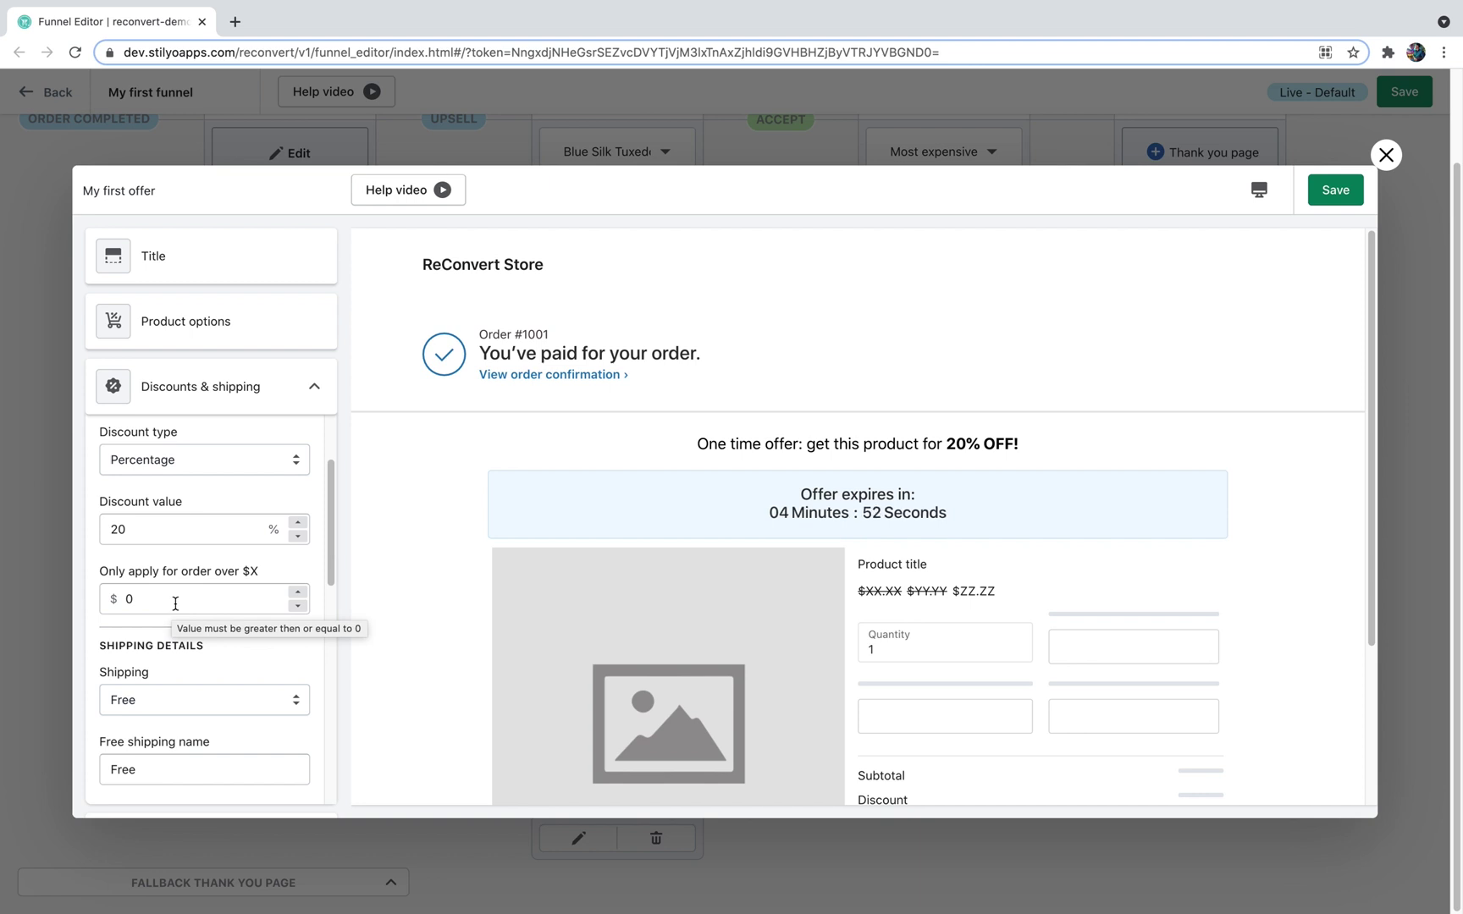
{"action": "double_click", "coordinate": [175, 602]}
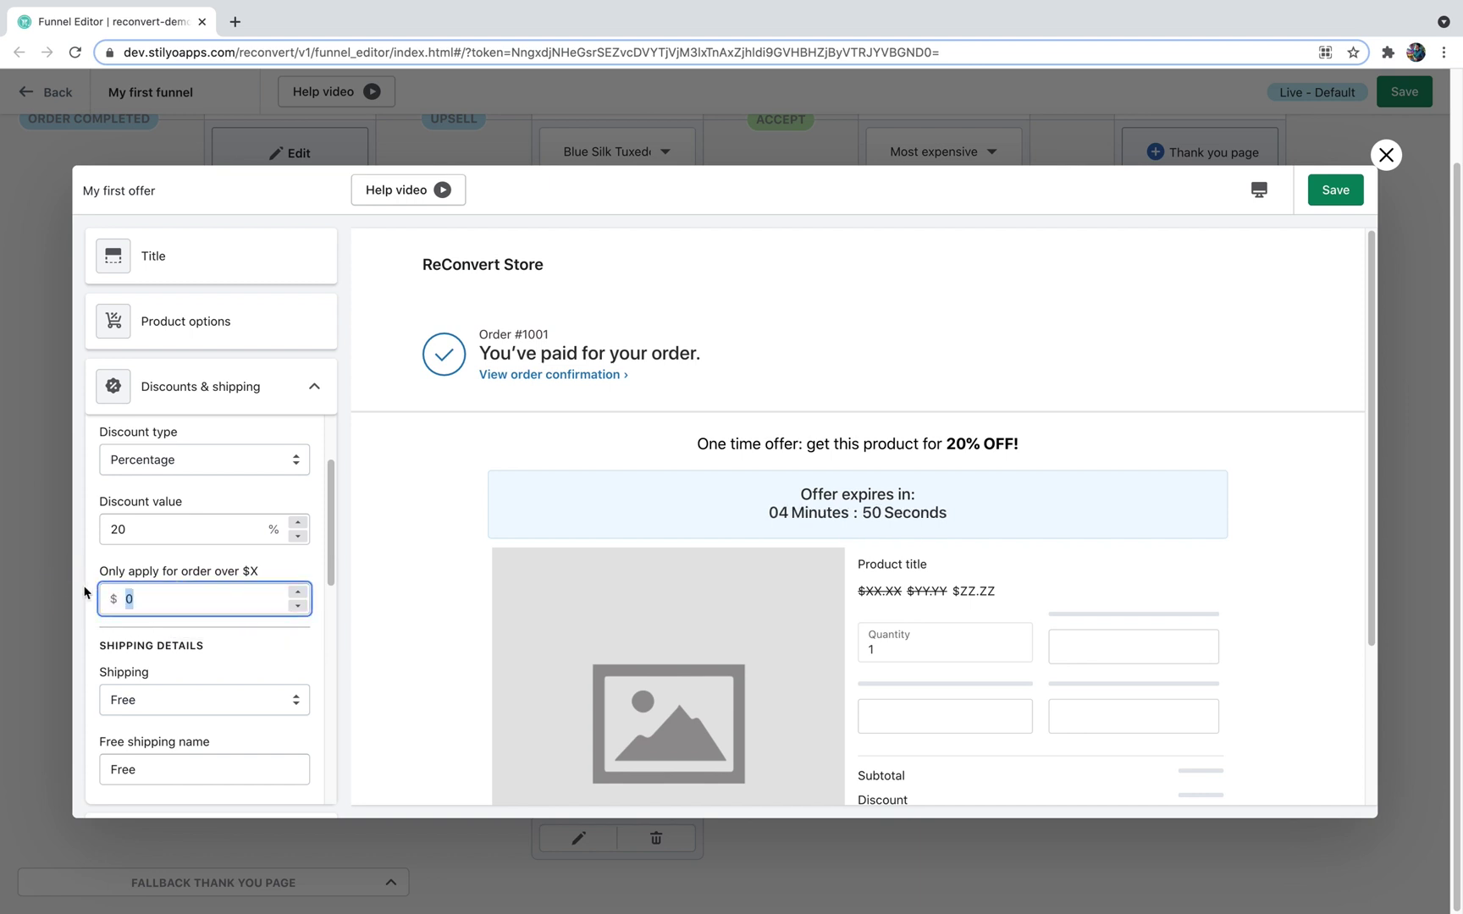
{"action": "type", "text": "100"}
{"action": "double_click", "coordinate": [175, 599]}
{"action": "key", "text": "BackSpace"}
Try the Managed by shopify shipping option with its fallback rate setting, and return shipping to Free.
{"action": "scroll", "coordinate": [273, 566], "scroll_direction": "down", "scroll_amount": 5}
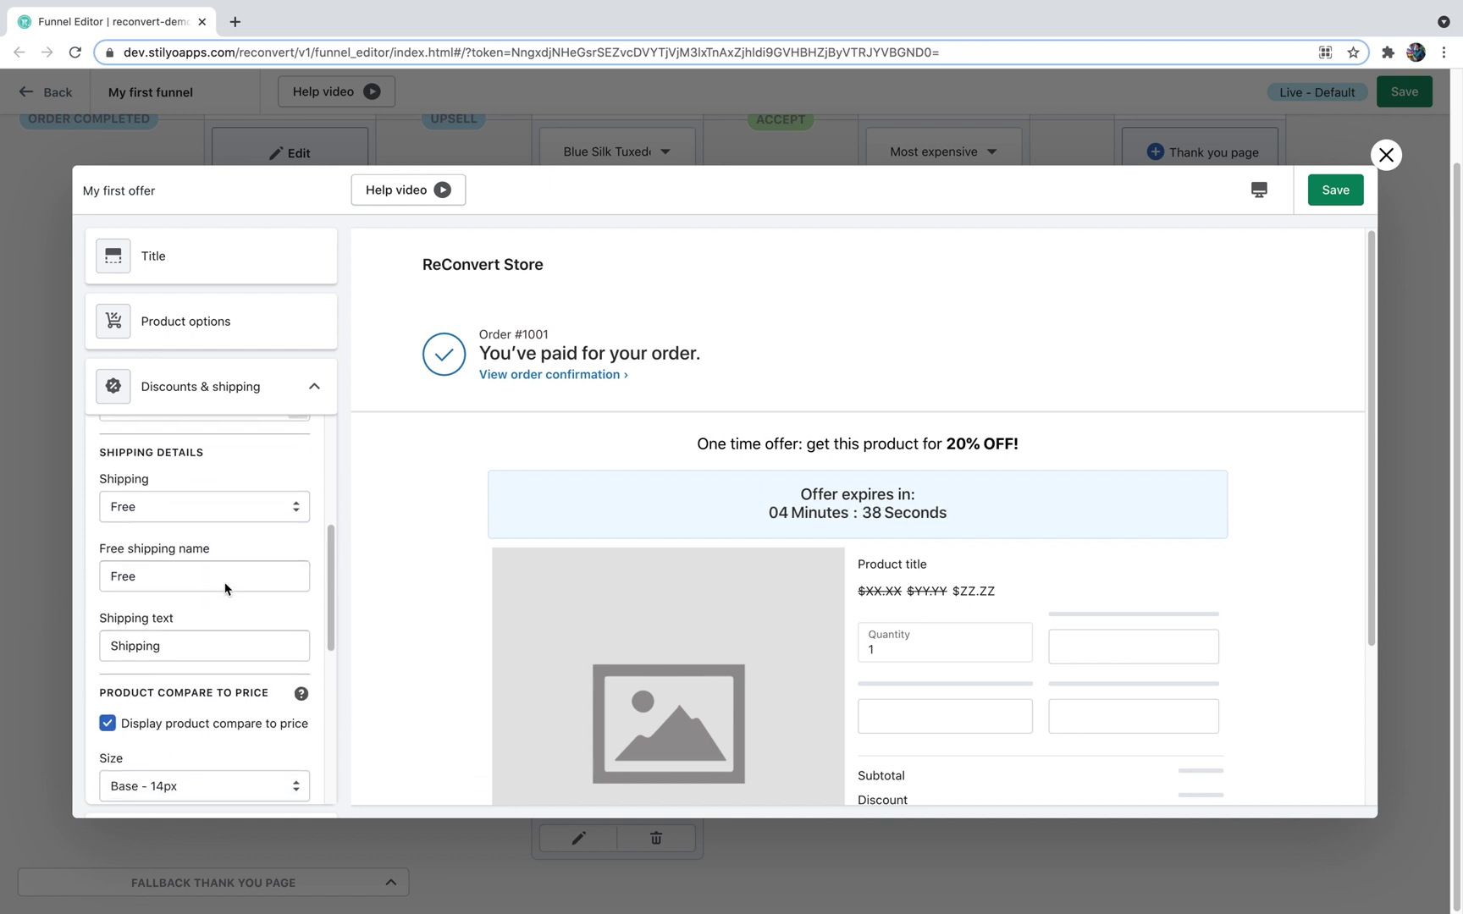
{"action": "left_click", "coordinate": [167, 507]}
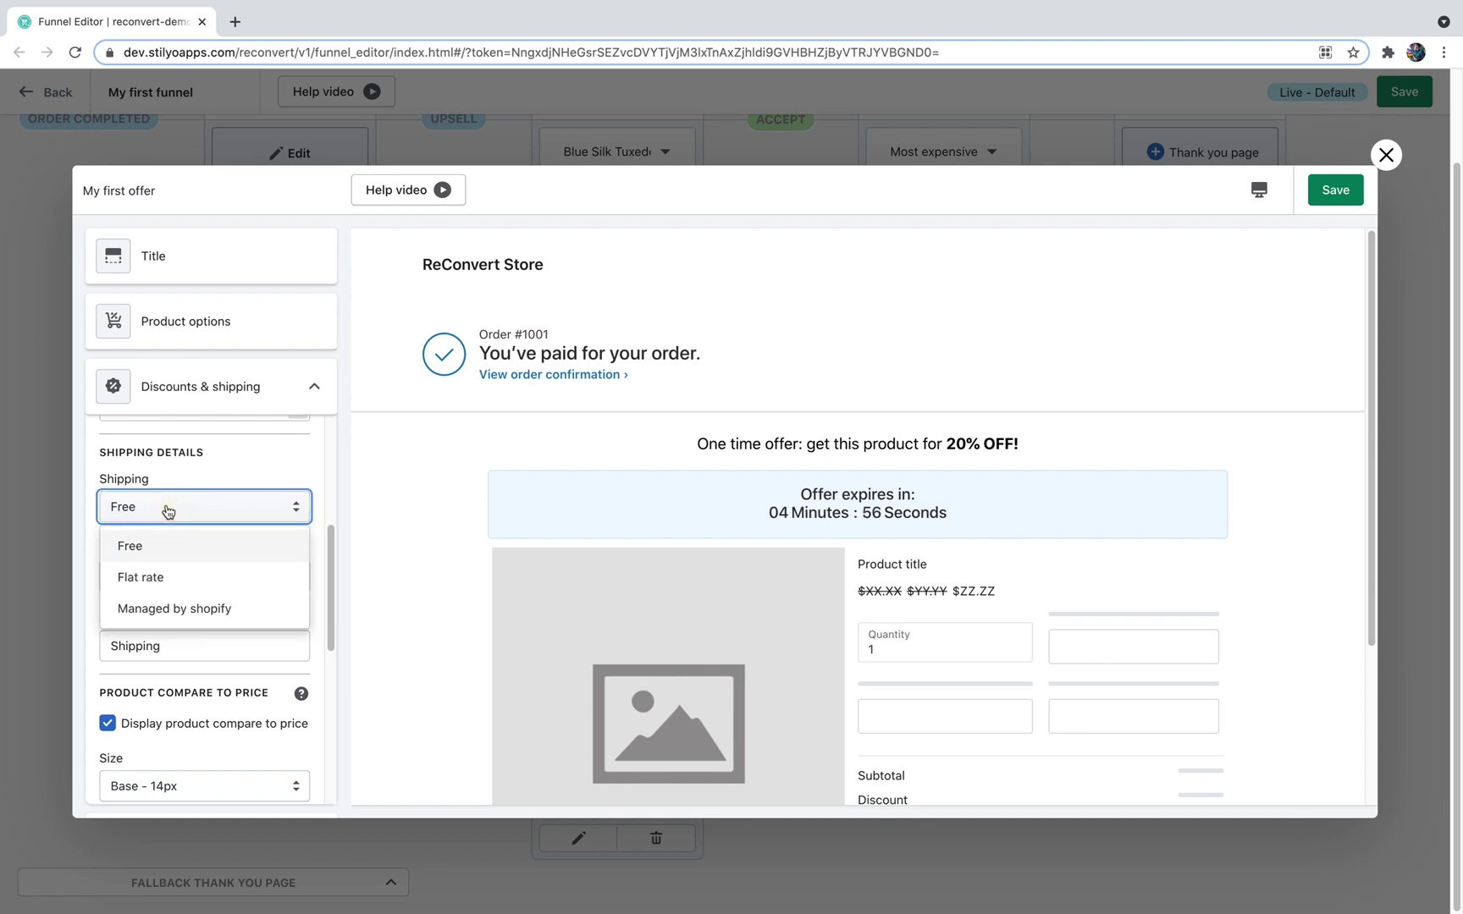
{"action": "left_click", "coordinate": [172, 616]}
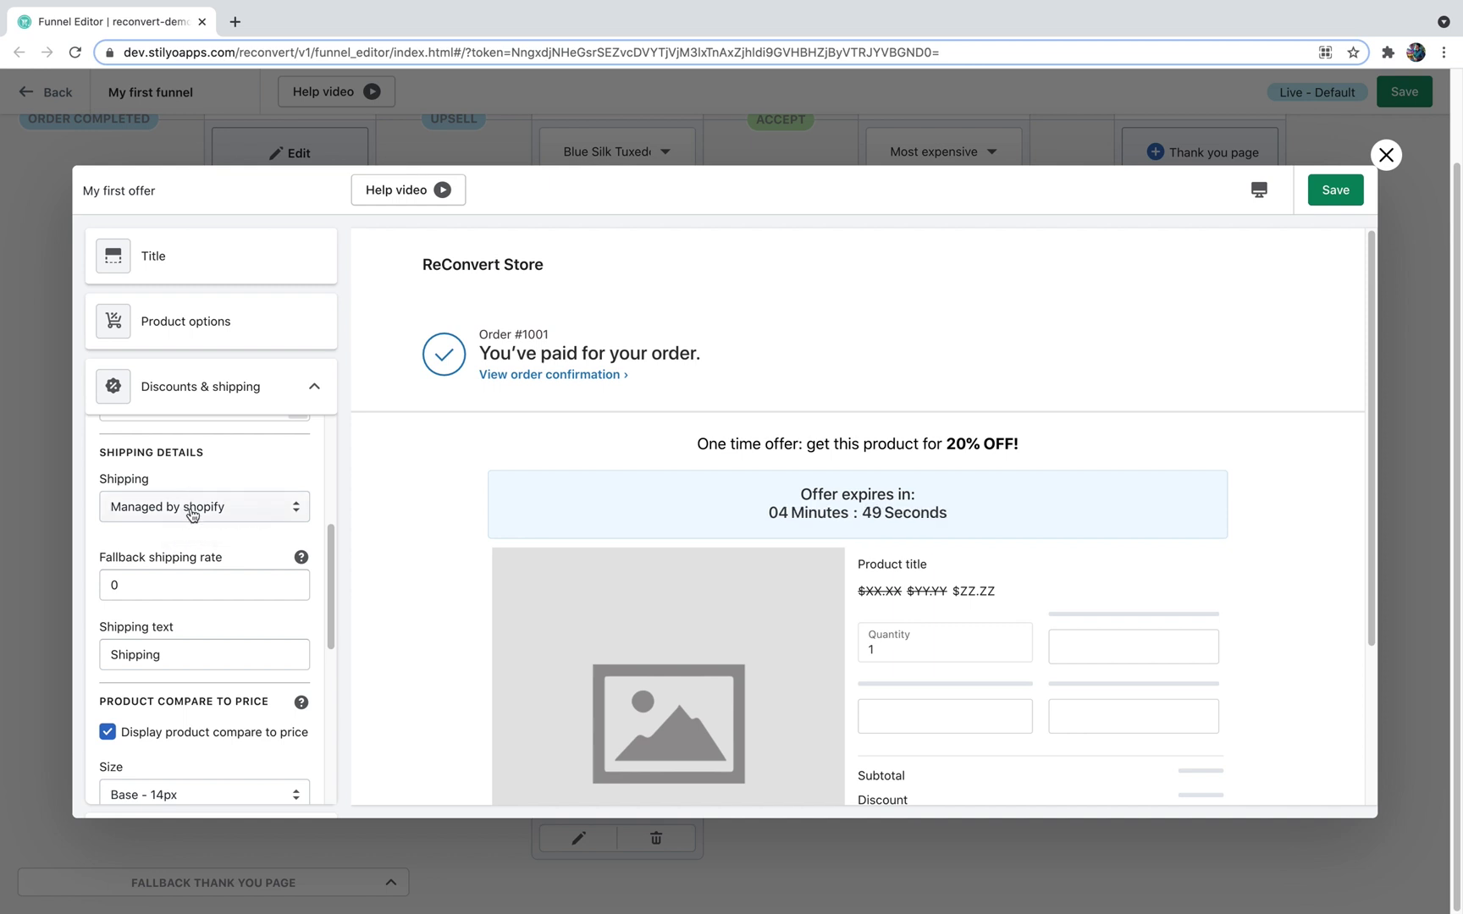
{"action": "mouse_move", "coordinate": [302, 564]}
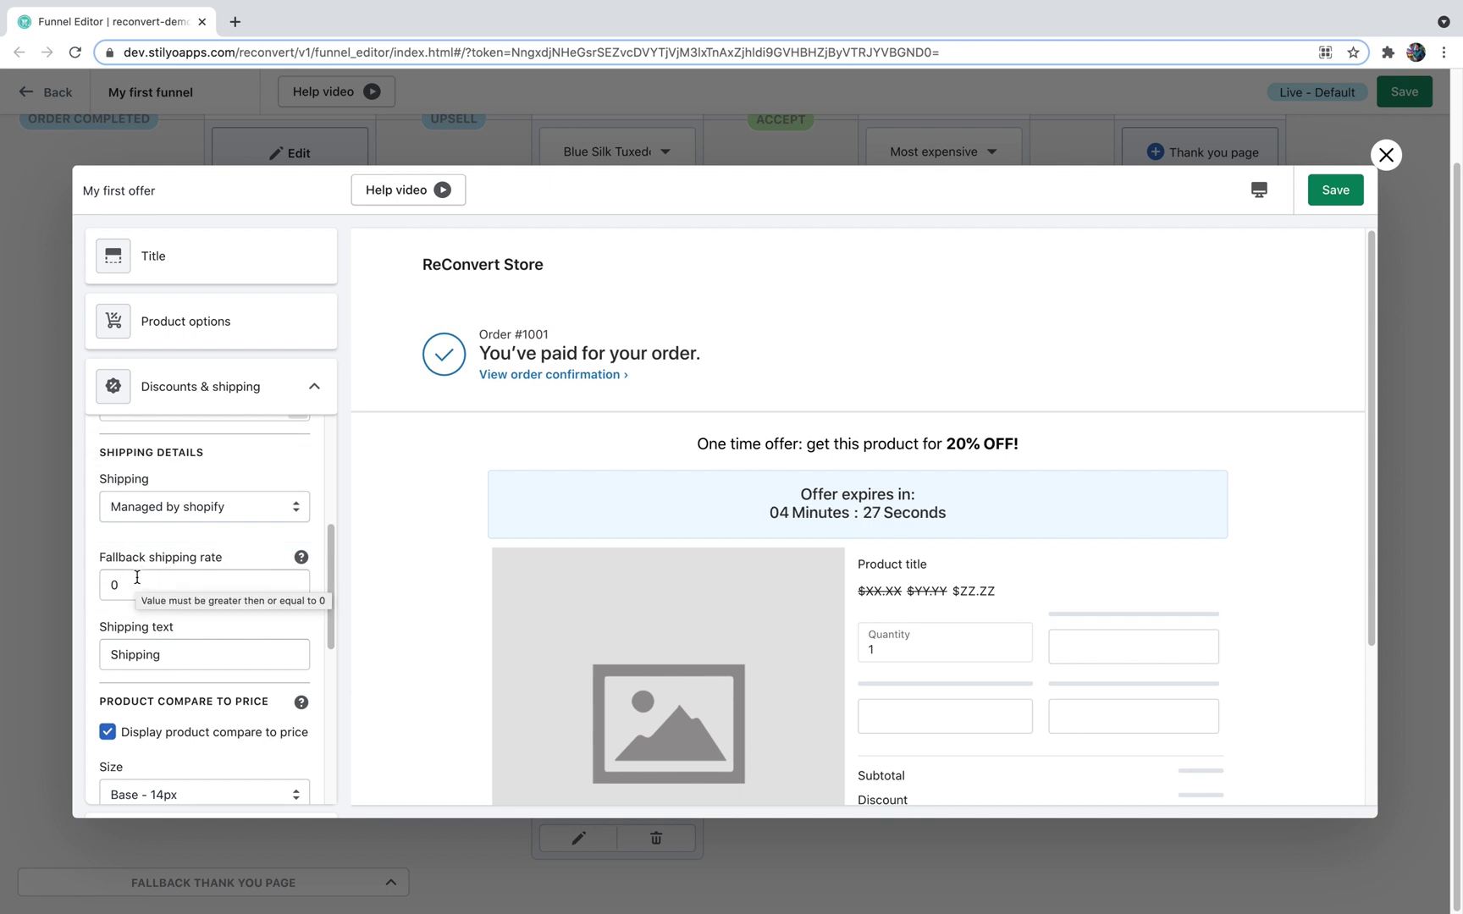
{"action": "left_click", "coordinate": [153, 510]}
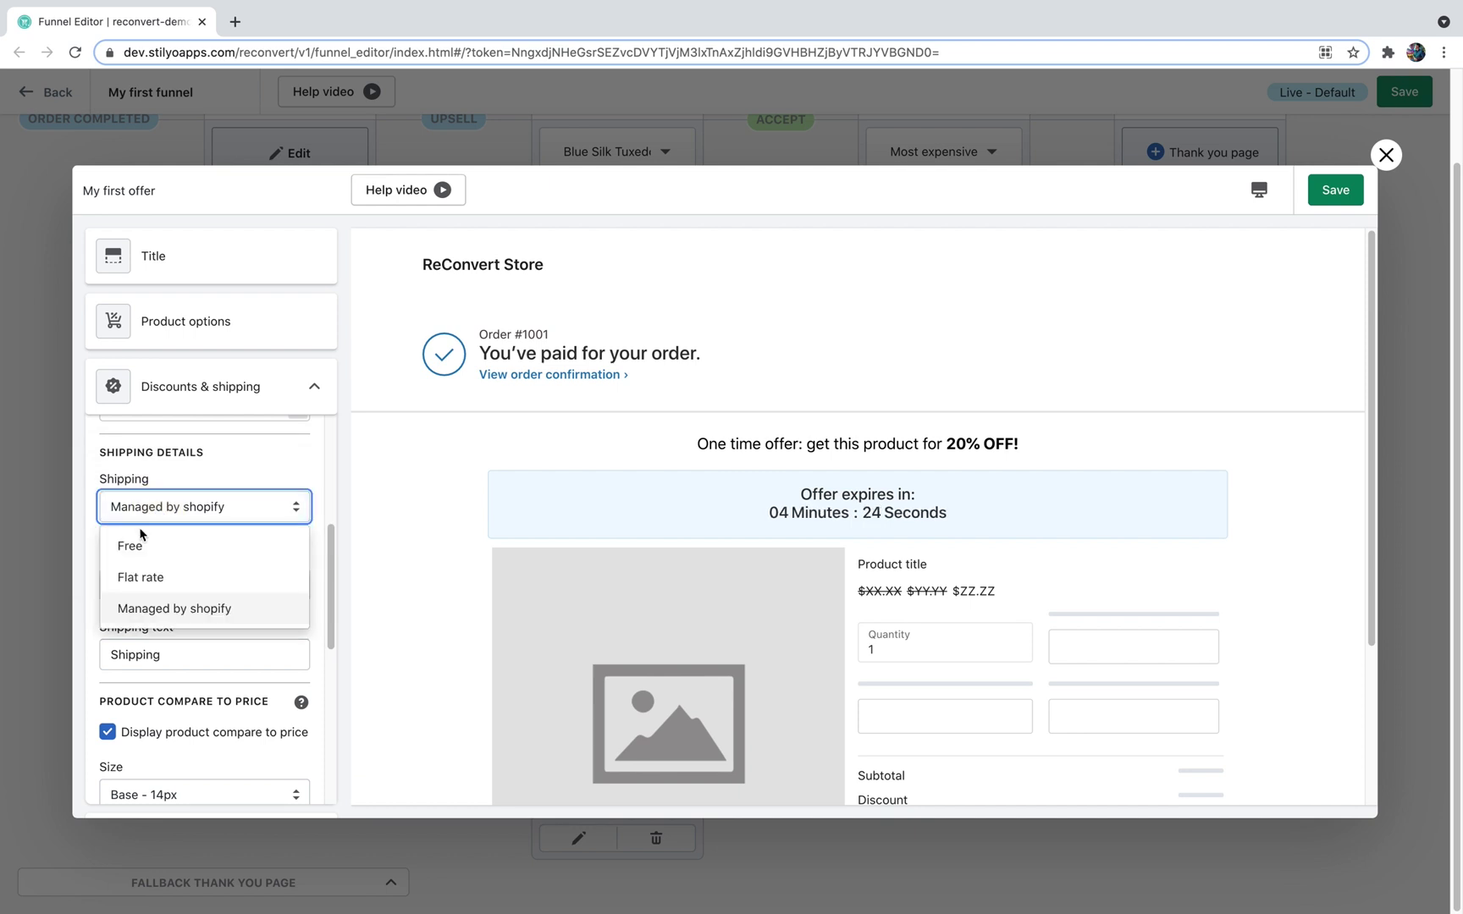
{"action": "left_click", "coordinate": [134, 545]}
Turn off the display of the original product price.
{"action": "scroll", "coordinate": [169, 550], "scroll_direction": "down", "scroll_amount": 3}
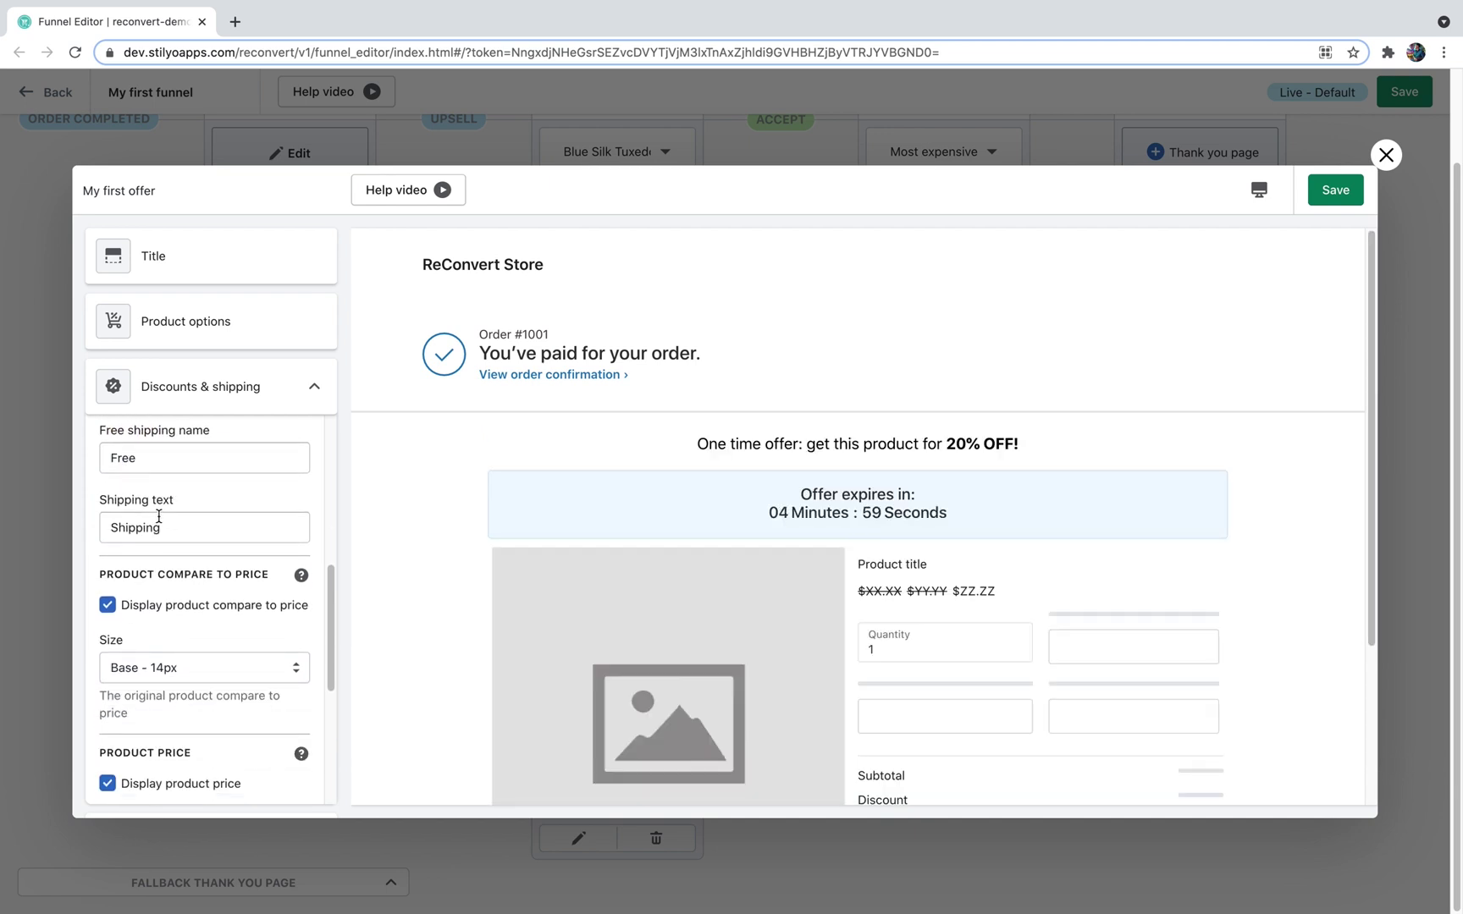
{"action": "scroll", "coordinate": [635, 575], "scroll_direction": "down", "scroll_amount": 3}
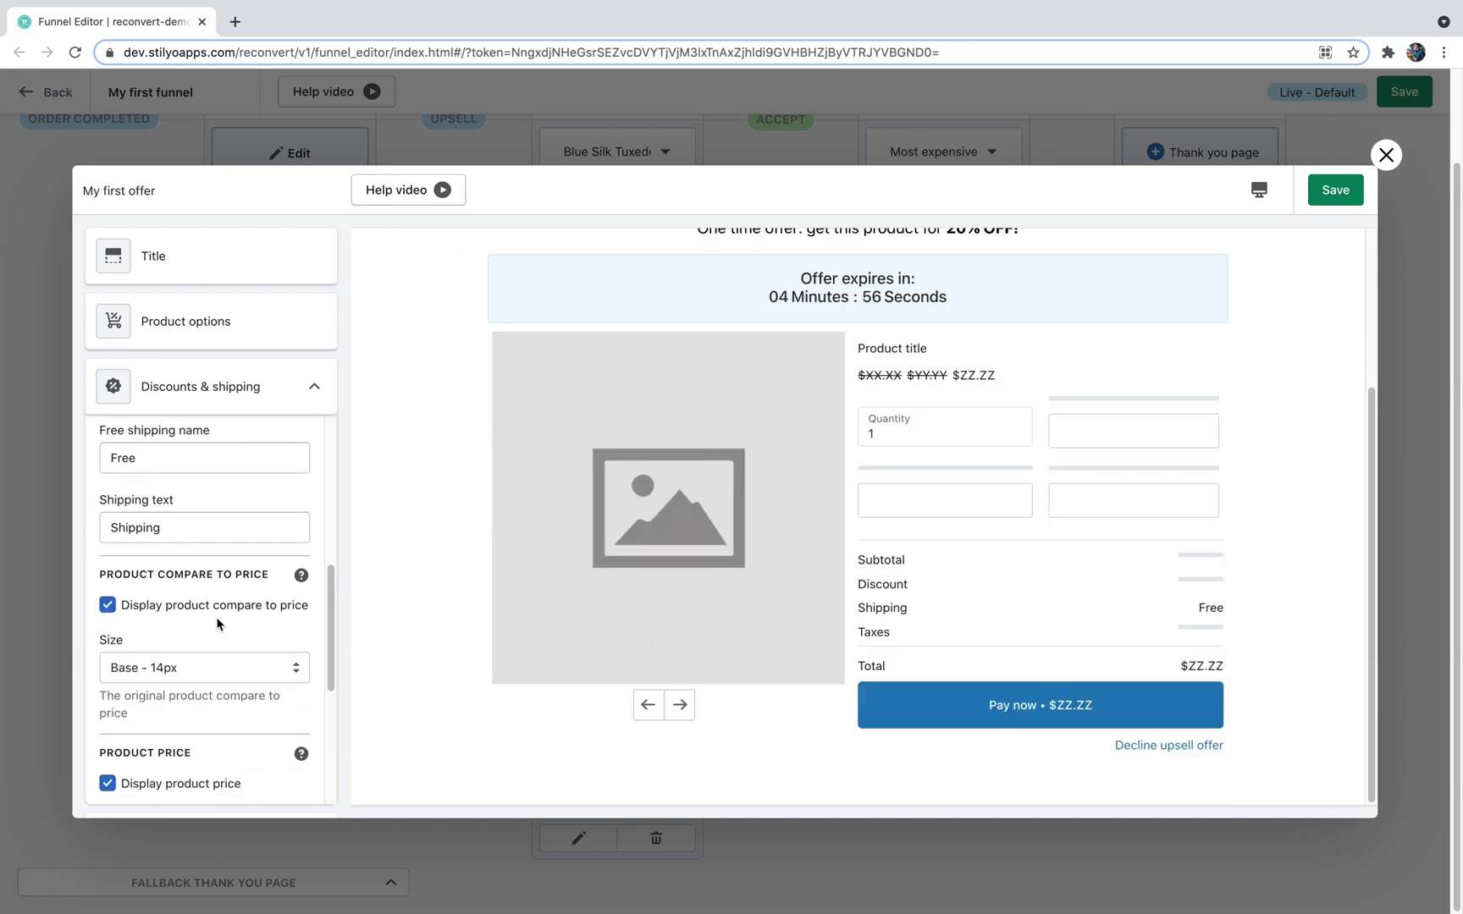
{"action": "scroll", "coordinate": [217, 624], "scroll_direction": "down", "scroll_amount": 2}
{"action": "scroll", "coordinate": [216, 627], "scroll_direction": "down", "scroll_amount": 2}
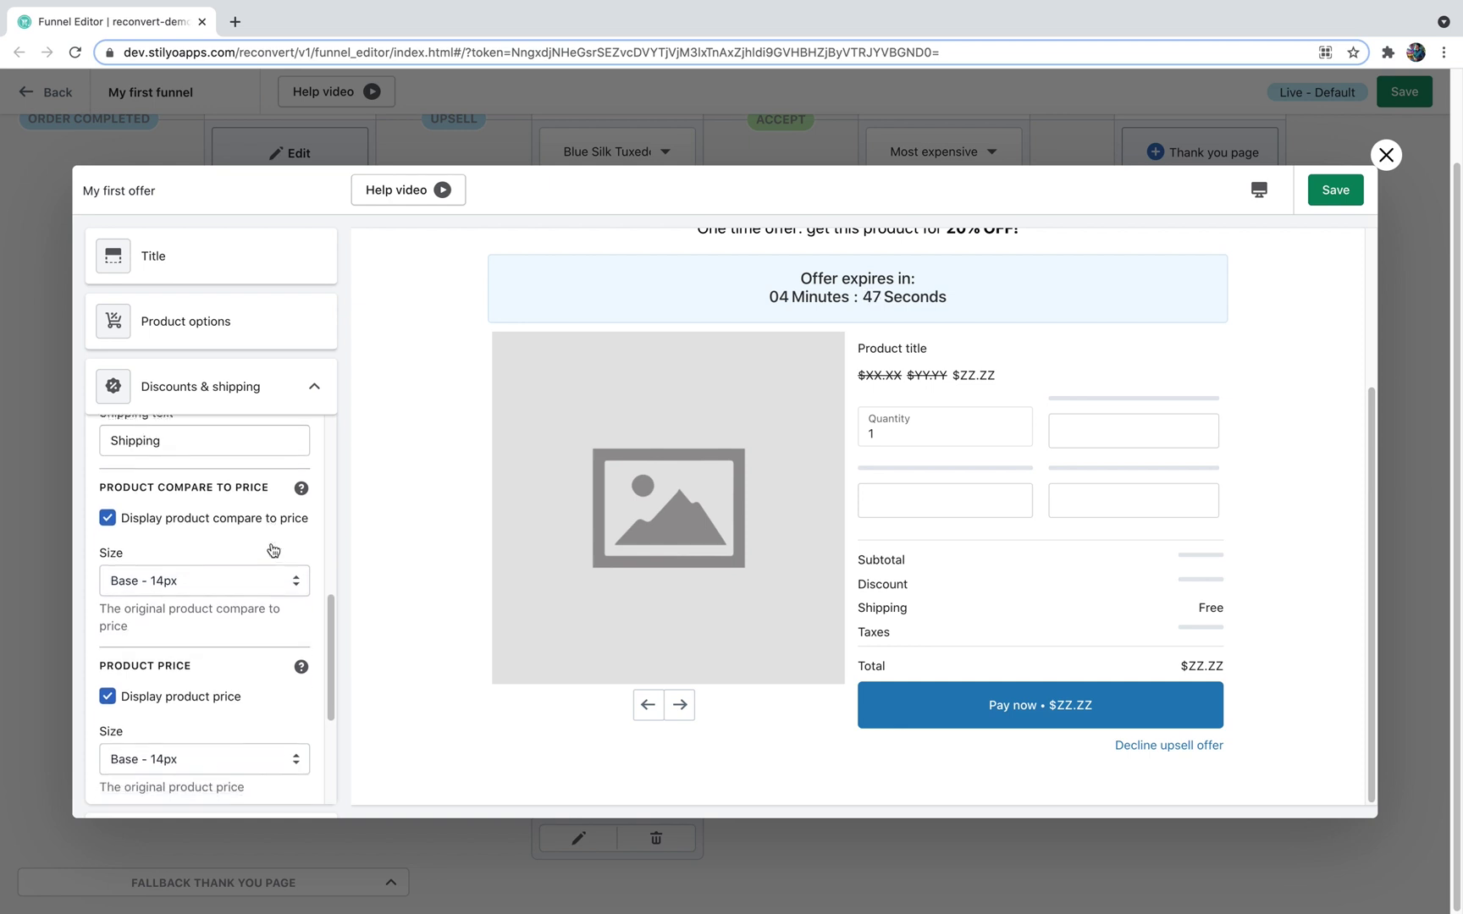
{"action": "triple_click", "coordinate": [969, 373]}
{"action": "left_click", "coordinate": [967, 434]}
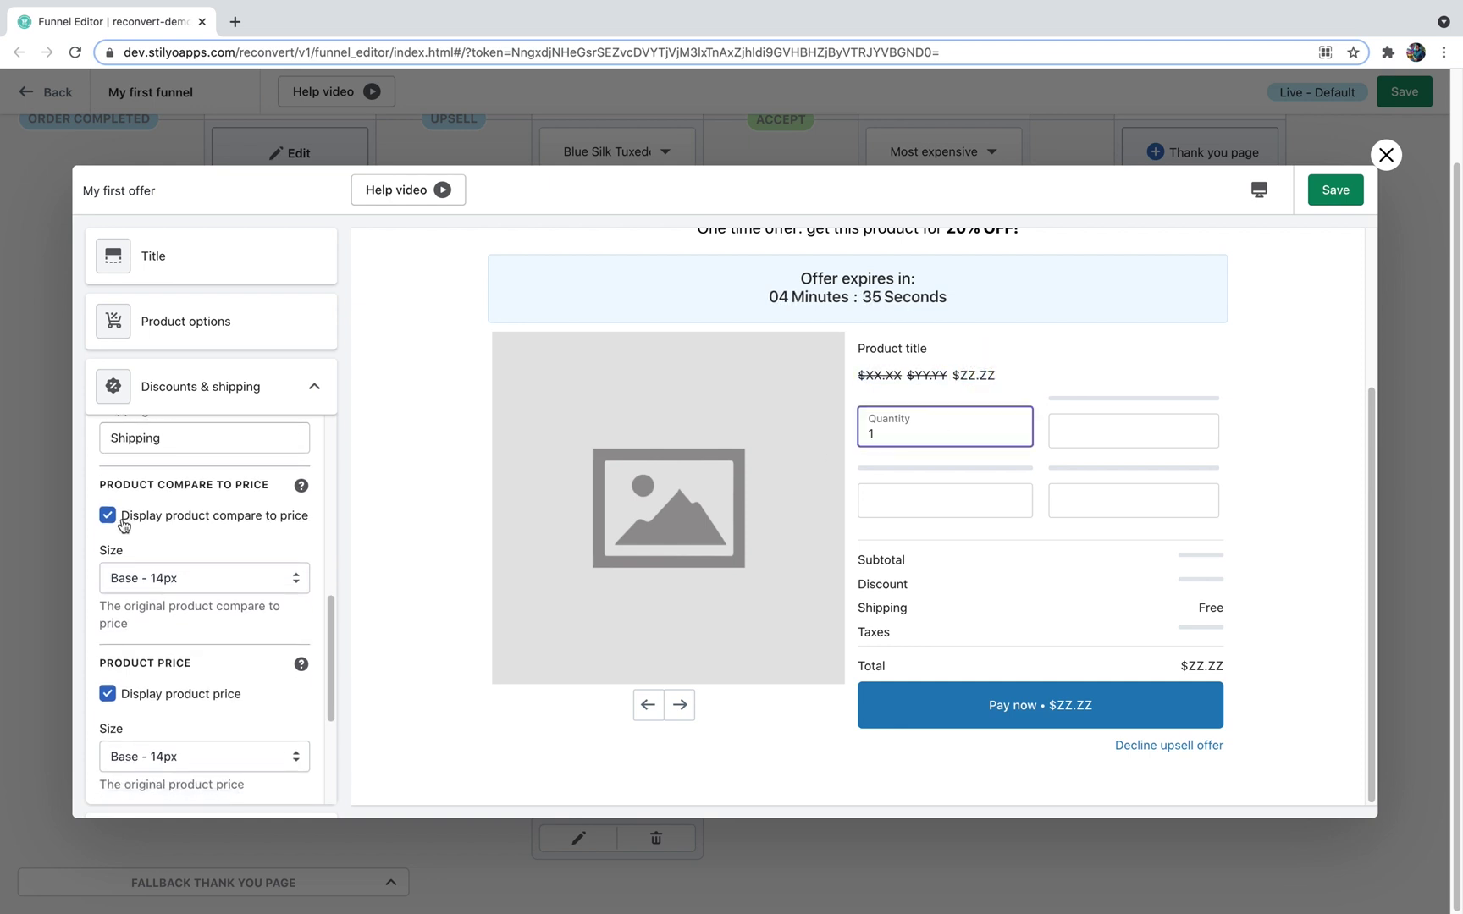
{"action": "scroll", "coordinate": [118, 521], "scroll_direction": "down", "scroll_amount": 1}
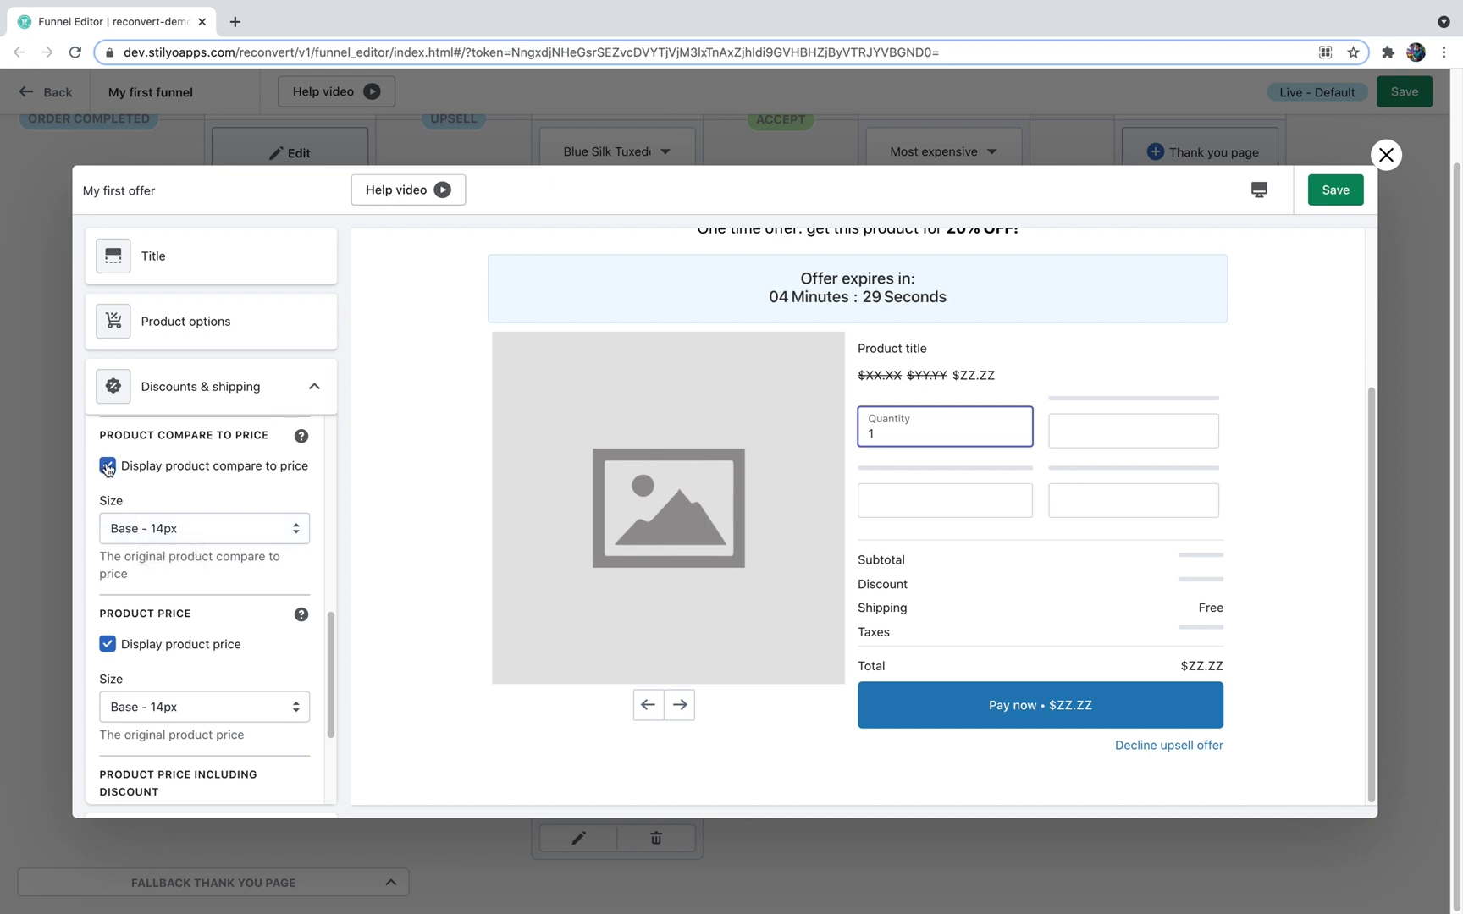
{"action": "scroll", "coordinate": [186, 549], "scroll_direction": "down", "scroll_amount": 2}
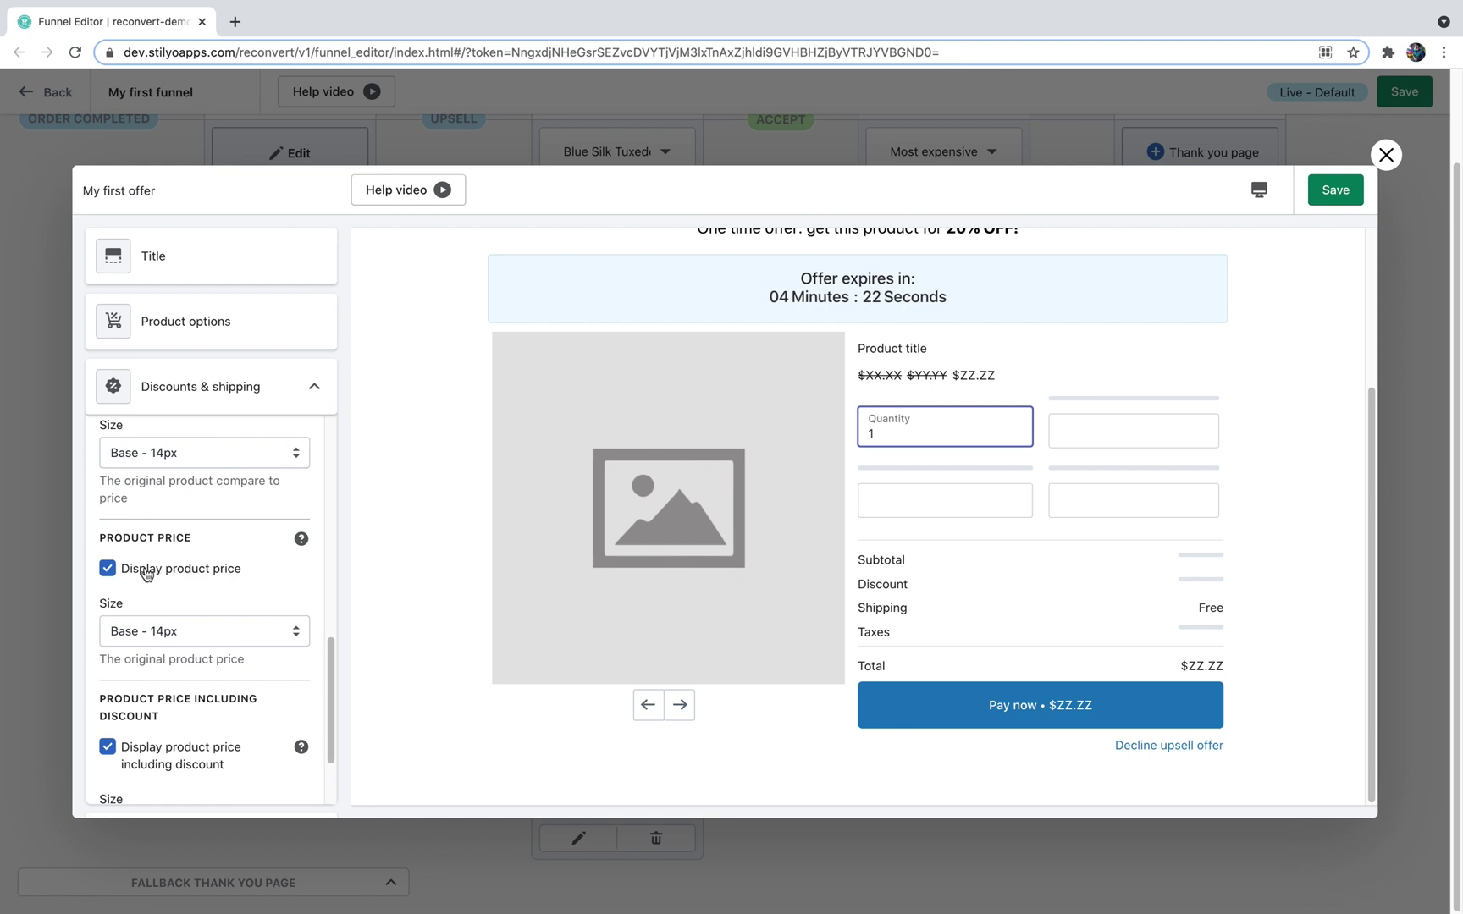
{"action": "left_click", "coordinate": [108, 570]}
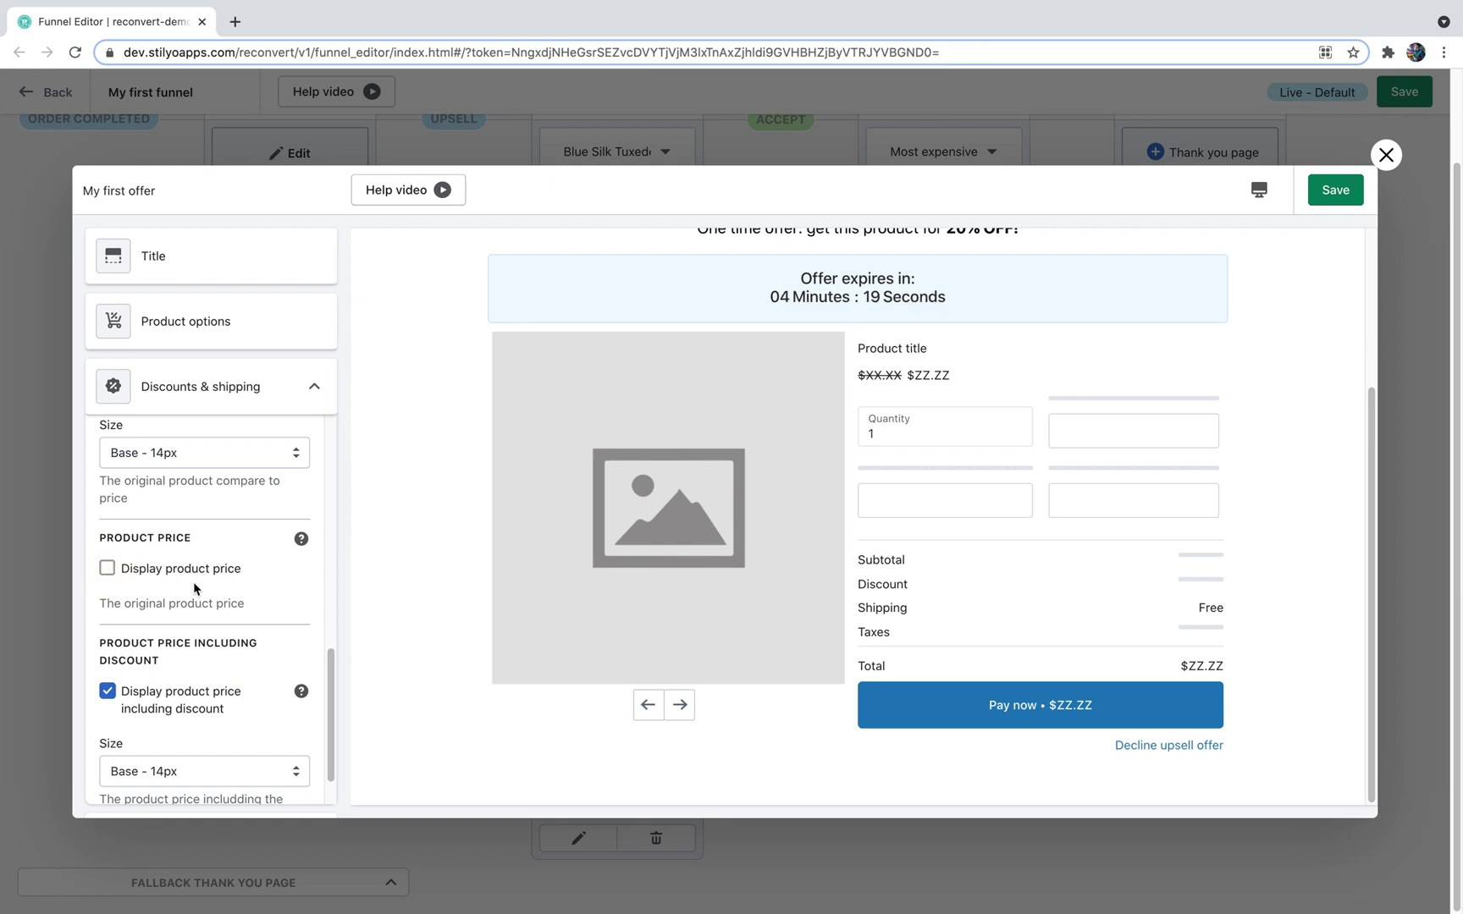
Set the size of the product price including discount to Large - 18px and close the discount and shipping settings.
{"action": "scroll", "coordinate": [193, 581], "scroll_direction": "down", "scroll_amount": 1}
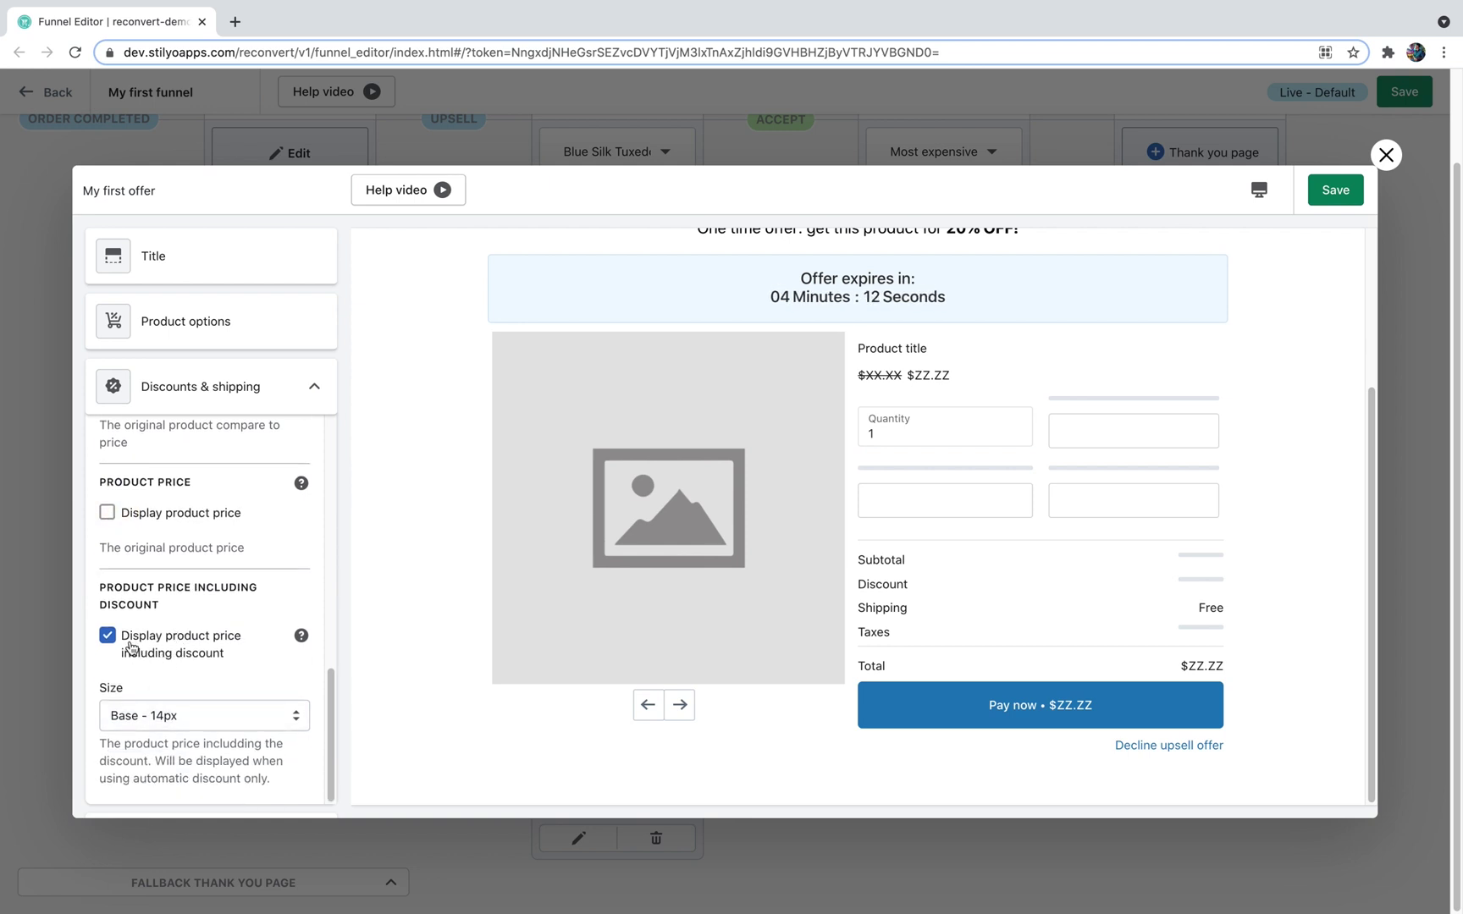
{"action": "left_click", "coordinate": [153, 716]}
{"action": "scroll", "coordinate": [148, 728], "scroll_direction": "down", "scroll_amount": 1}
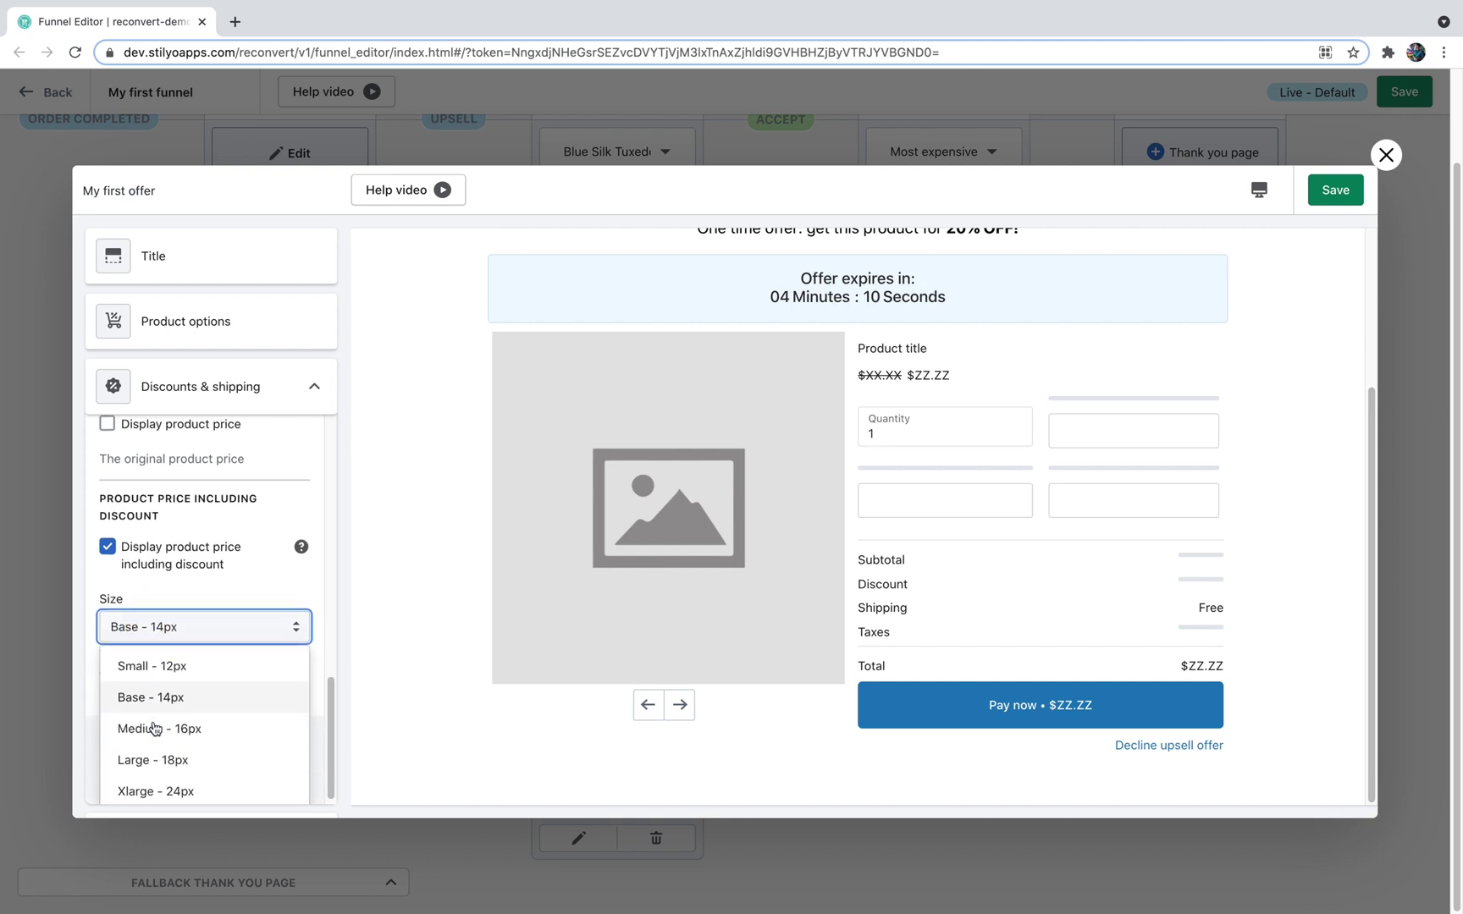
{"action": "left_click", "coordinate": [159, 758]}
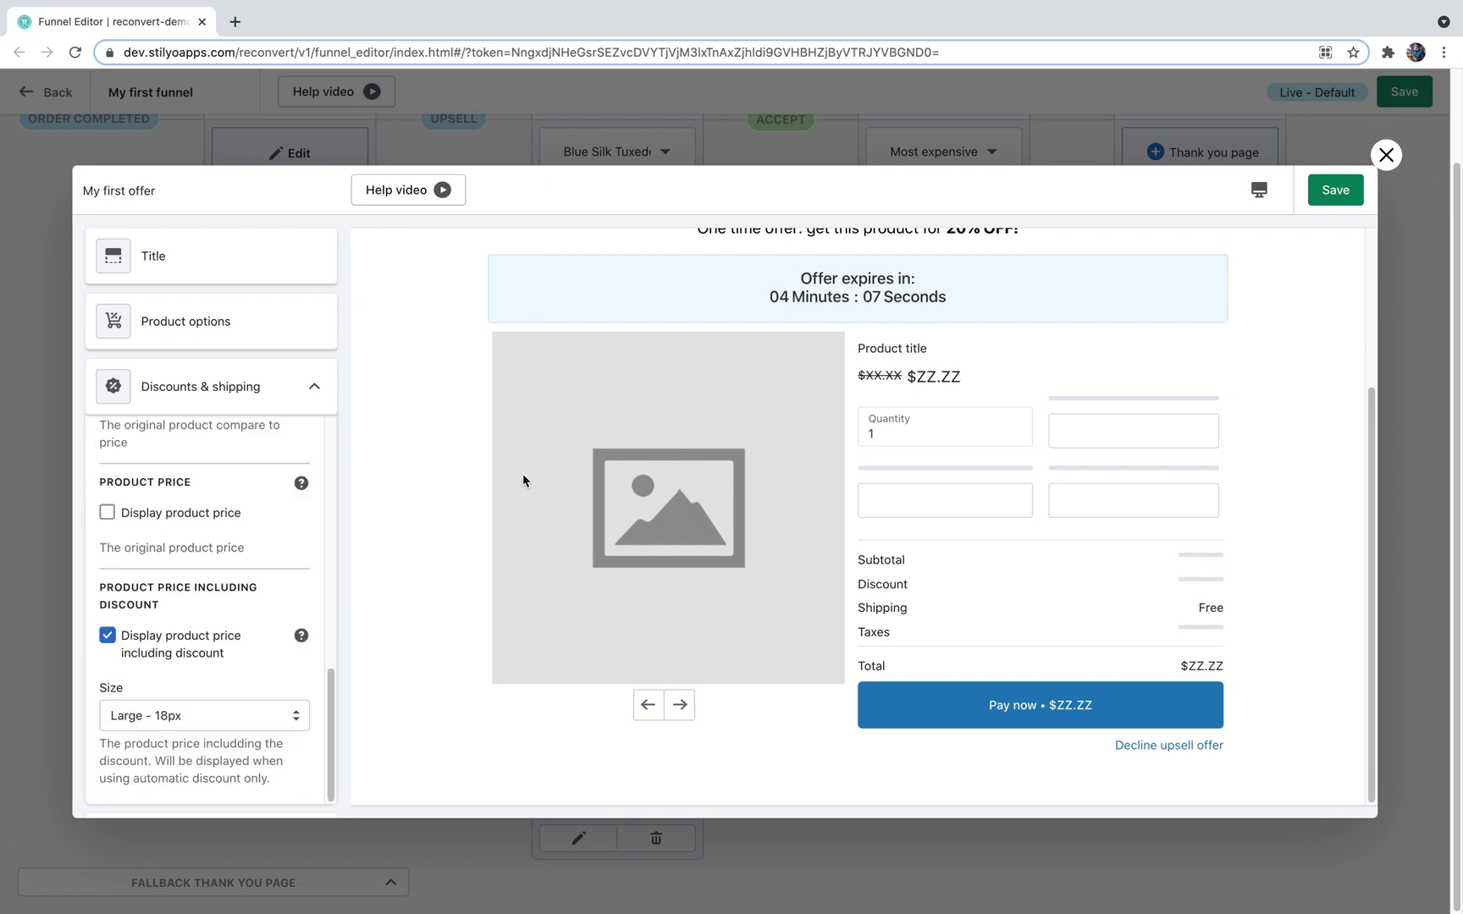
{"action": "left_click", "coordinate": [312, 388]}
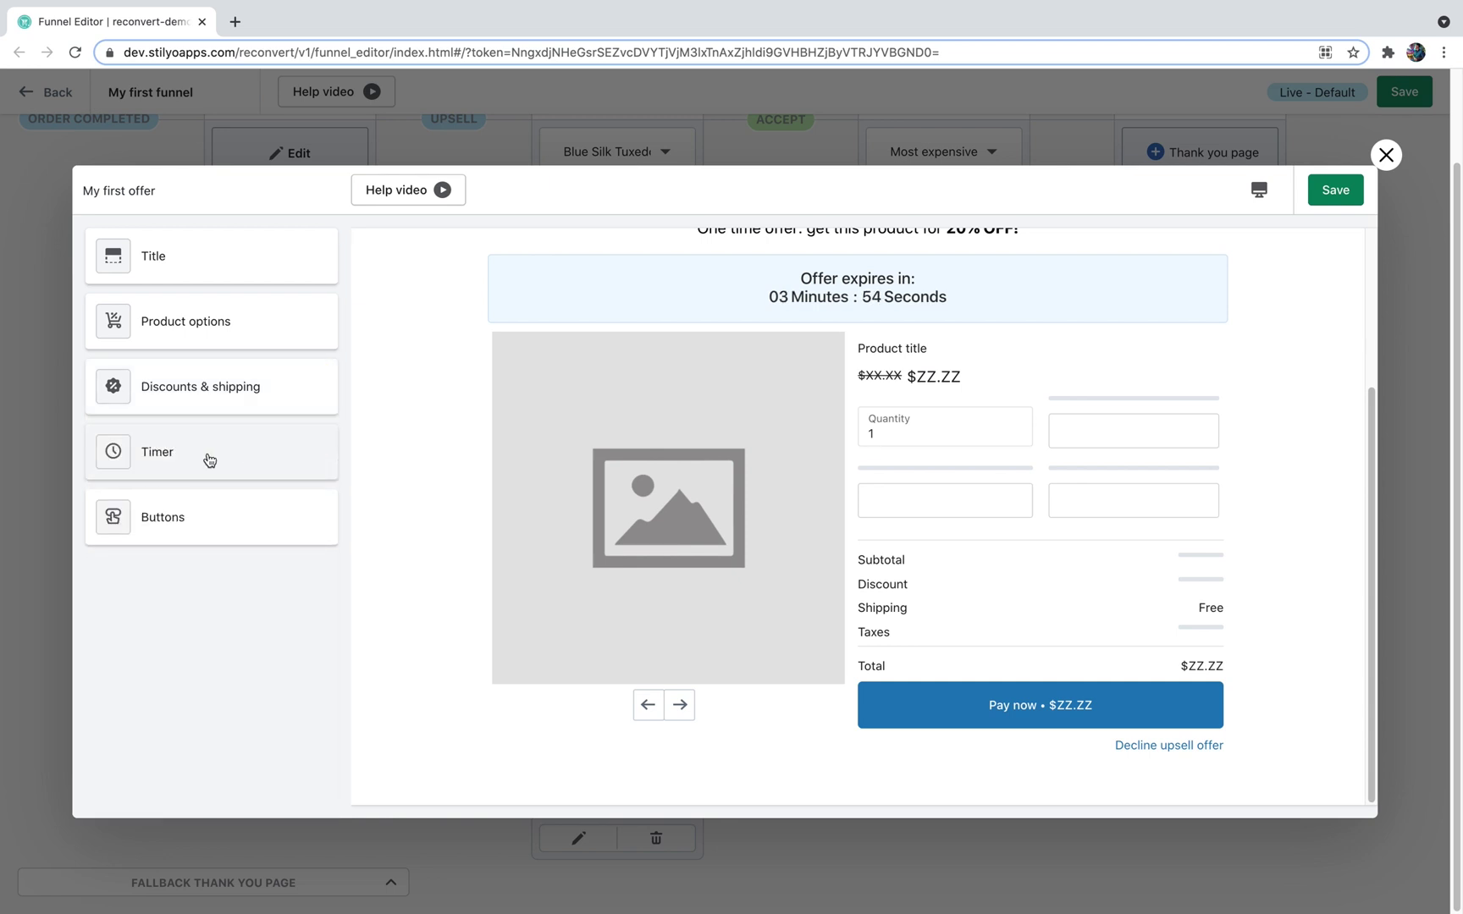
Open the offer's timer settings, toggle the timer off and back on, and review its text and display options.
{"action": "left_click", "coordinate": [209, 459]}
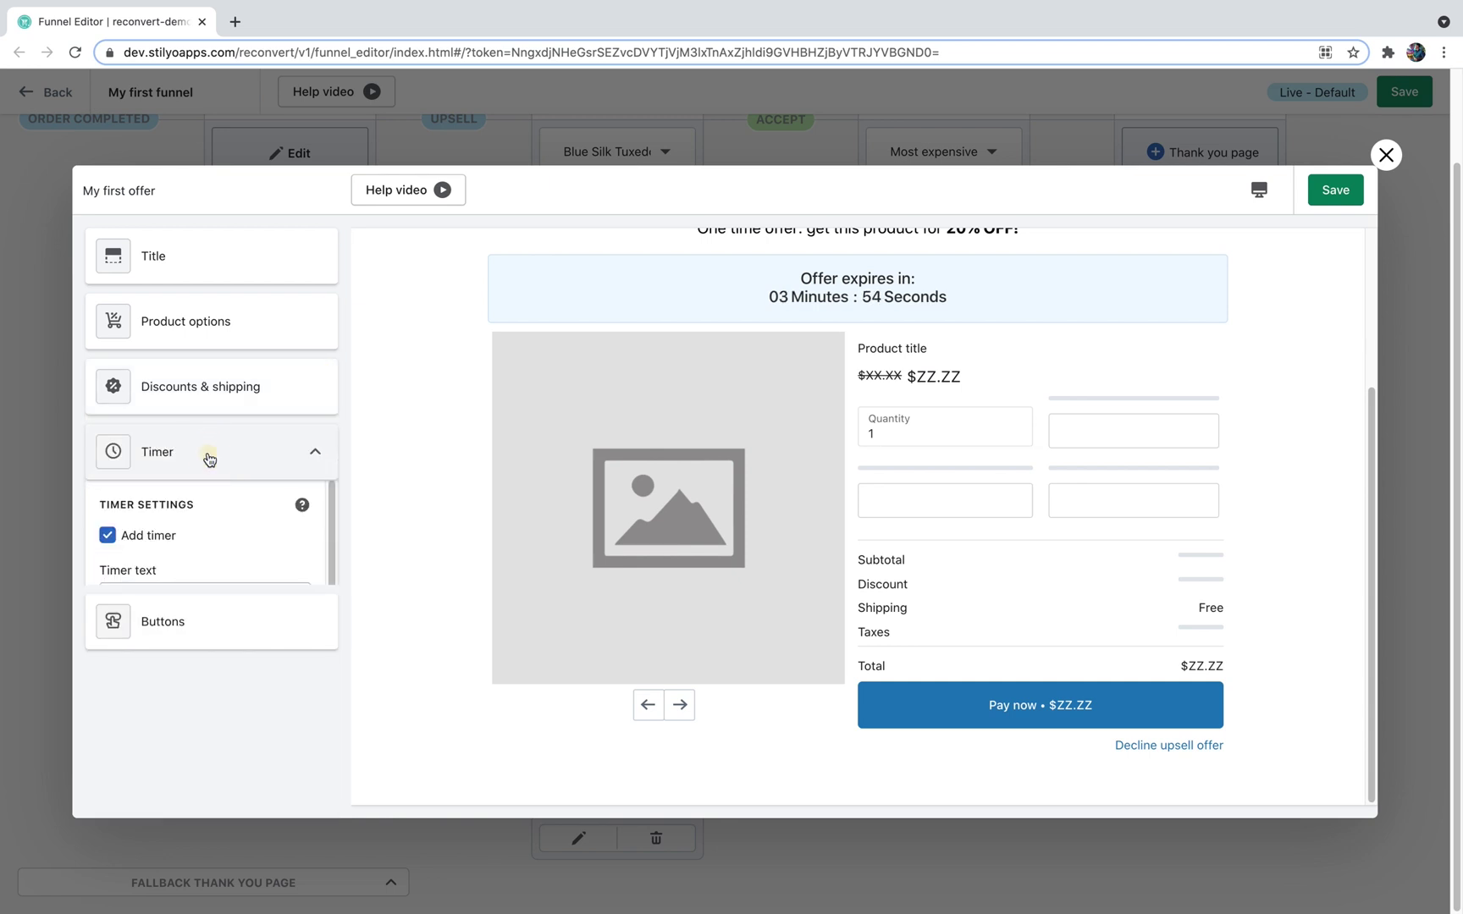
{"action": "left_click", "coordinate": [108, 538]}
{"action": "left_click", "coordinate": [108, 538]}
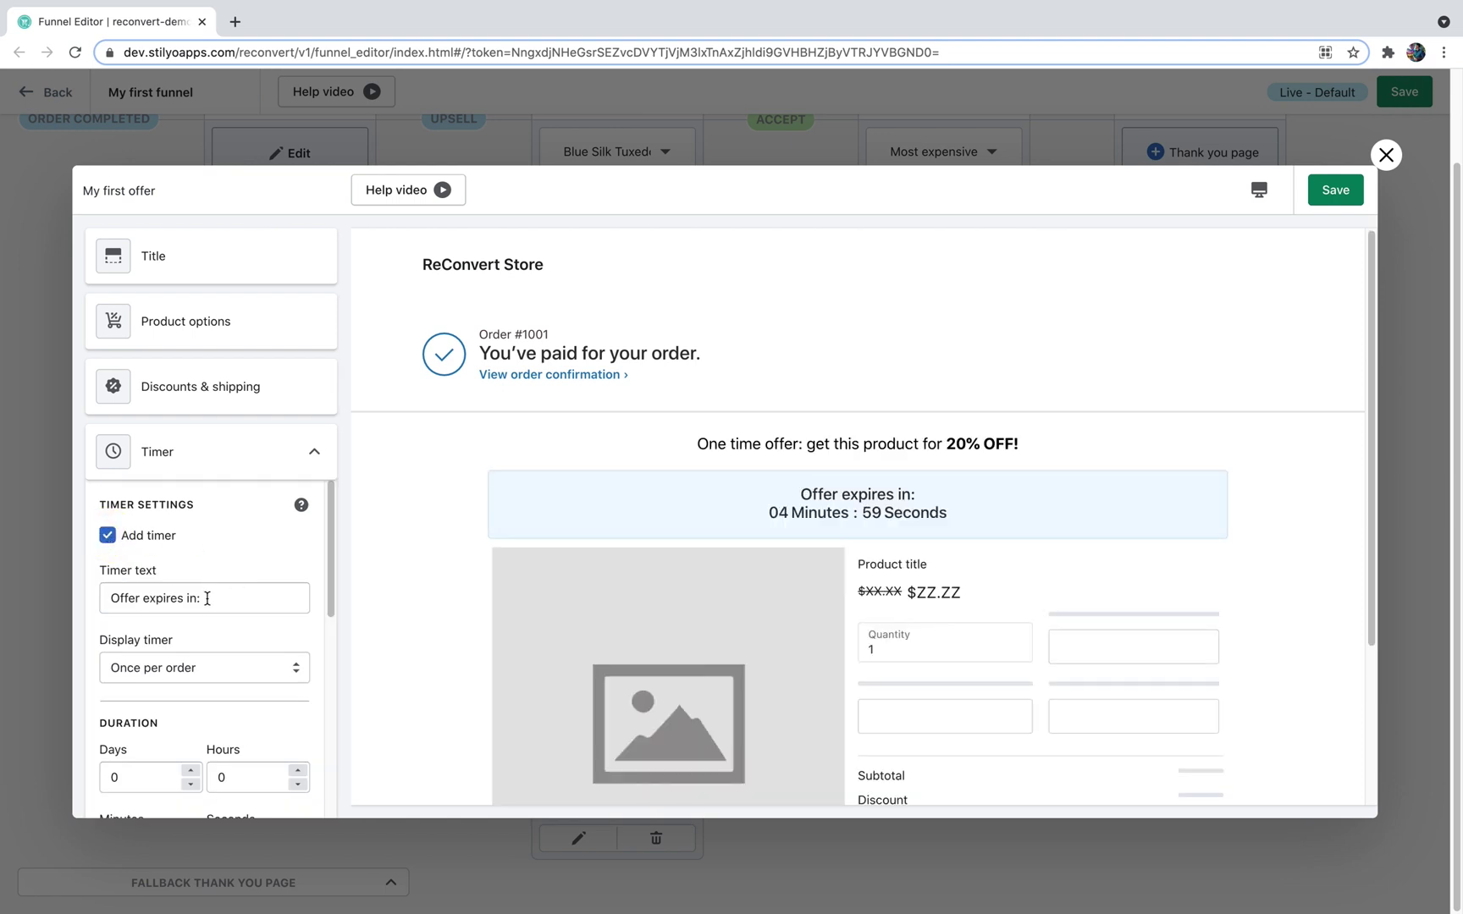
{"action": "scroll", "coordinate": [611, 385], "scroll_direction": "down", "scroll_amount": 1}
{"action": "scroll", "coordinate": [211, 508], "scroll_direction": "down", "scroll_amount": 2}
{"action": "triple_click", "coordinate": [170, 449]}
{"action": "left_click", "coordinate": [624, 450]}
{"action": "scroll", "coordinate": [209, 454], "scroll_direction": "down", "scroll_amount": 1}
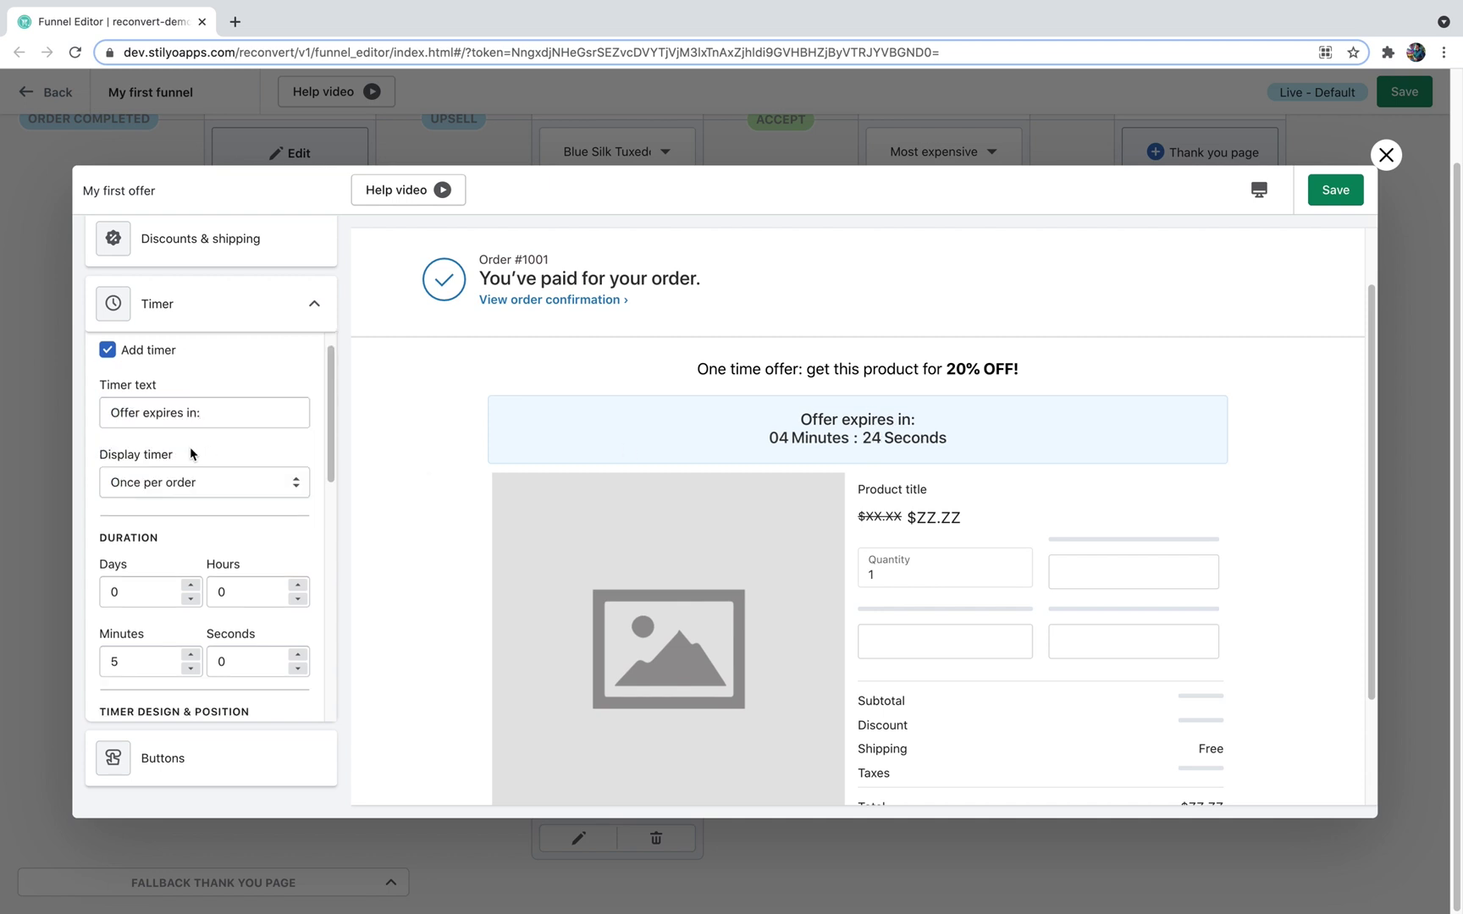
Review the options for how often the timer is displayed and its duration settings.
{"action": "left_click", "coordinate": [218, 482]}
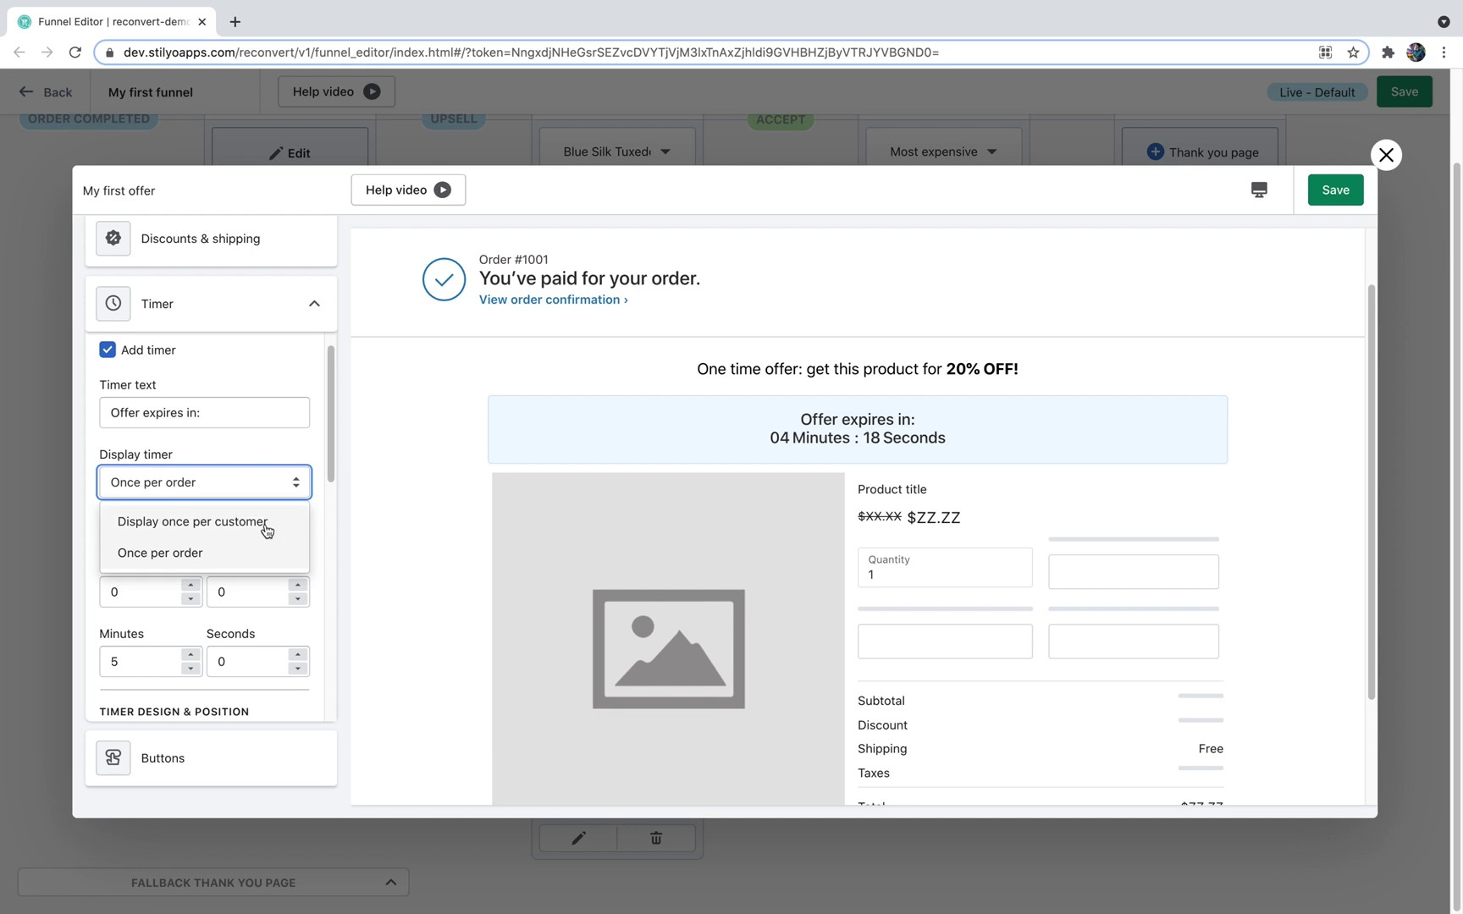
{"action": "left_click", "coordinate": [263, 452]}
{"action": "scroll", "coordinate": [254, 485], "scroll_direction": "down", "scroll_amount": 2}
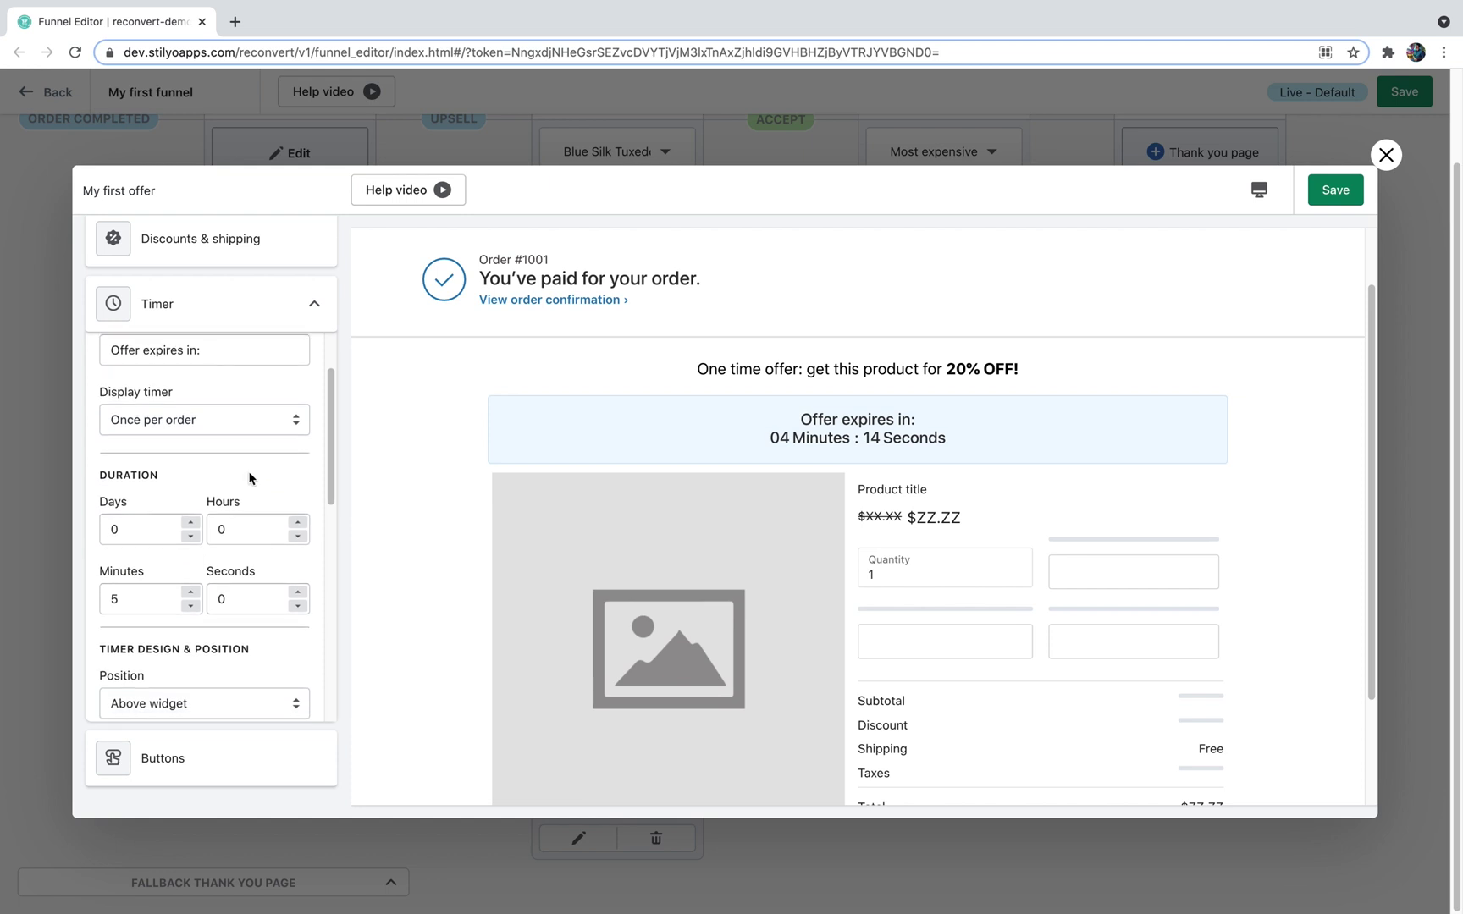
{"action": "scroll", "coordinate": [252, 486], "scroll_direction": "down", "scroll_amount": 1}
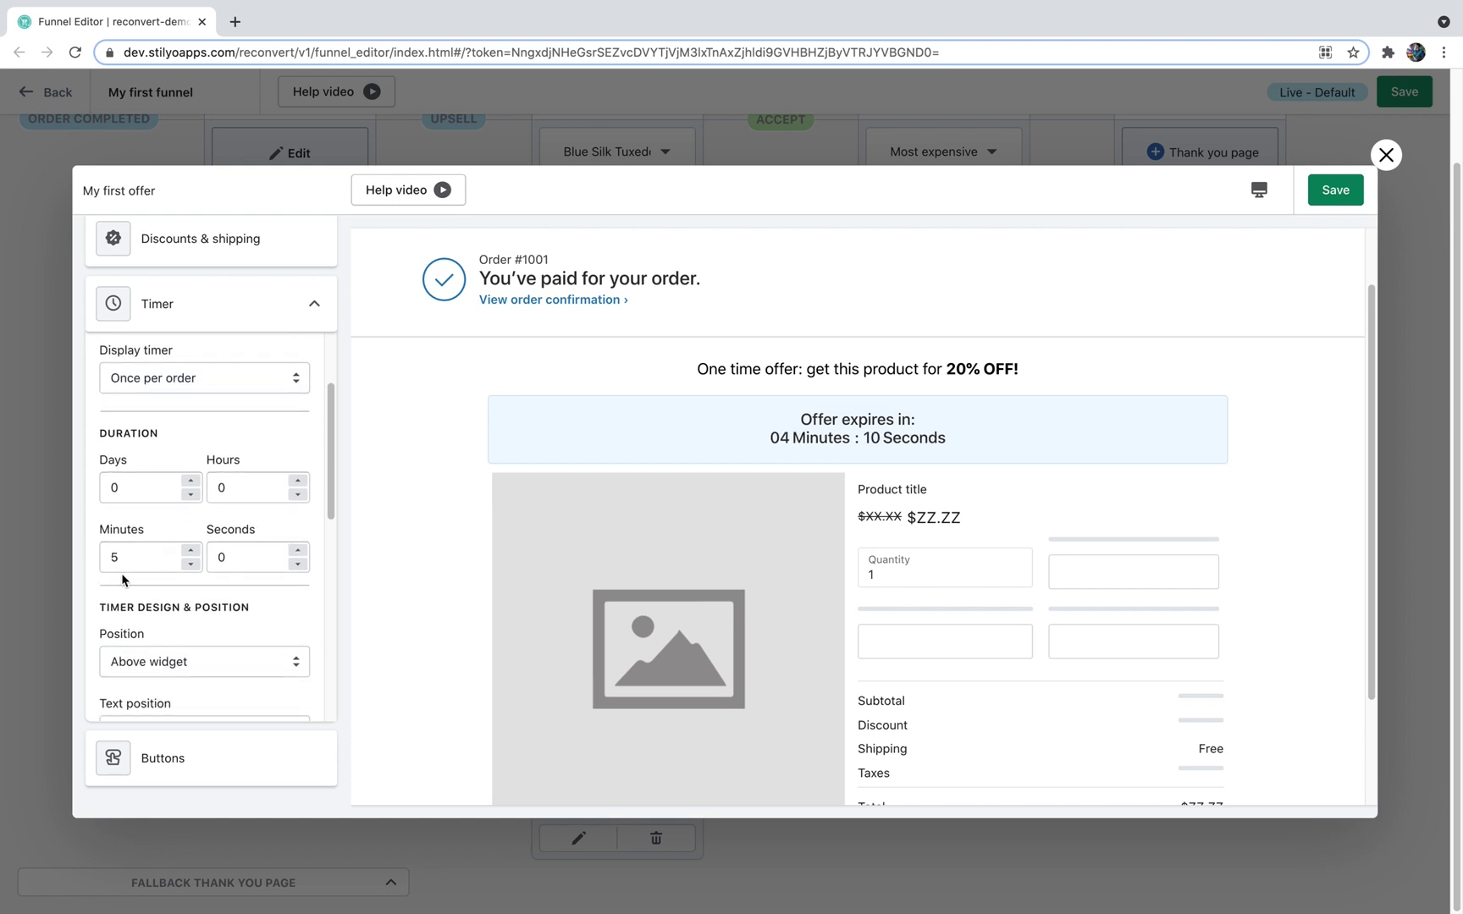
{"action": "scroll", "coordinate": [132, 555], "scroll_direction": "down", "scroll_amount": 5}
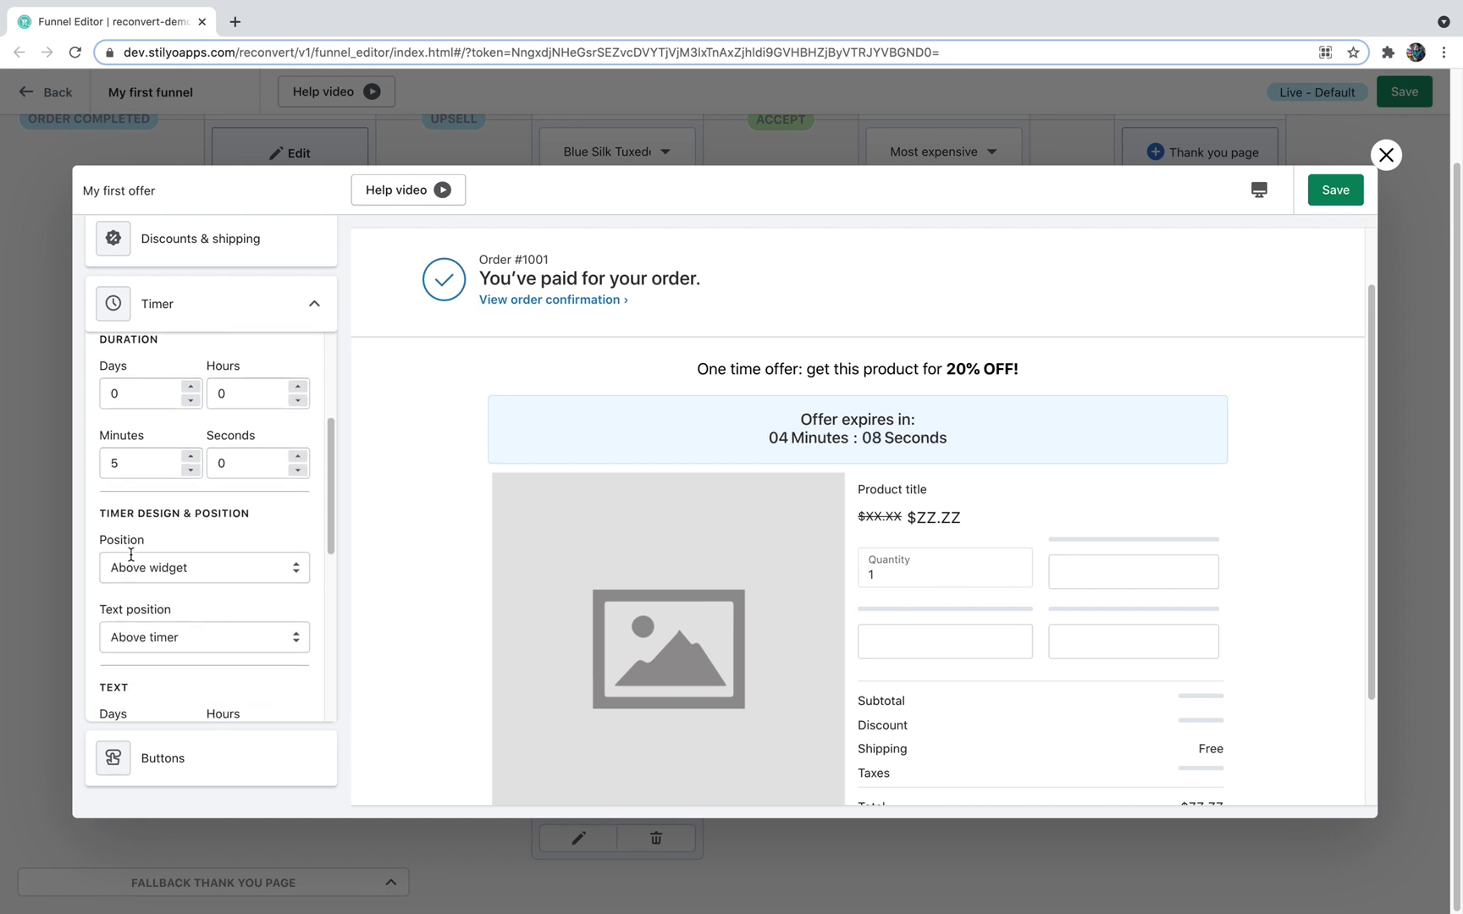
Try the timer positions Below widget, Above Button and Below Button, and return the position to Above widget.
{"action": "left_click", "coordinate": [237, 482]}
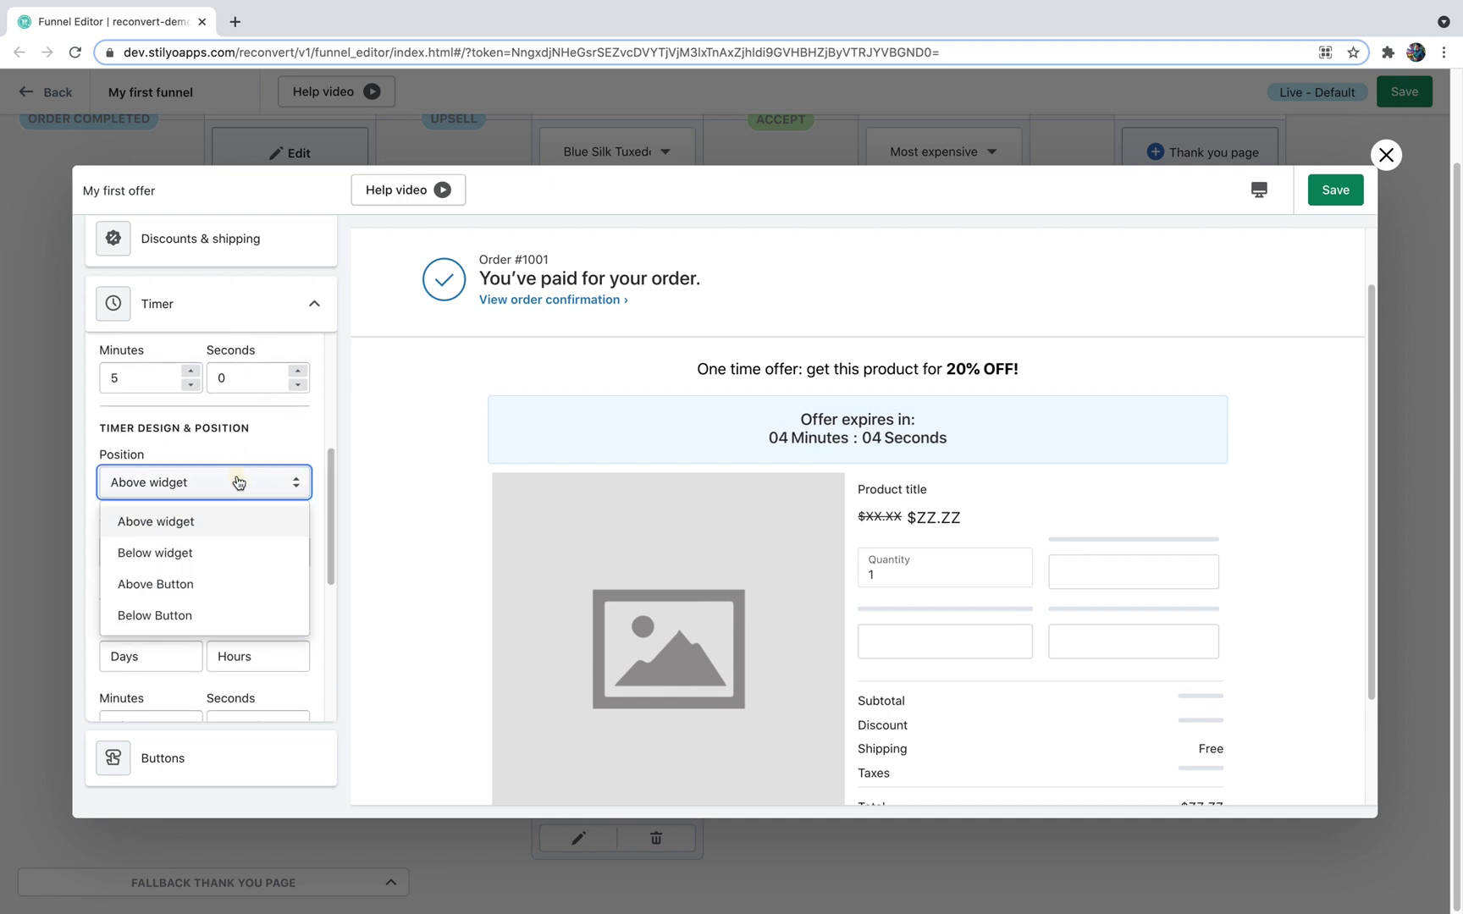
{"action": "left_click", "coordinate": [198, 552]}
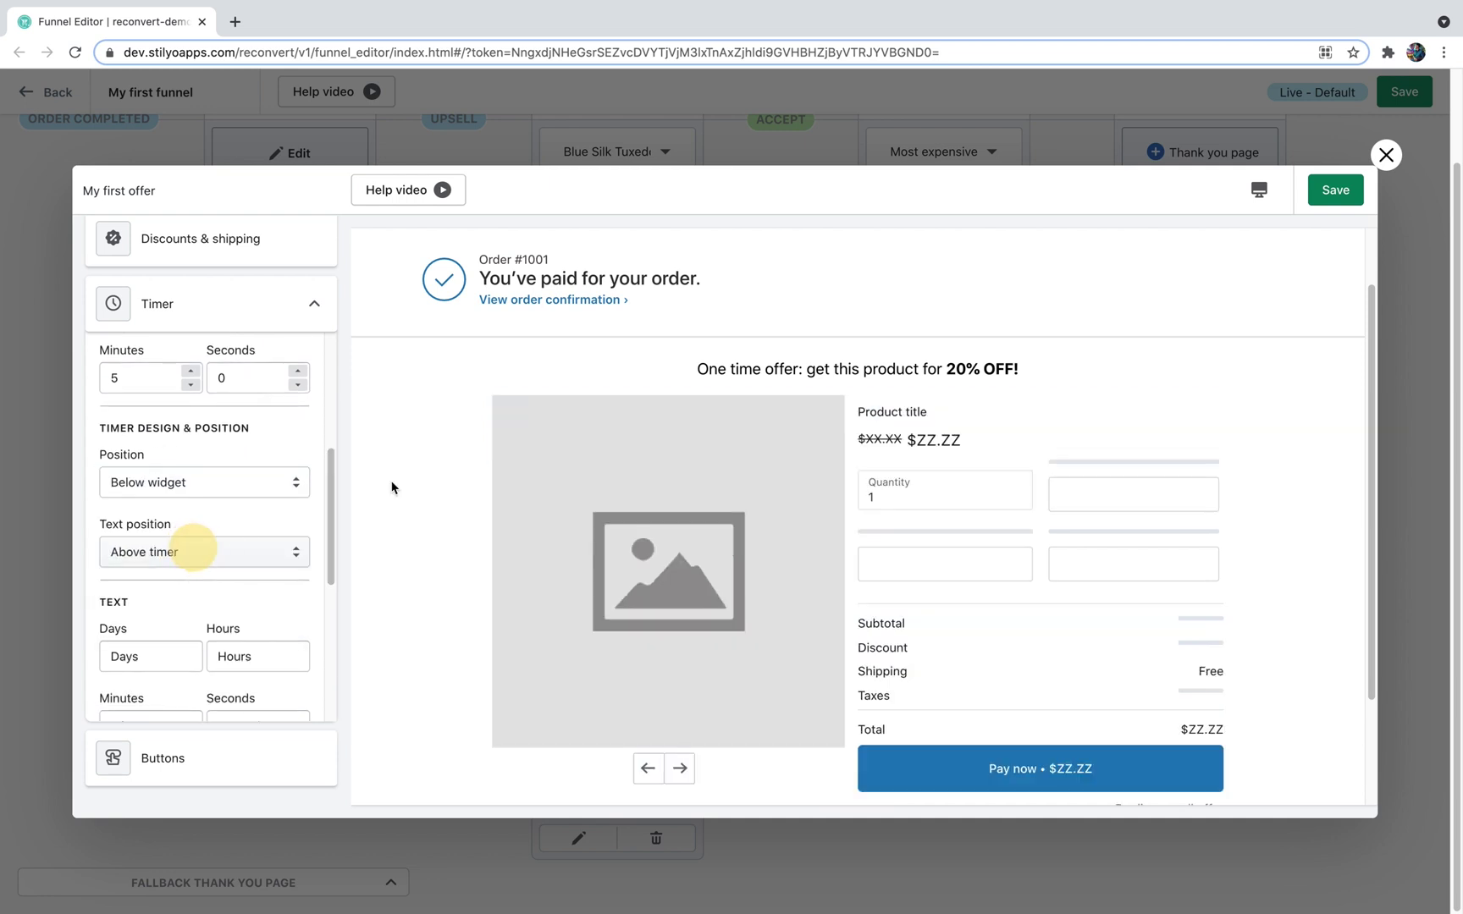
{"action": "scroll", "coordinate": [671, 492], "scroll_direction": "down", "scroll_amount": 3}
{"action": "left_click", "coordinate": [212, 481]}
{"action": "left_click", "coordinate": [197, 584]}
{"action": "left_click", "coordinate": [229, 482]}
{"action": "left_click", "coordinate": [187, 618]}
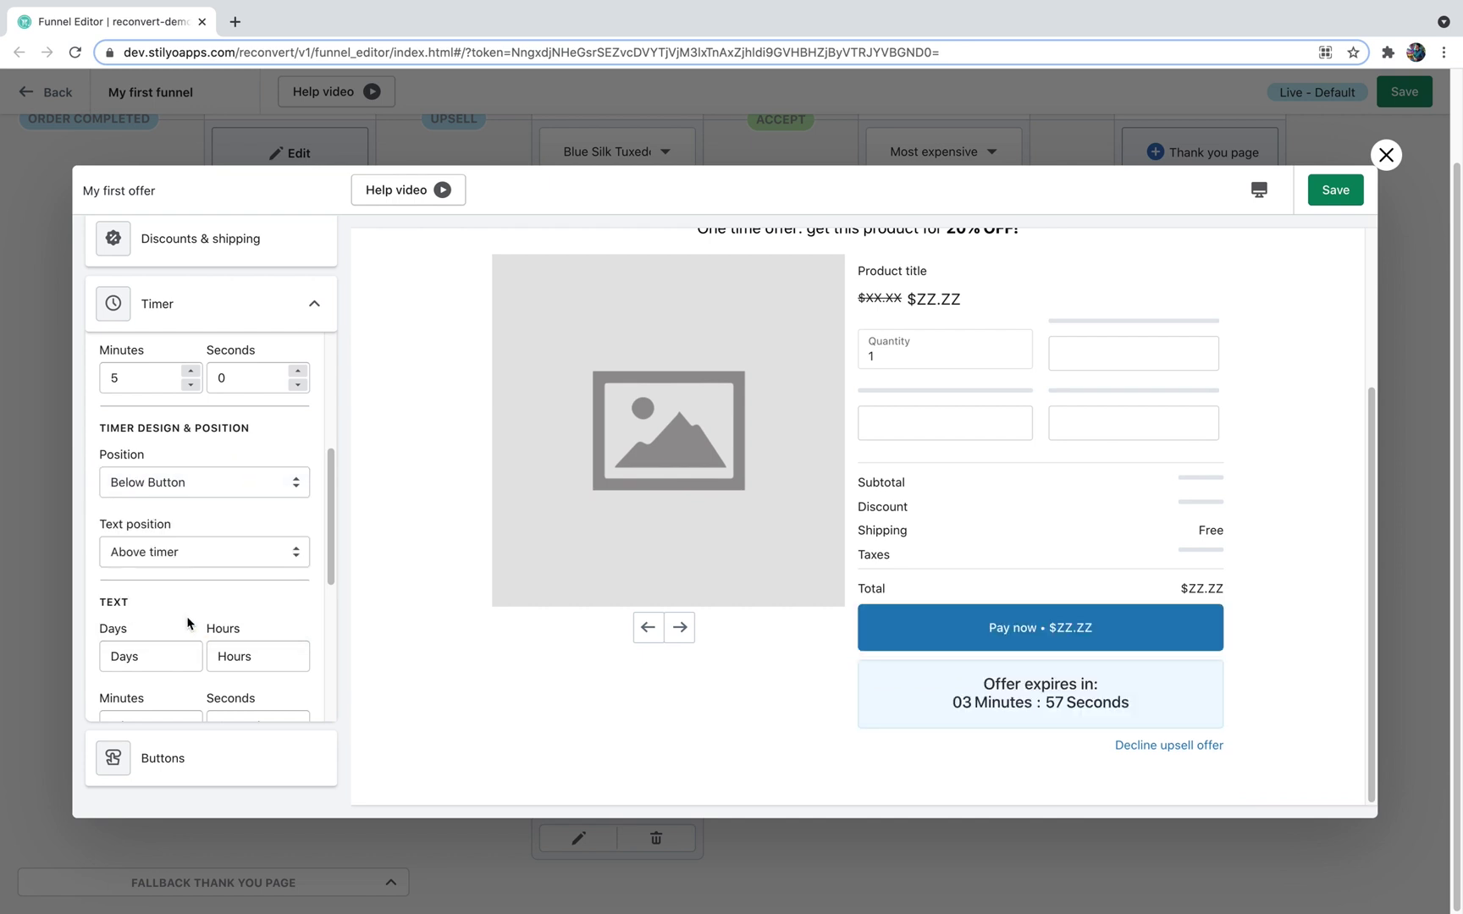
{"action": "left_click", "coordinate": [186, 482]}
{"action": "left_click", "coordinate": [179, 523]}
{"action": "scroll", "coordinate": [662, 473], "scroll_direction": "up", "scroll_amount": 1}
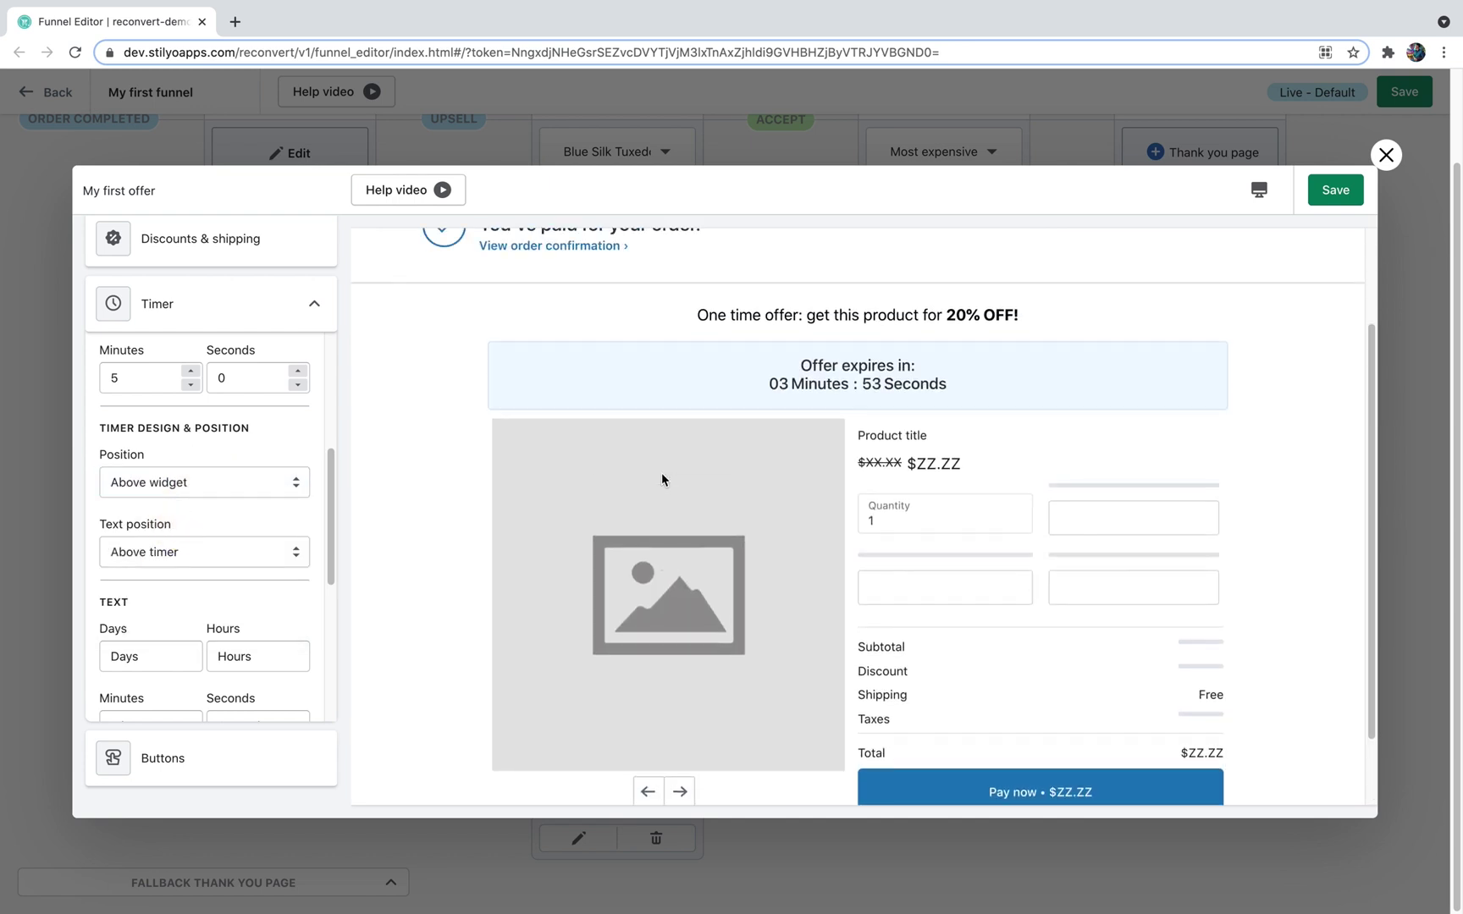
Compare the timer's text positions, including Right to timer and Below timer, and set it to Left to timer.
{"action": "left_click", "coordinate": [217, 560]}
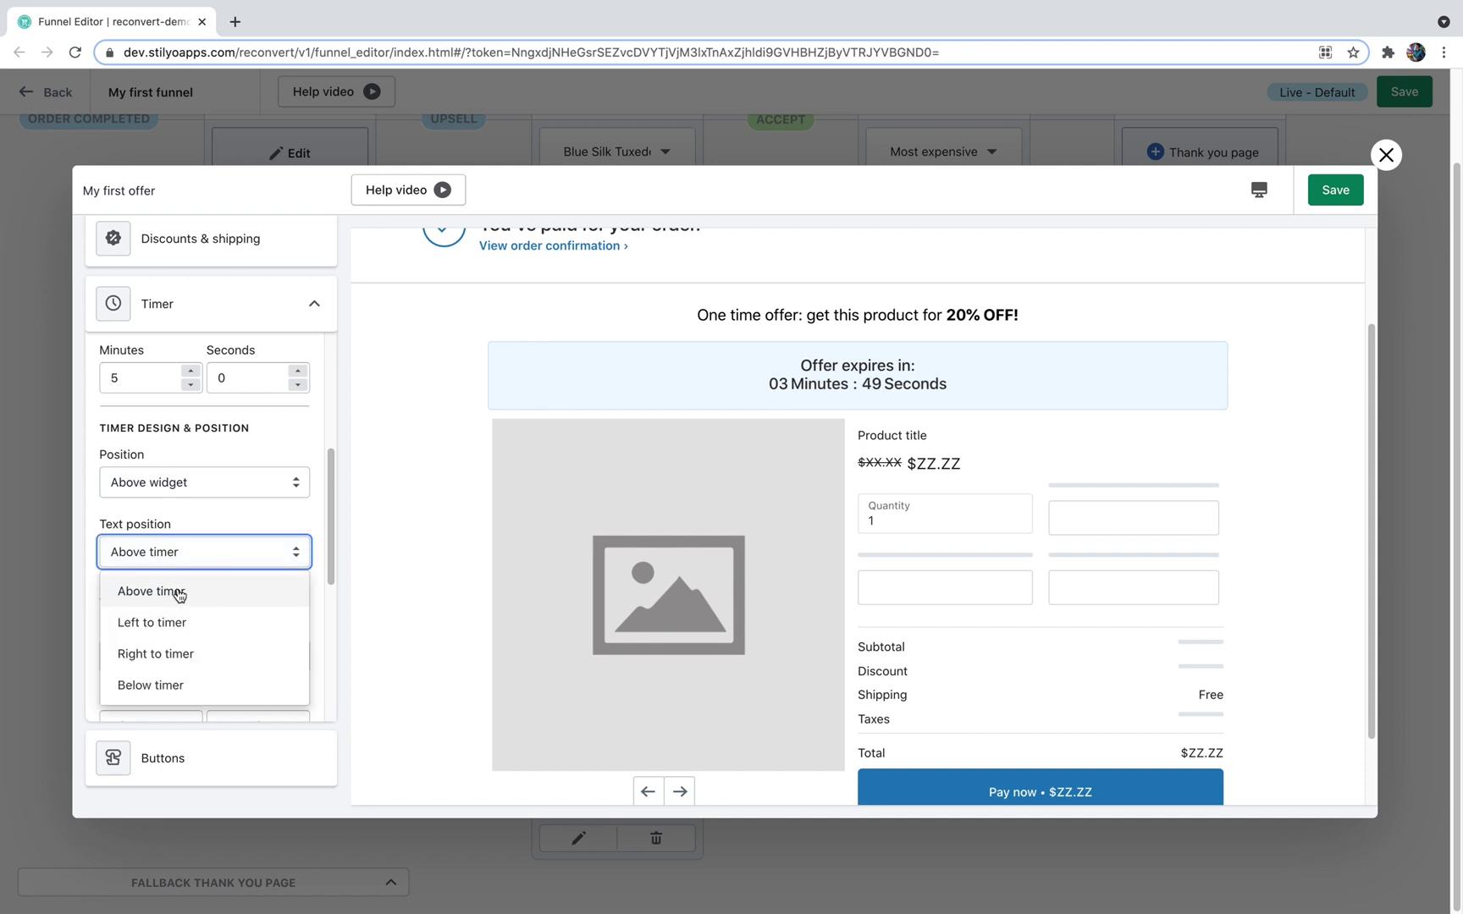
{"action": "left_click", "coordinate": [177, 623]}
{"action": "left_click", "coordinate": [201, 564]}
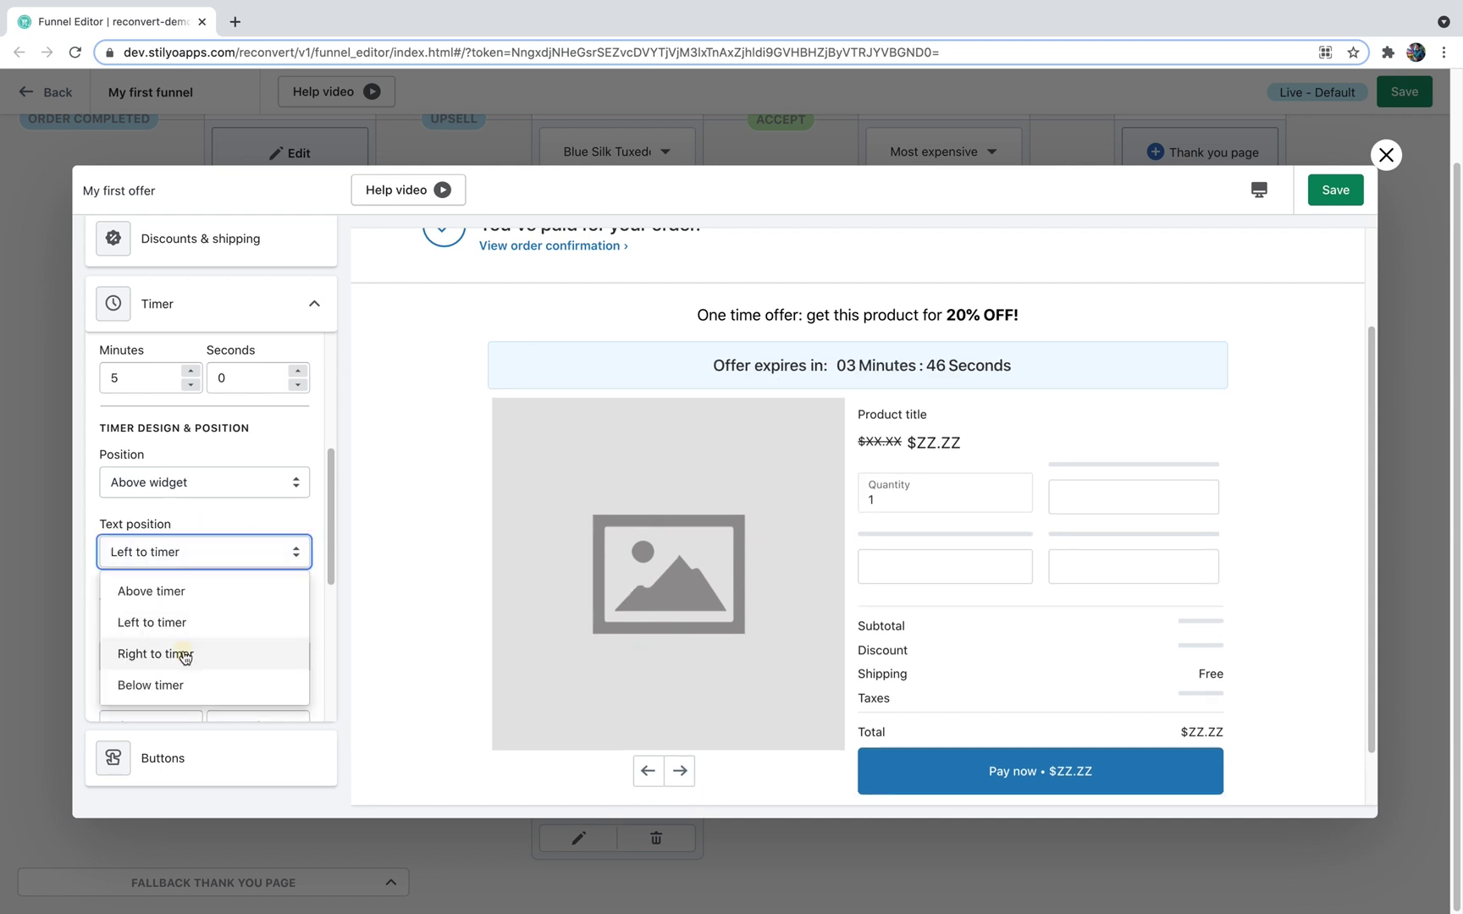
{"action": "left_click", "coordinate": [184, 654]}
{"action": "left_click", "coordinate": [212, 557]}
{"action": "left_click", "coordinate": [181, 685]}
{"action": "left_click", "coordinate": [212, 555]}
{"action": "left_click", "coordinate": [169, 623]}
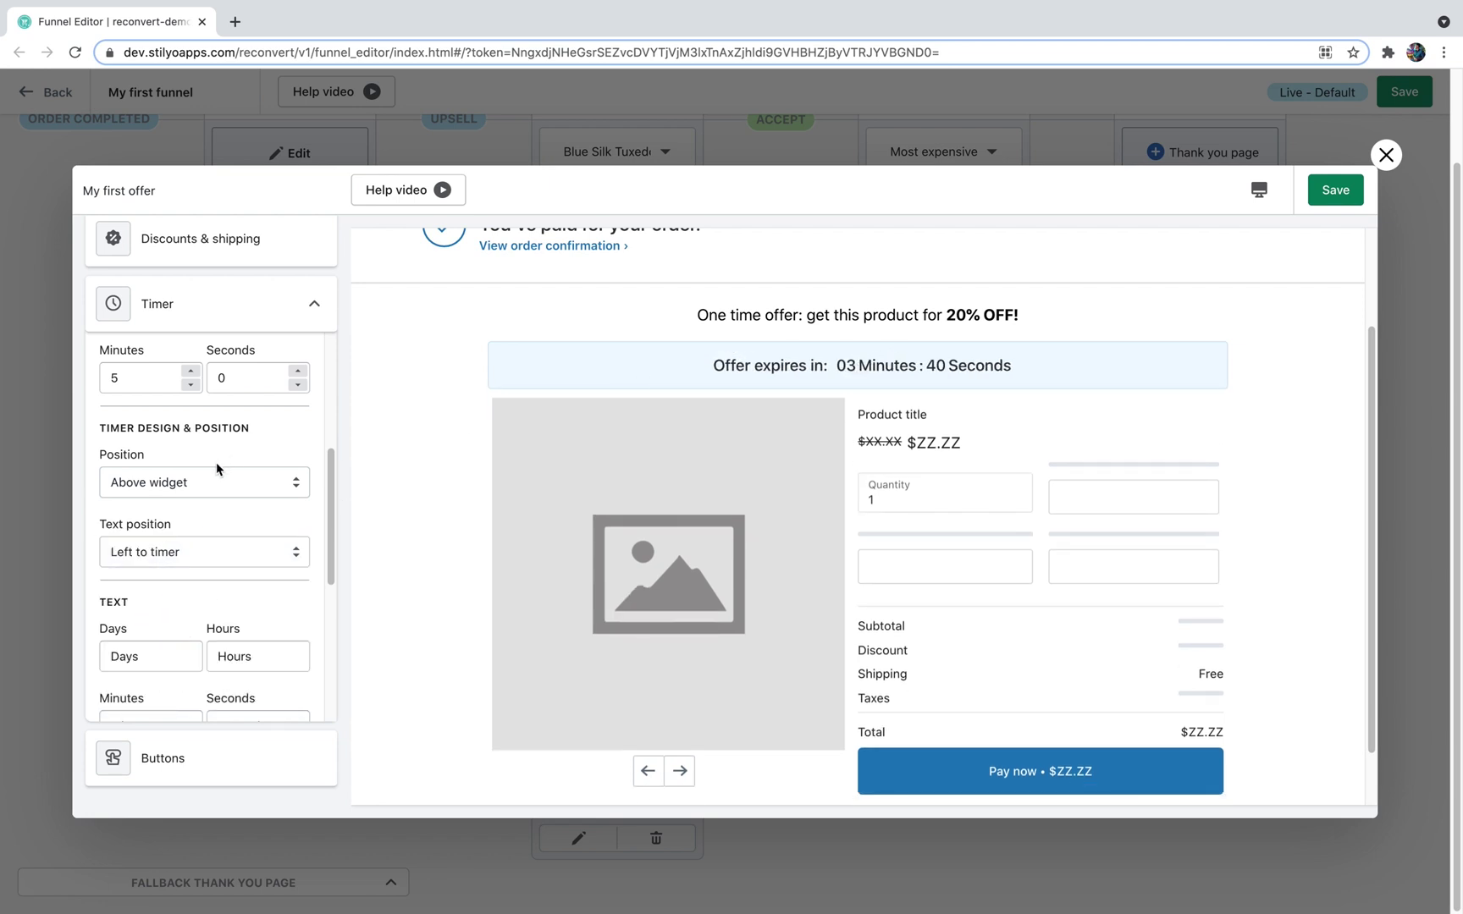
Clear the timer's Days, Hours, Minutes and Seconds label texts so it shows only numbers.
{"action": "scroll", "coordinate": [215, 468], "scroll_direction": "down", "scroll_amount": 3}
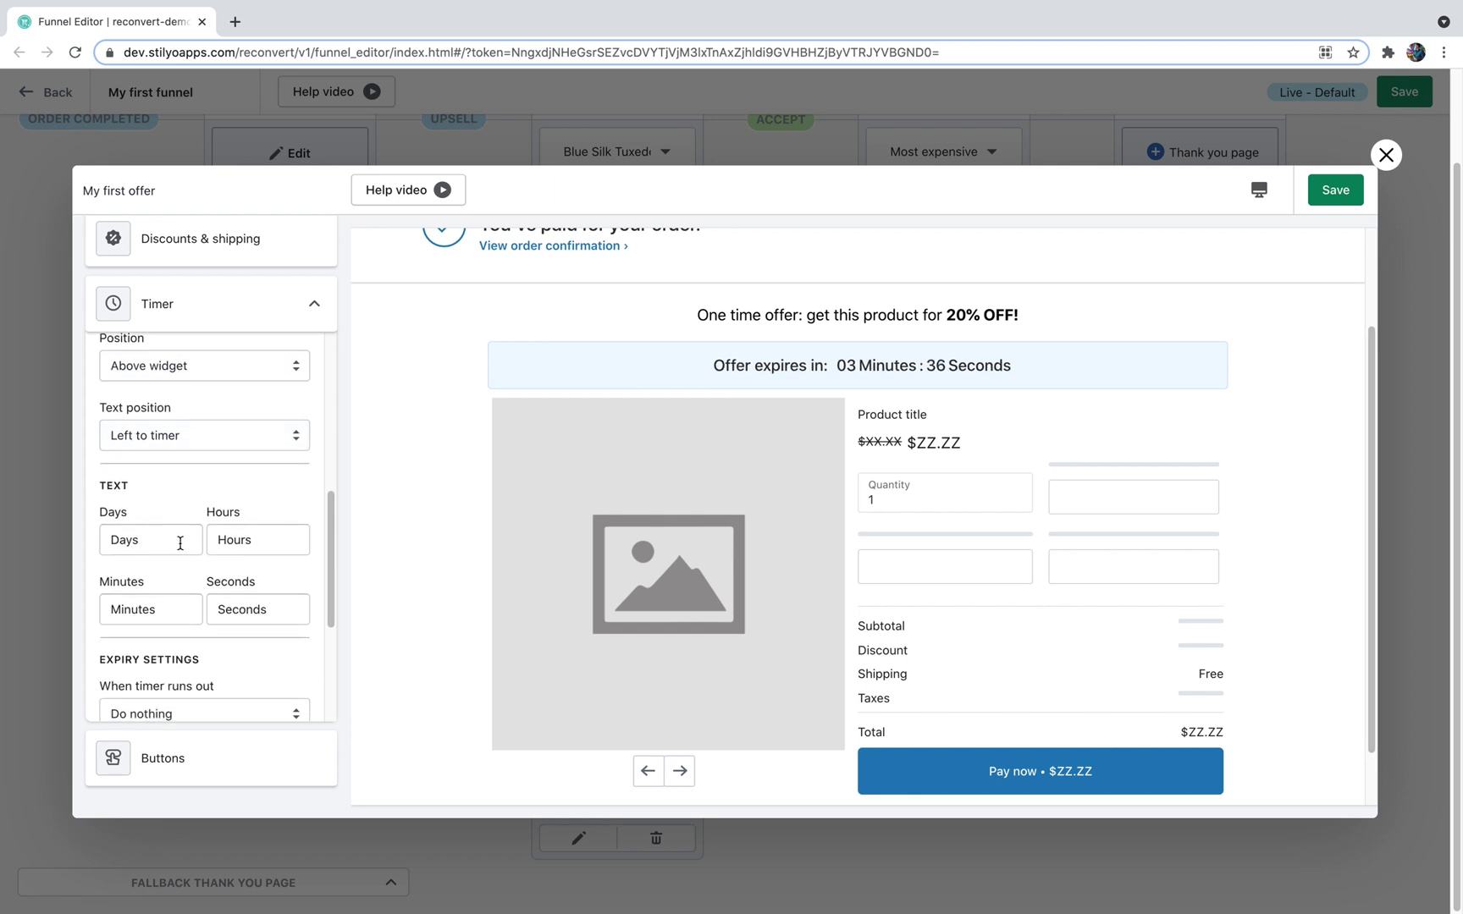
{"action": "double_click", "coordinate": [124, 541]}
{"action": "key", "text": "BackSpace"}
{"action": "double_click", "coordinate": [256, 545]}
{"action": "key", "text": "BackSpace"}
{"action": "double_click", "coordinate": [250, 609]}
{"action": "key", "text": "BackSpace"}
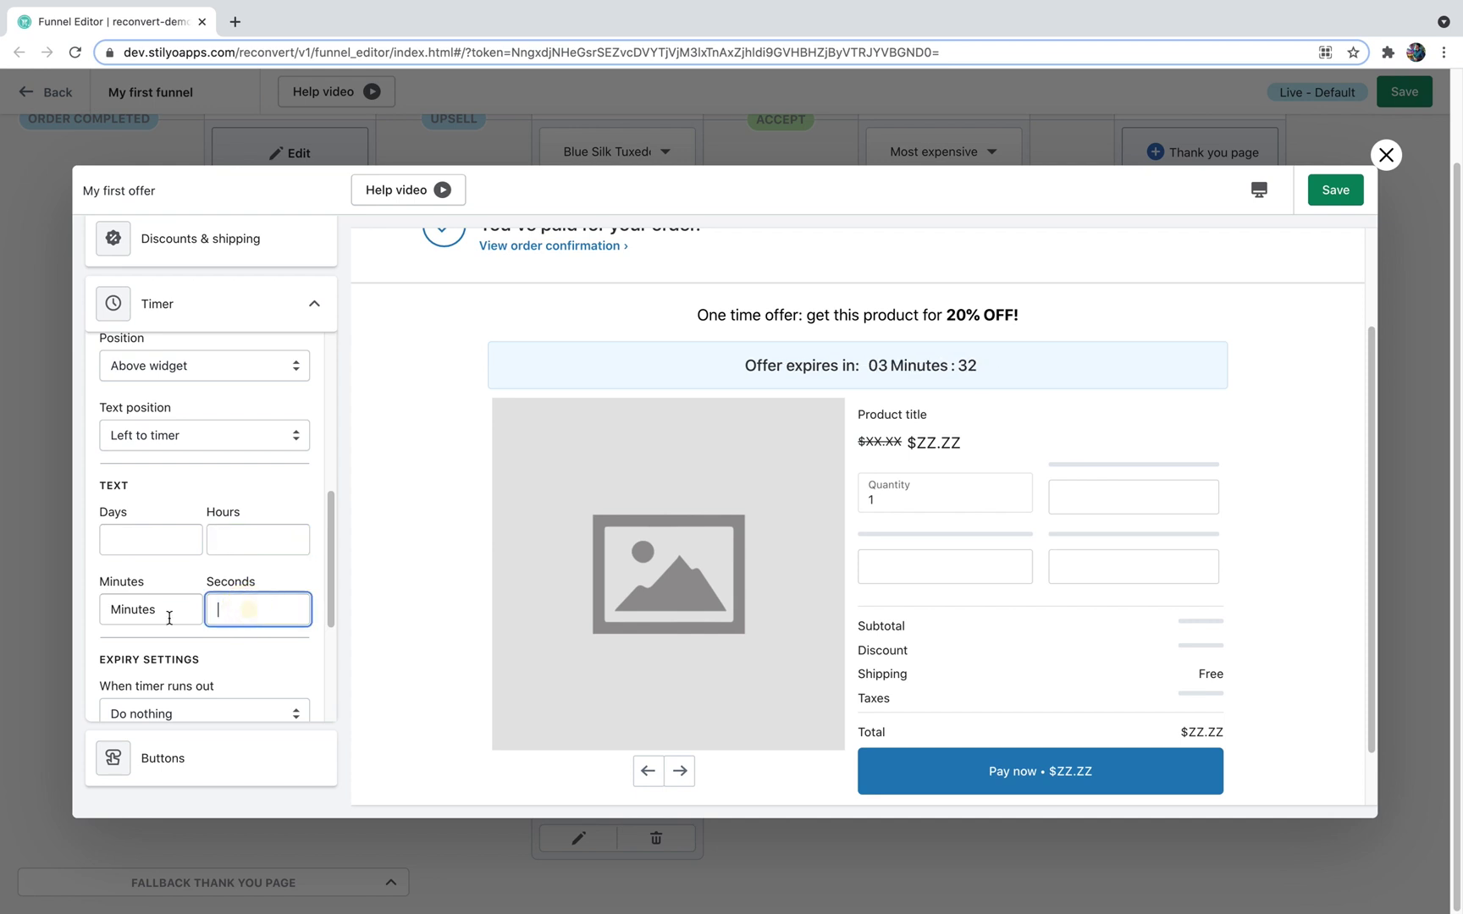
{"action": "double_click", "coordinate": [127, 610]}
{"action": "key", "text": "BackSpace"}
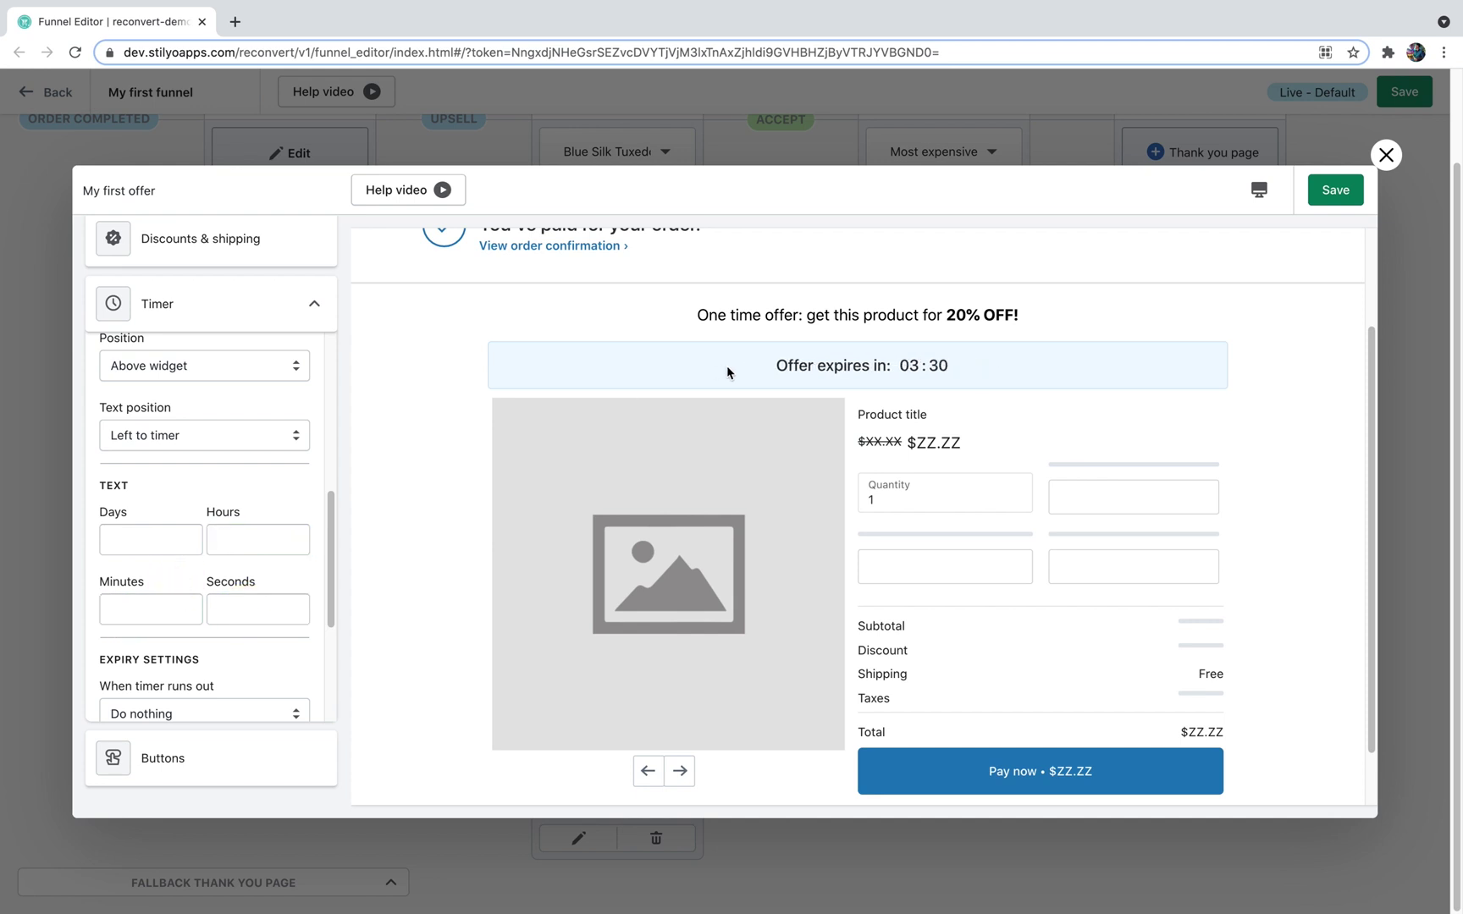
Set the action for when the timer runs out to Move to next offer.
{"action": "scroll", "coordinate": [204, 432], "scroll_direction": "down", "scroll_amount": 3}
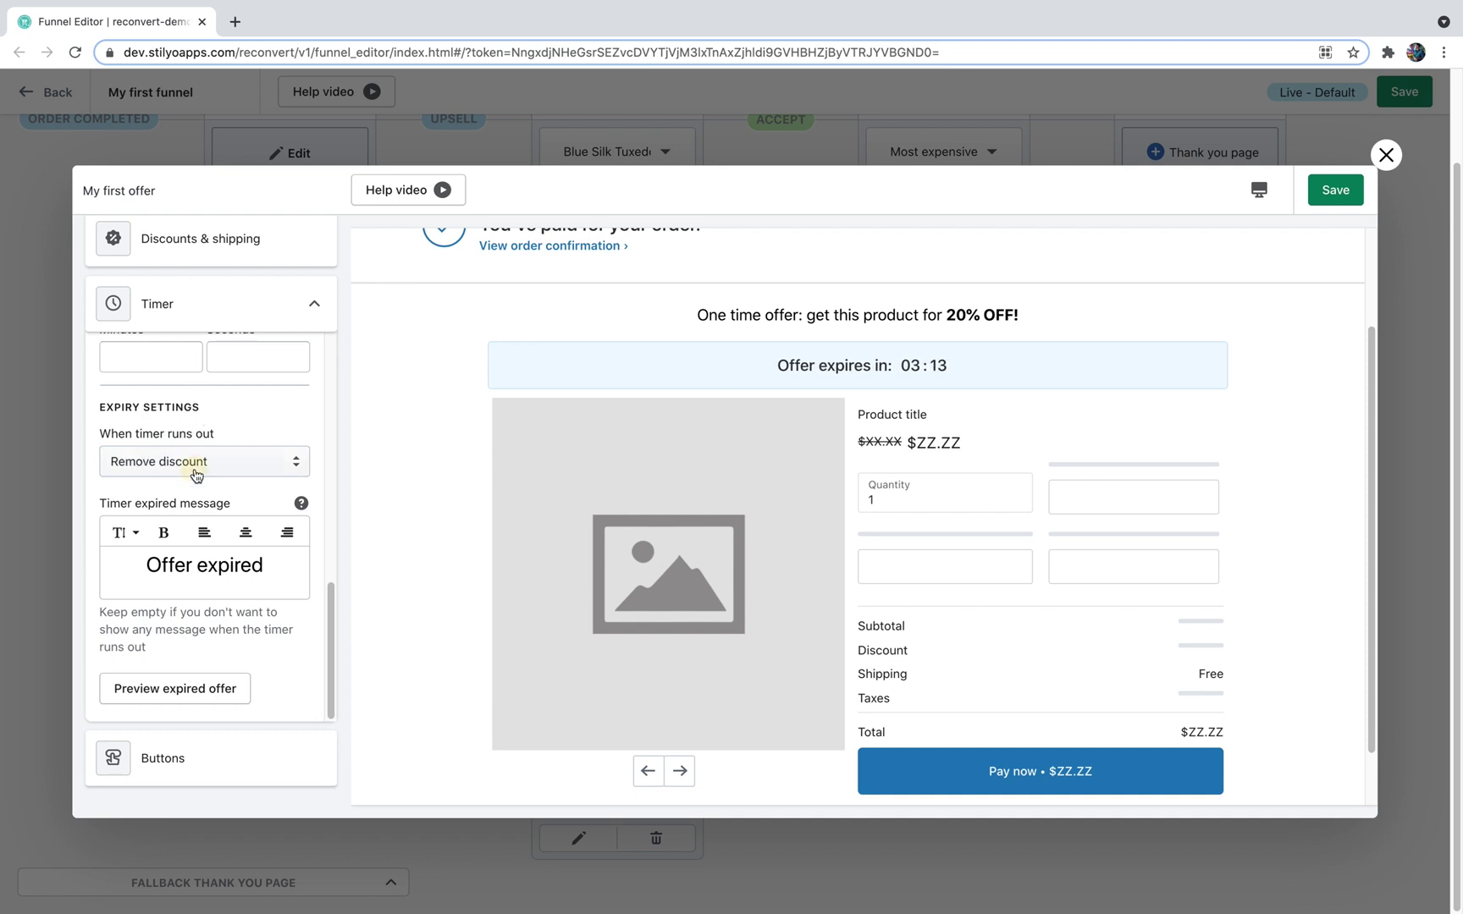
{"action": "left_click", "coordinate": [193, 473]}
{"action": "left_click", "coordinate": [183, 500]}
{"action": "left_click", "coordinate": [200, 474]}
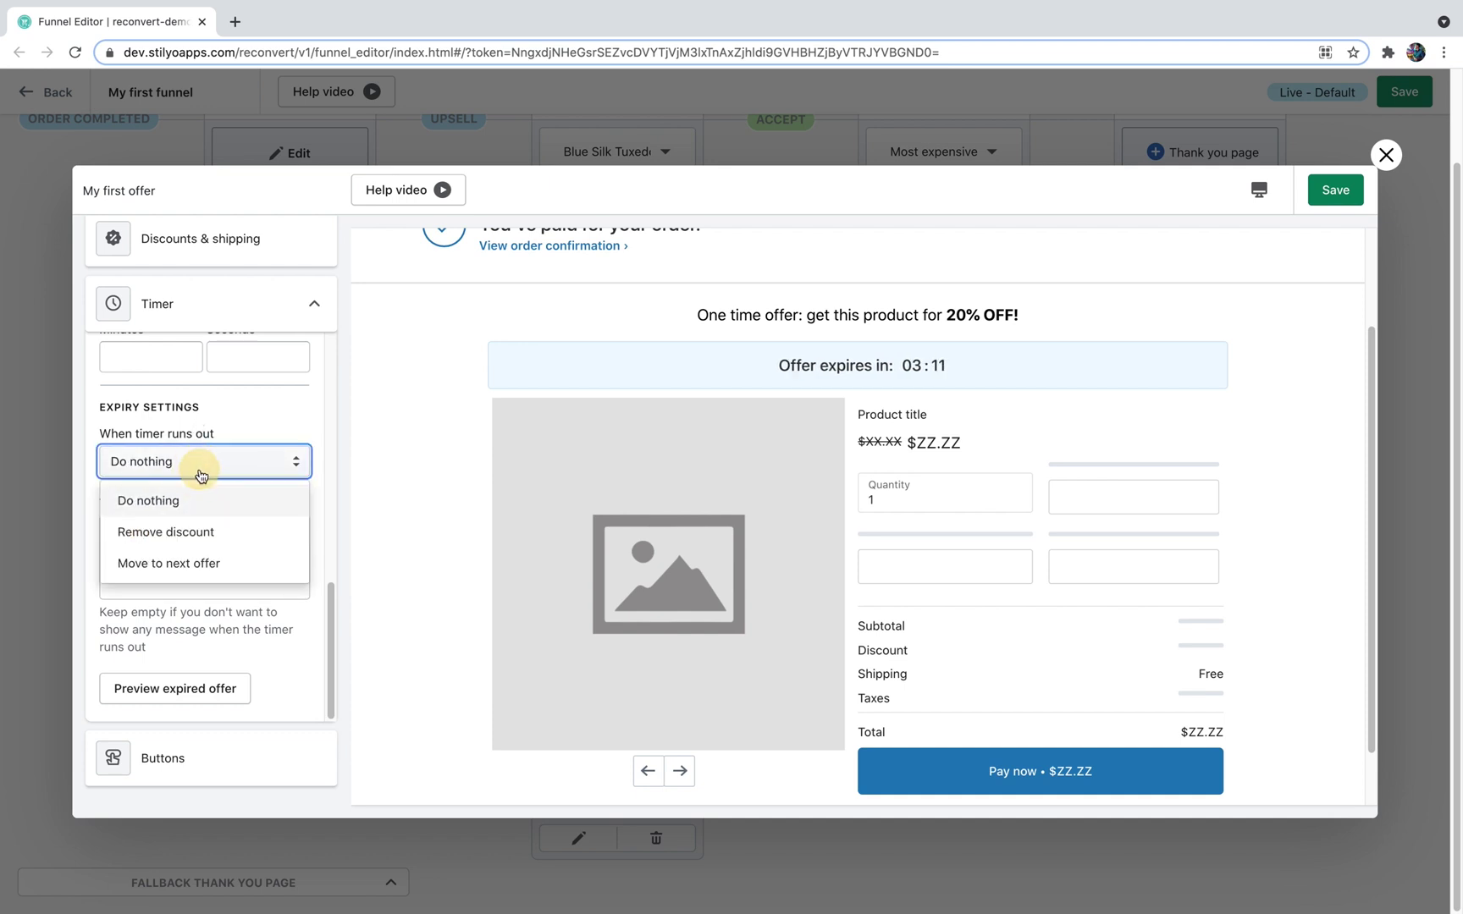
{"action": "left_click", "coordinate": [176, 566]}
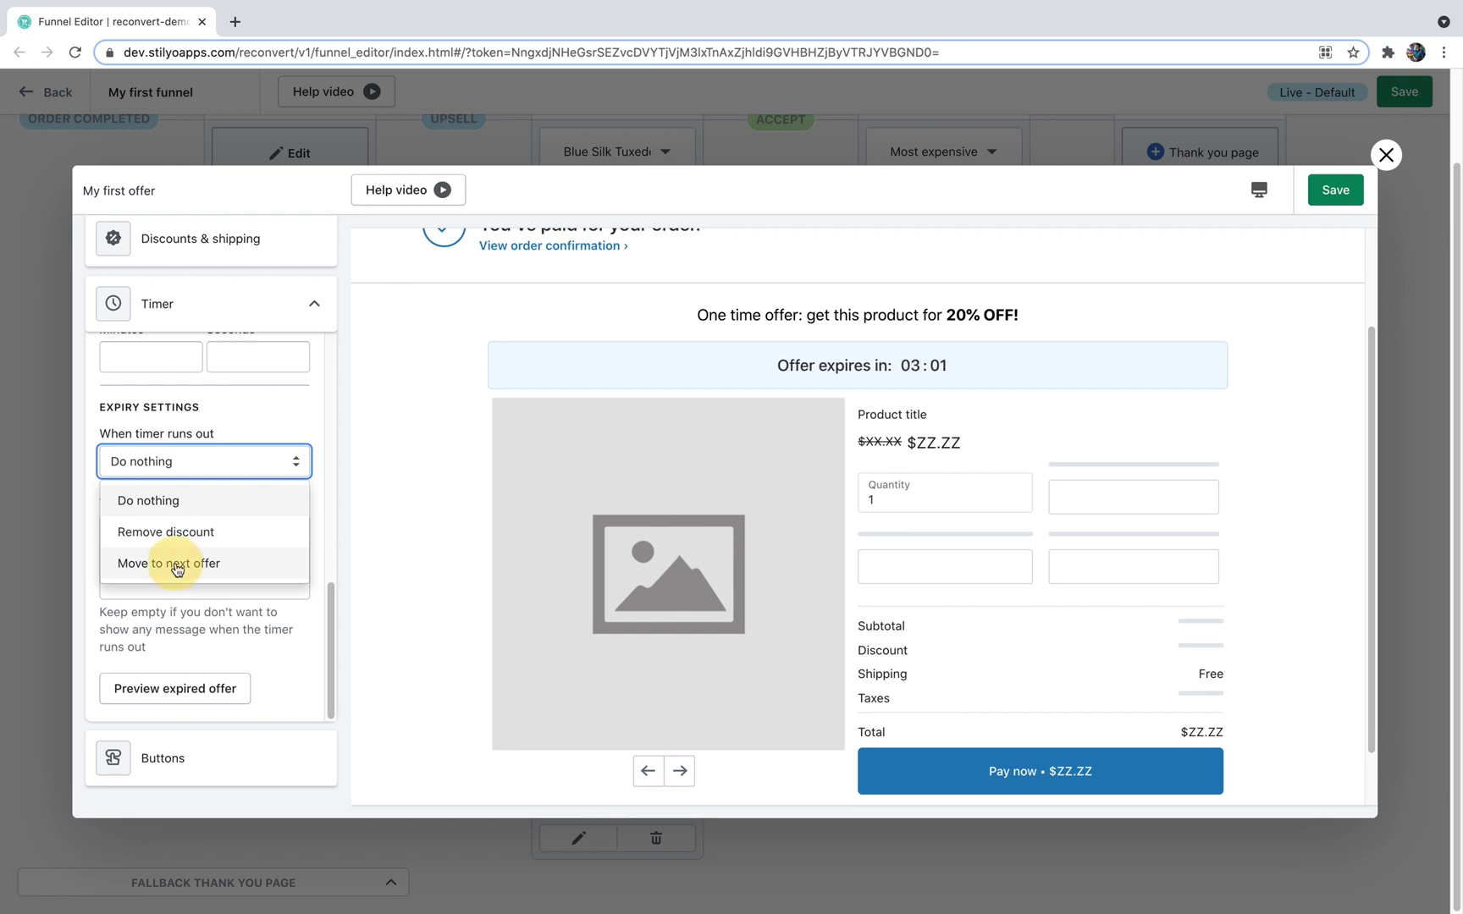
Check the timer expired message, preview the expired offer, return to the live offer preview and close the timer settings.
{"action": "left_click_drag", "start_coordinate": [121, 504], "coordinate": [249, 507]}
{"action": "left_click", "coordinate": [247, 505]}
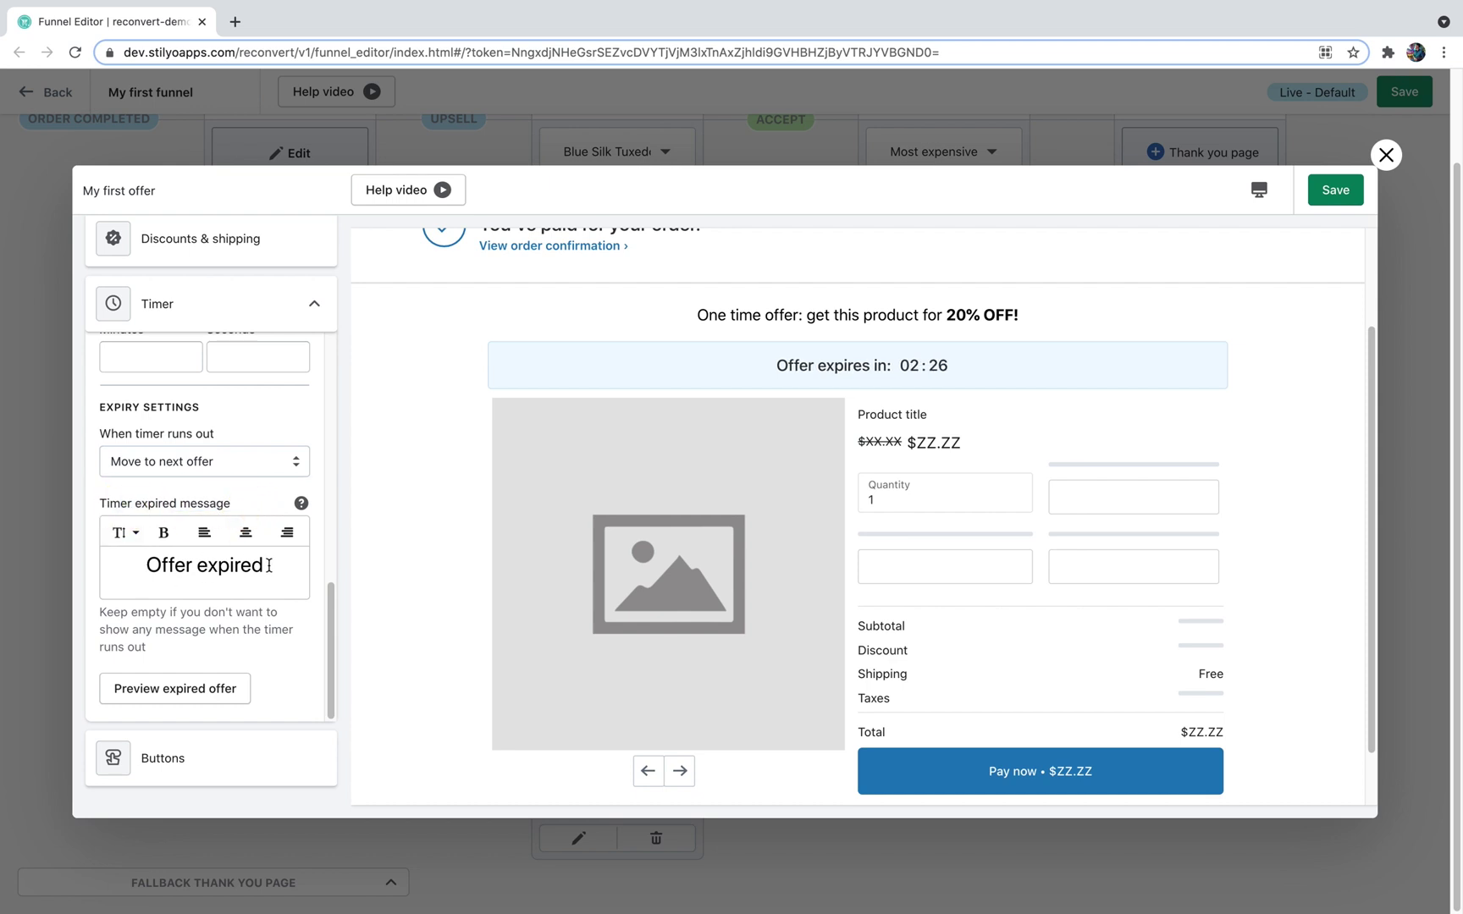
{"action": "left_click", "coordinate": [153, 691]}
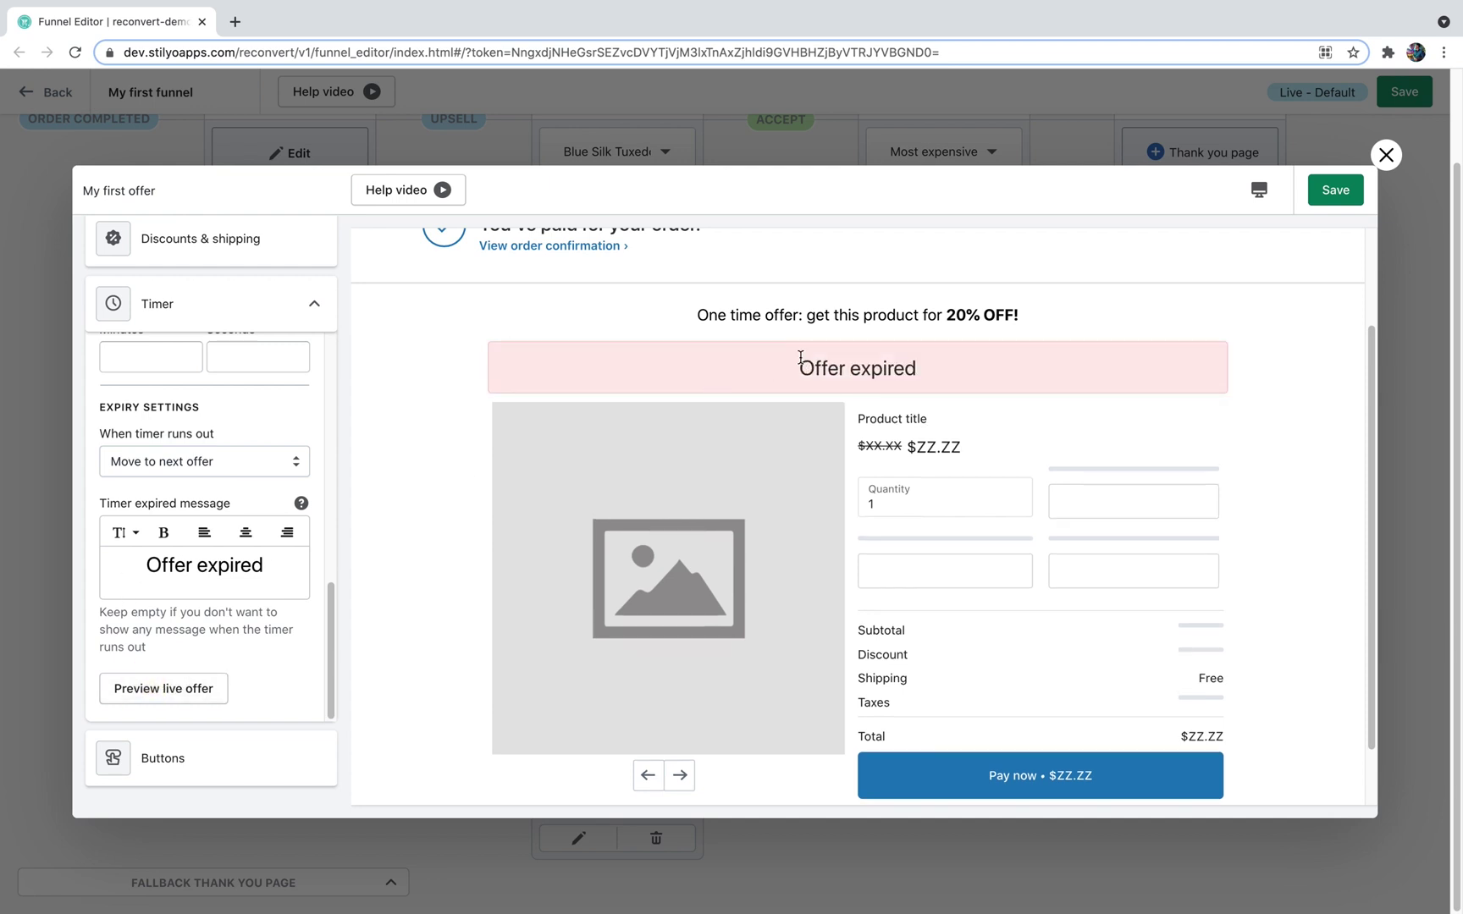
{"action": "left_click", "coordinate": [151, 700]}
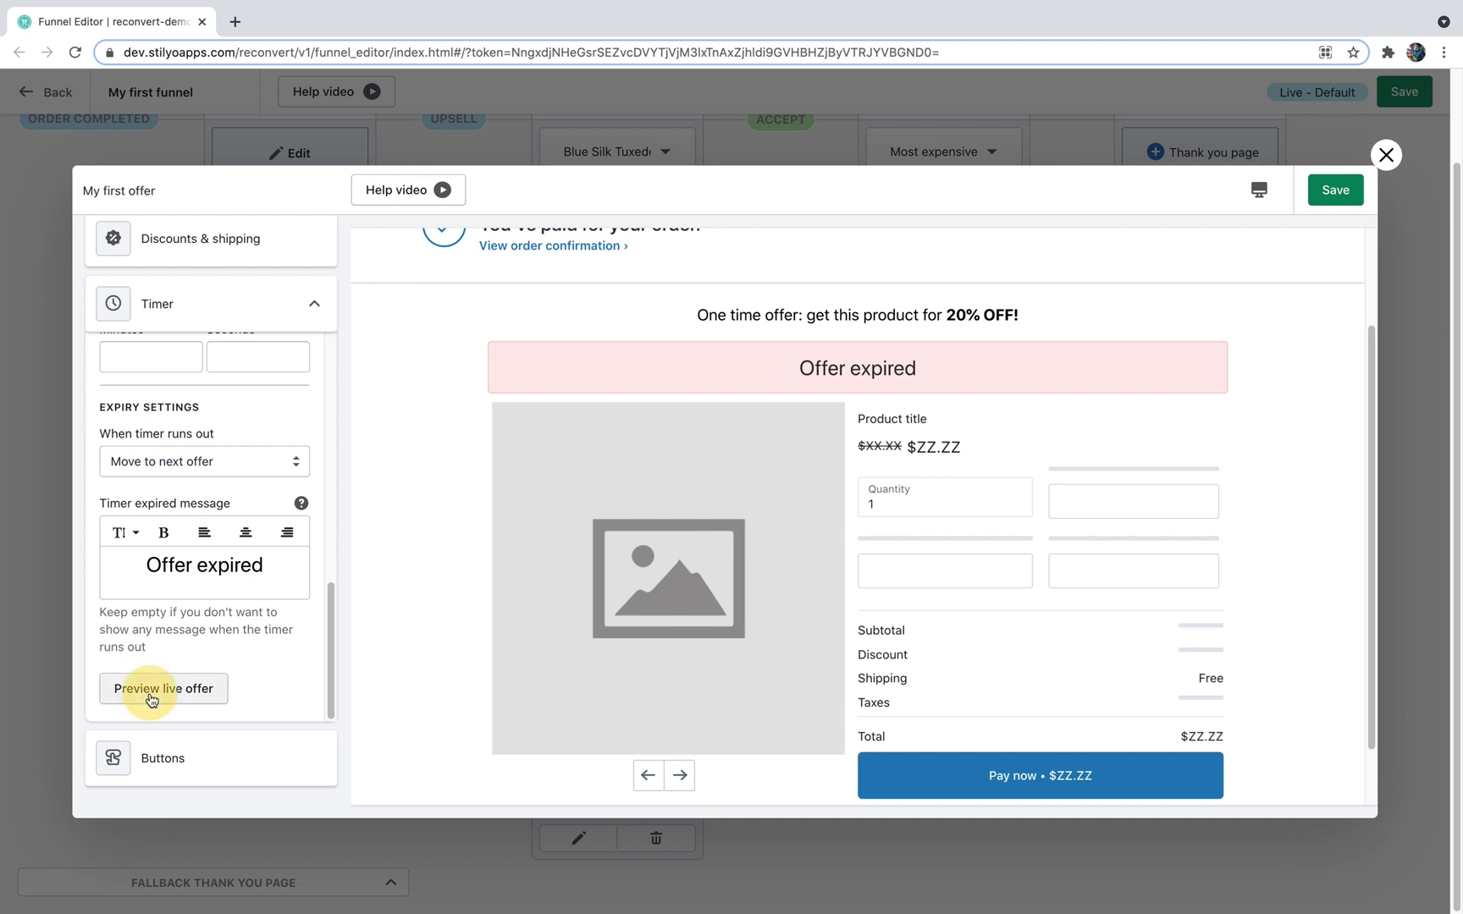
{"action": "left_click", "coordinate": [313, 303]}
Open the offer's button settings and review the accept and decline button texts.
{"action": "left_click", "coordinate": [241, 514]}
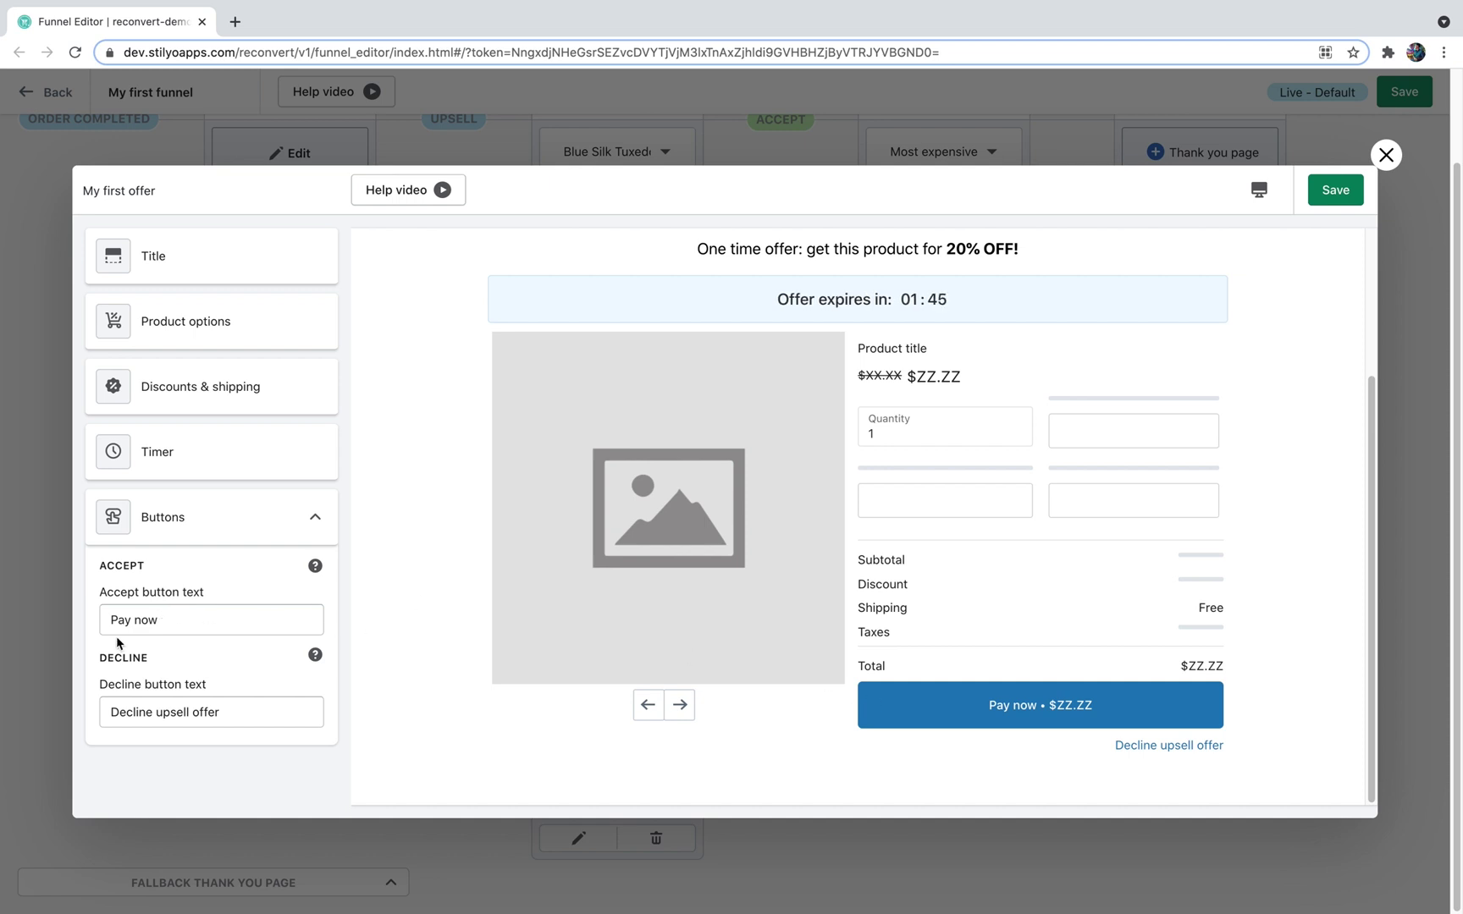
{"action": "left_click_drag", "start_coordinate": [115, 632], "coordinate": [199, 628]}
{"action": "left_click", "coordinate": [208, 656]}
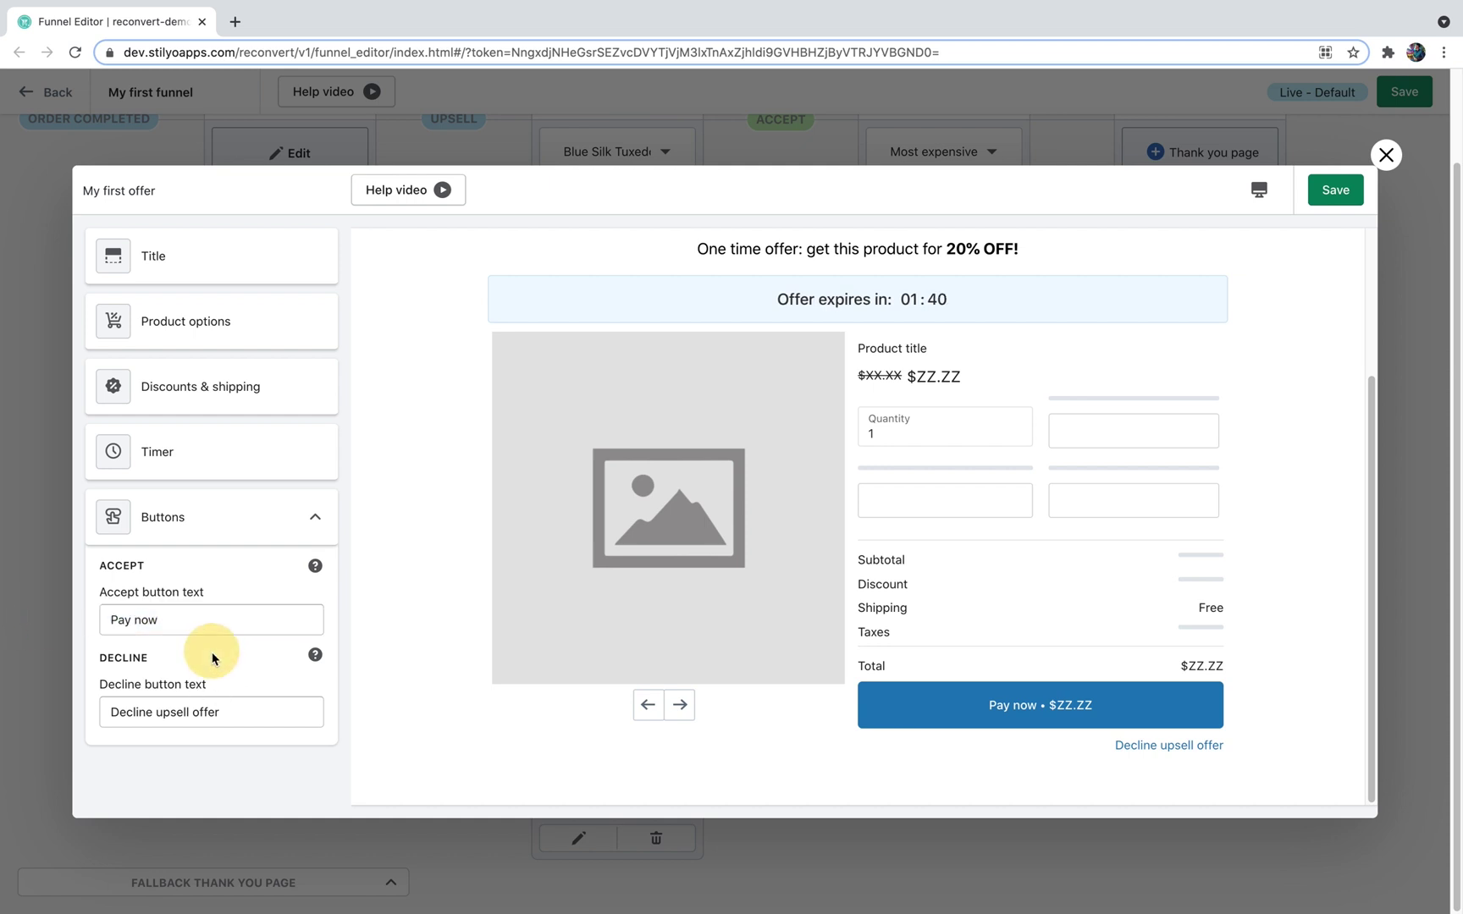
{"action": "left_click", "coordinate": [261, 688]}
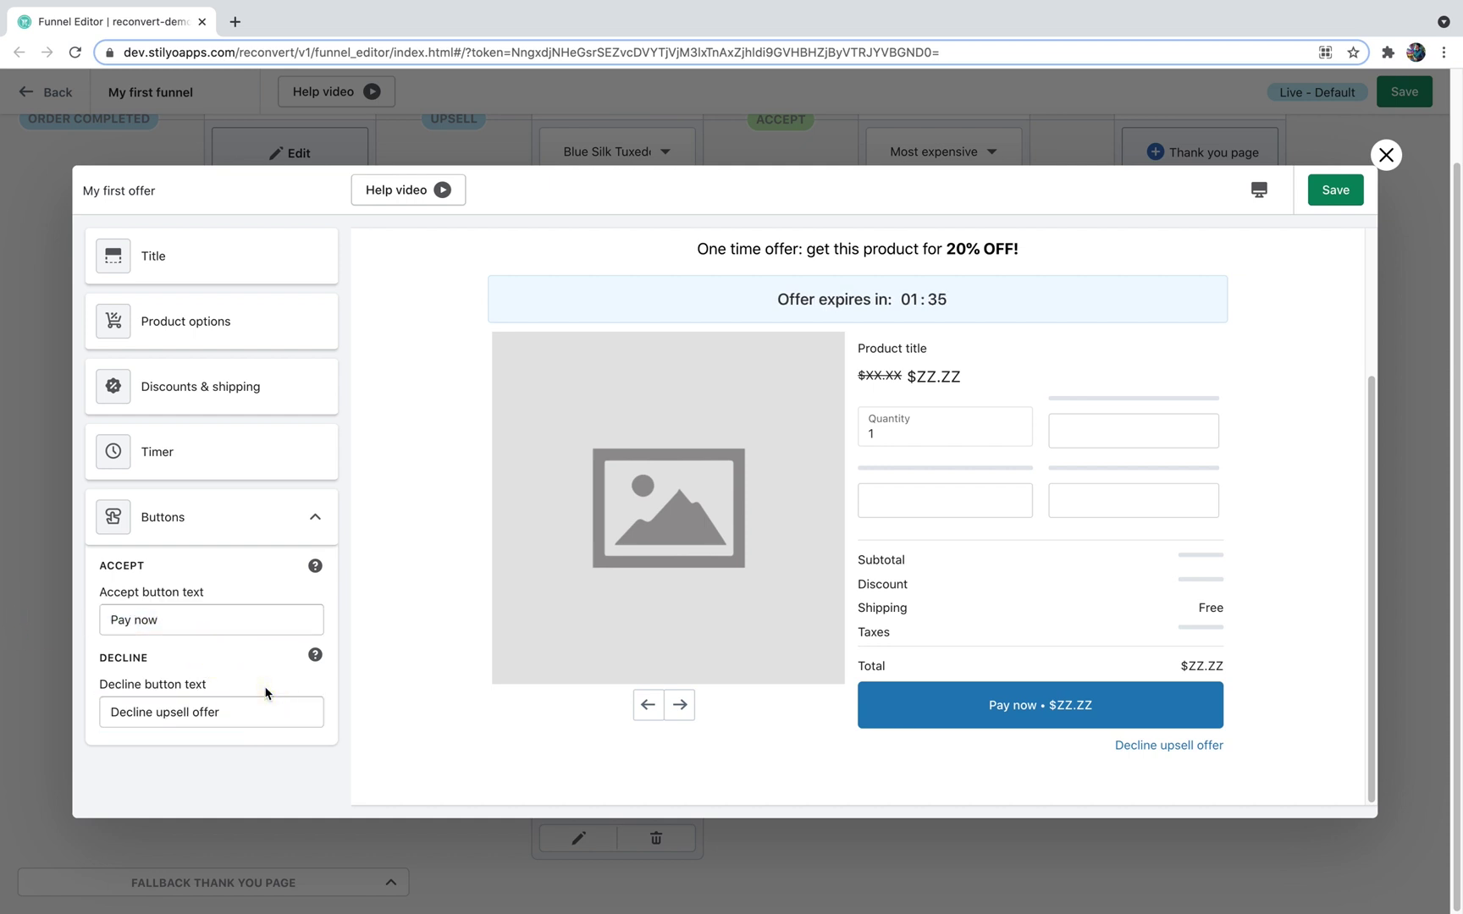
Close the button settings and save the upsell offer.
{"action": "left_click", "coordinate": [315, 520]}
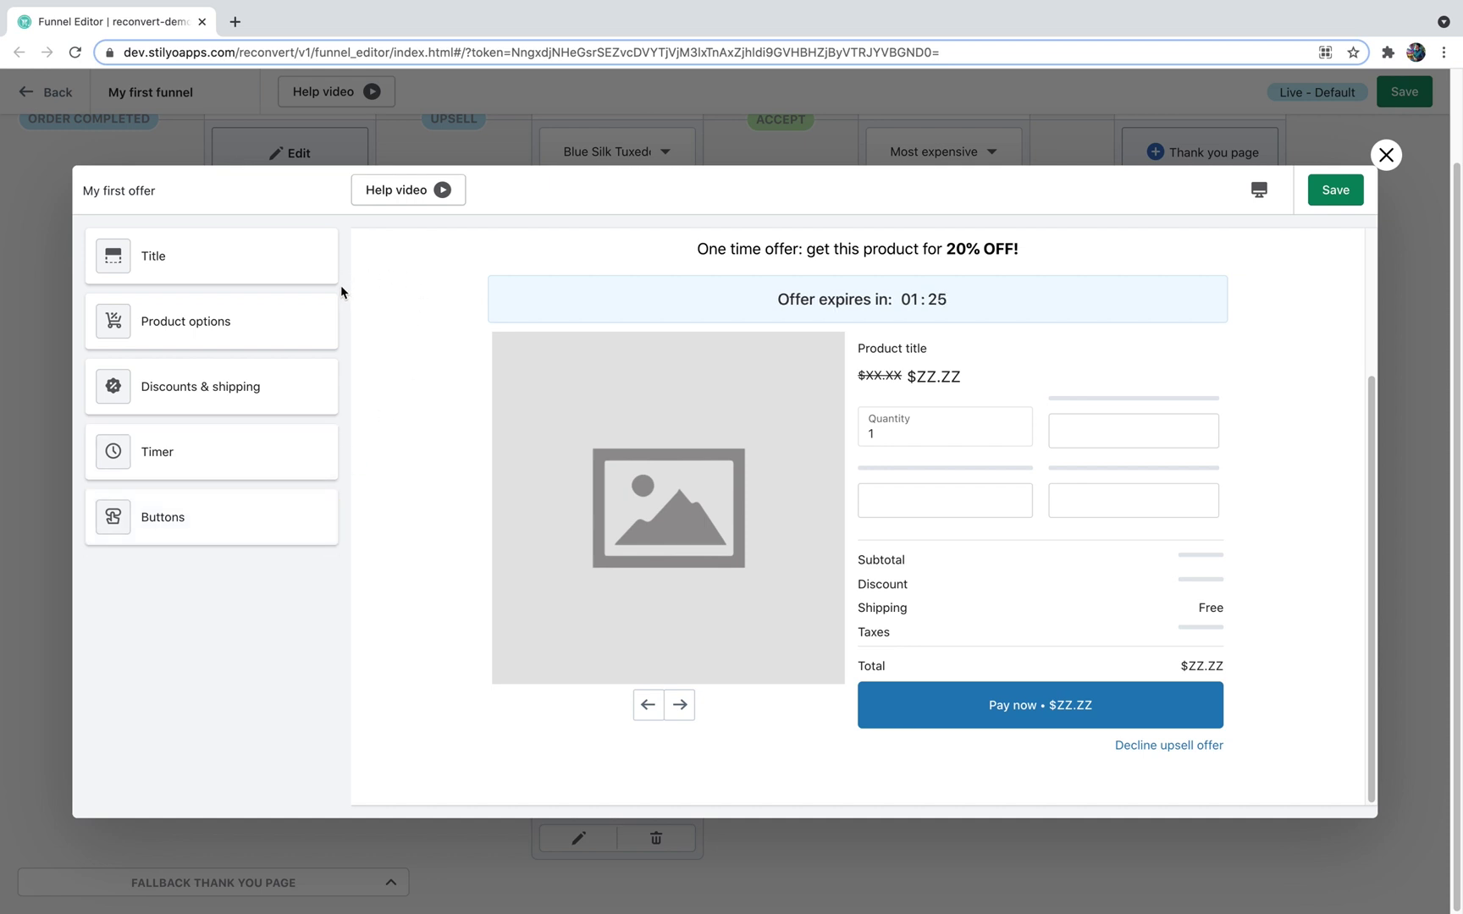
{"action": "left_click", "coordinate": [1335, 191]}
{"action": "scroll", "coordinate": [723, 602], "scroll_direction": "up", "scroll_amount": 1}
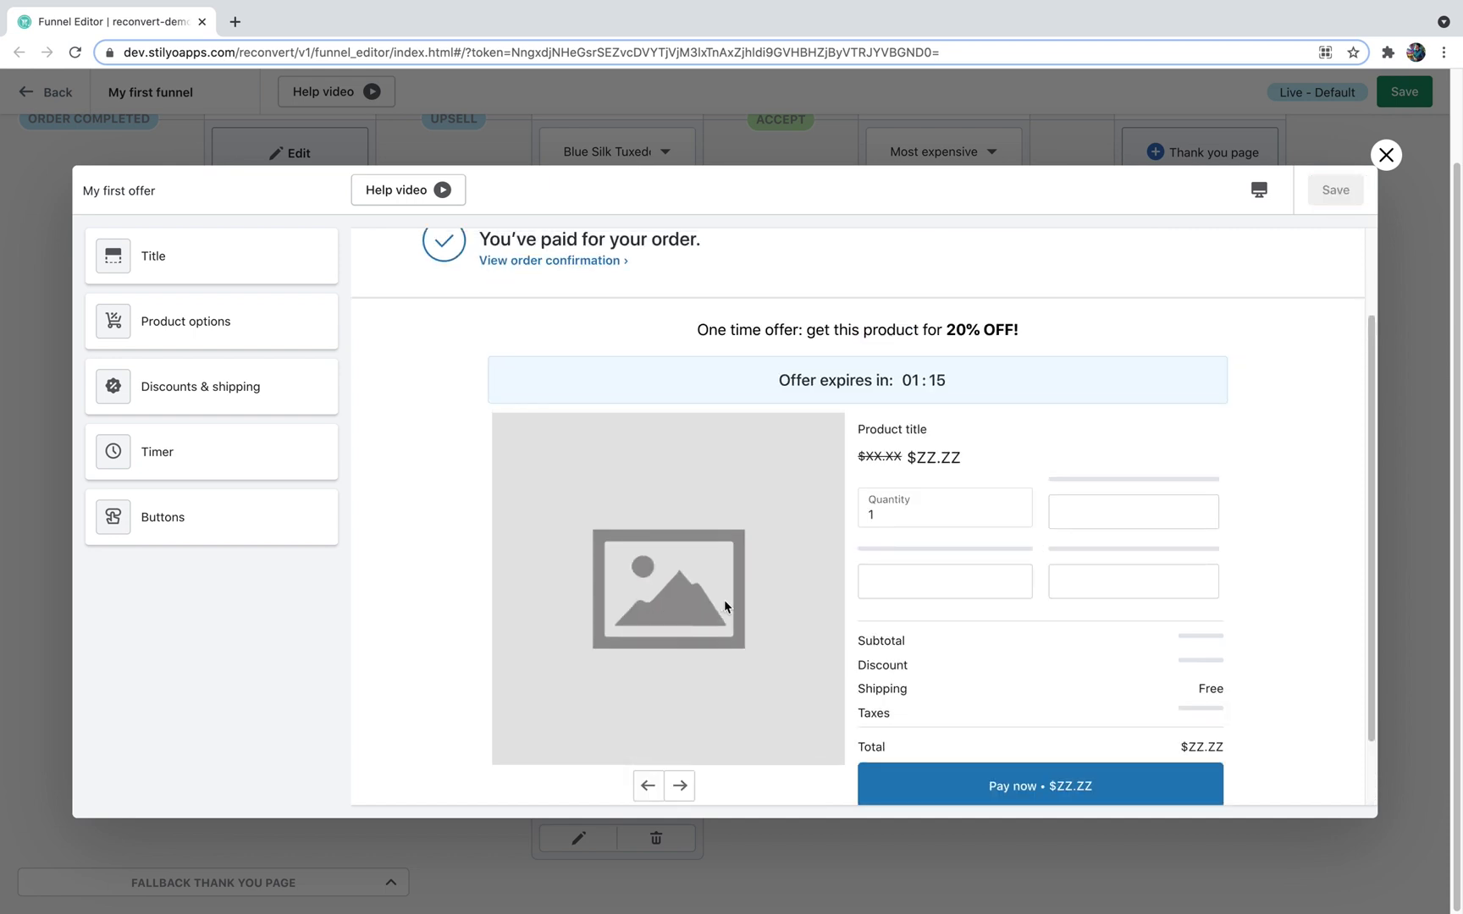